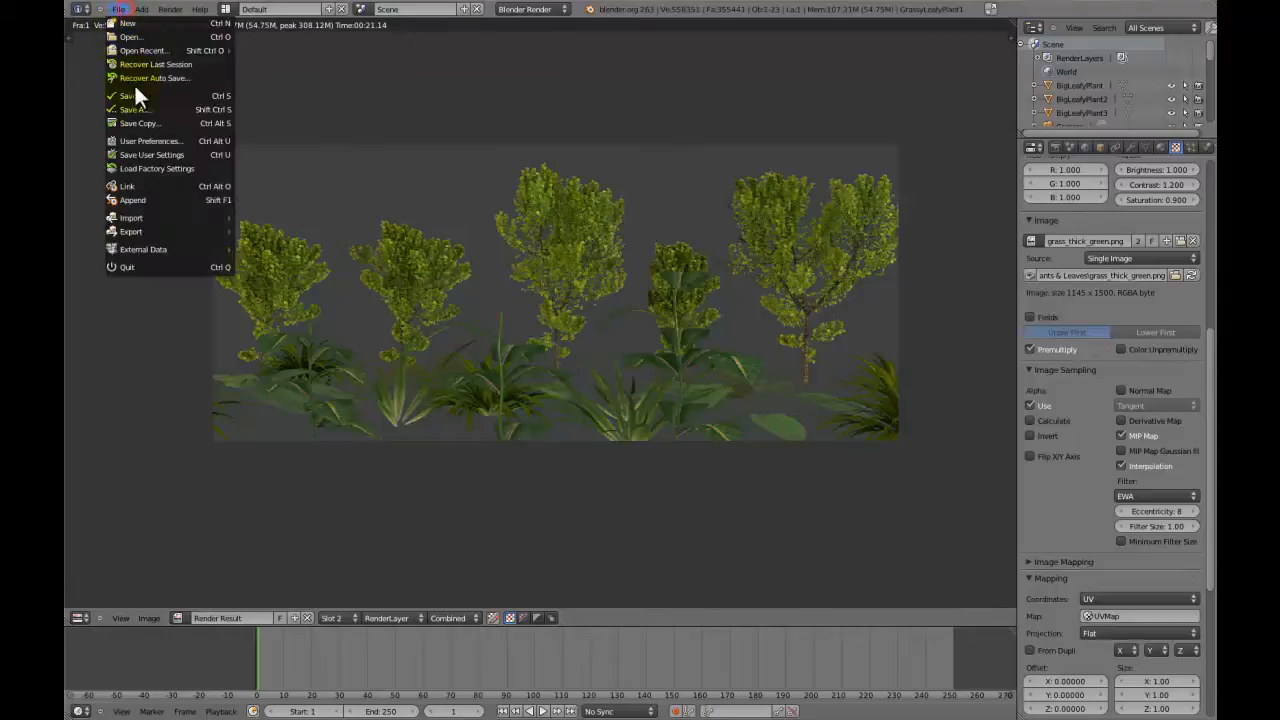
Step: Start saving a copy of the project and create a new folder named Part 8 in the Rainforest project folder
{"action": "left_click", "coordinate": [139, 106]}
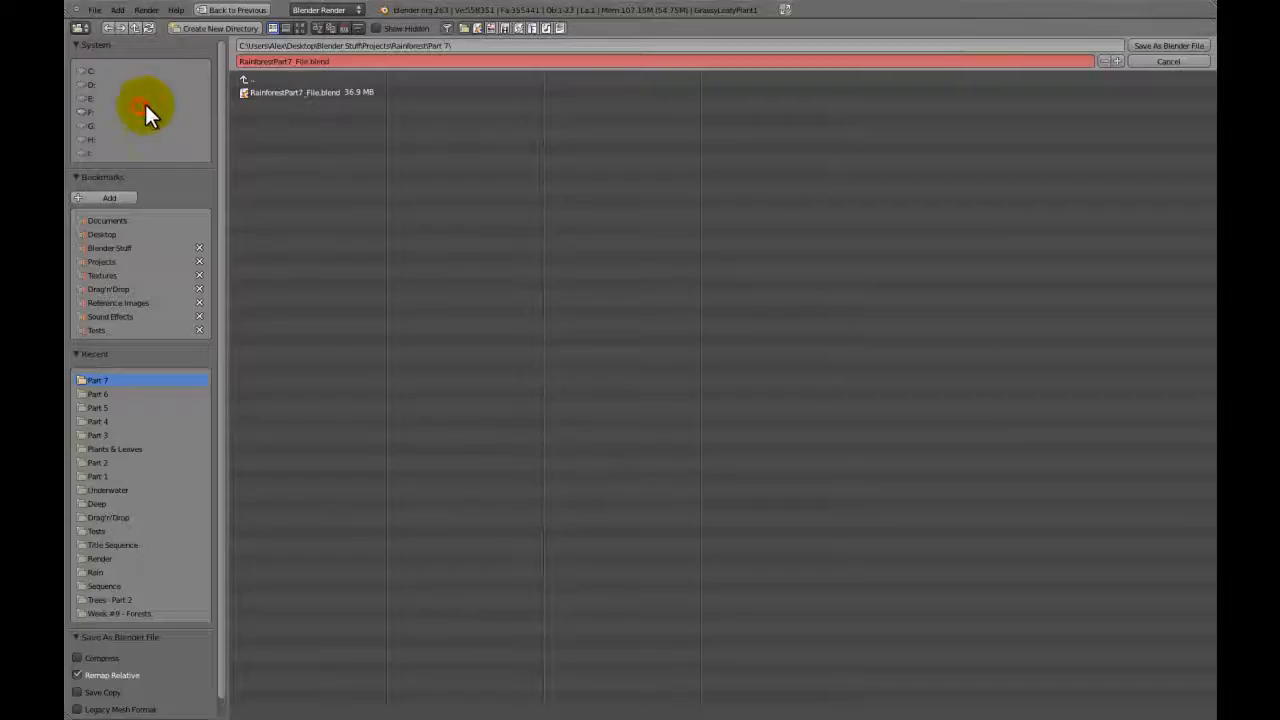
{"action": "left_click", "coordinate": [247, 79]}
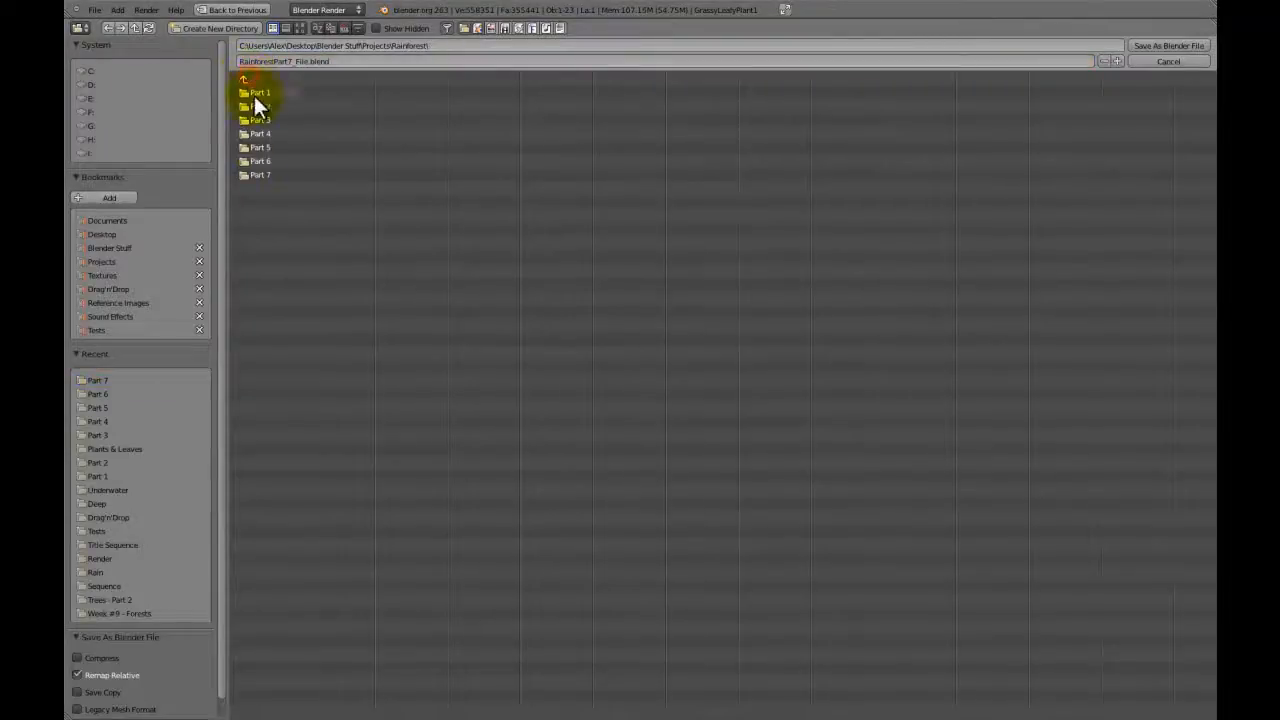
{"action": "left_click", "coordinate": [236, 31]}
{"action": "left_click", "coordinate": [234, 37]}
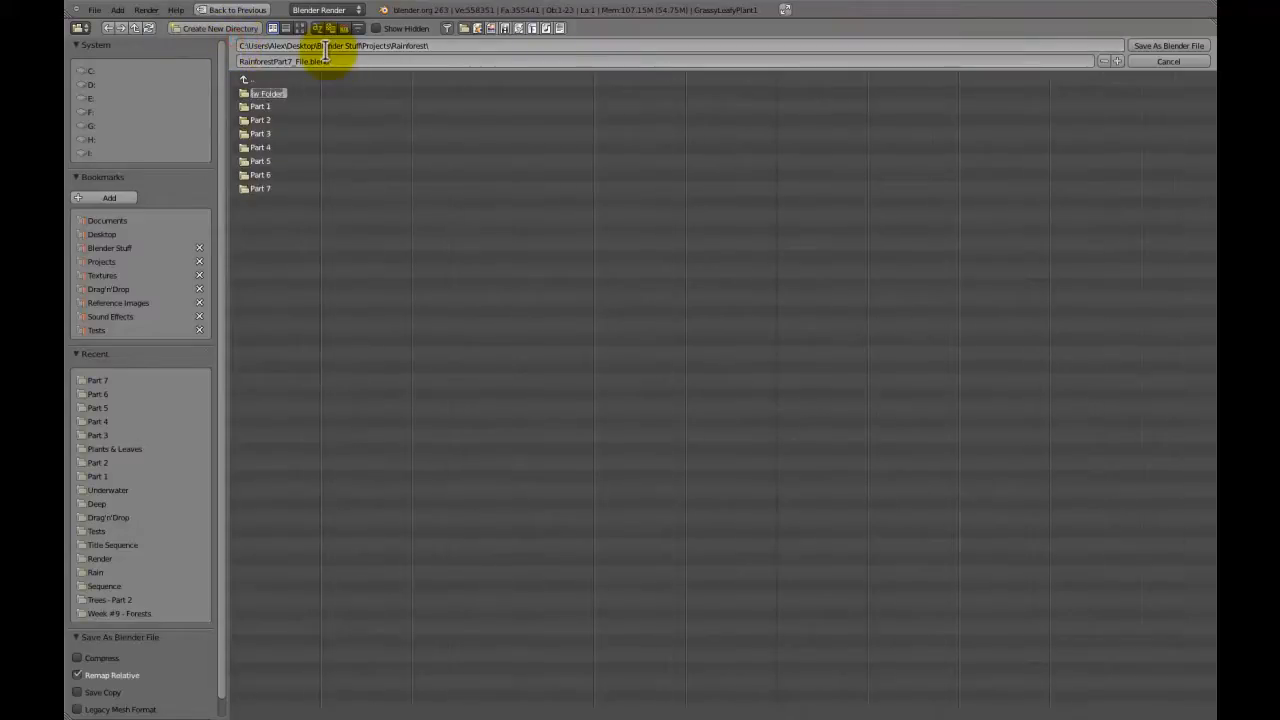
{"action": "type", "text": "Part 8"}
{"action": "key", "text": "Return"}
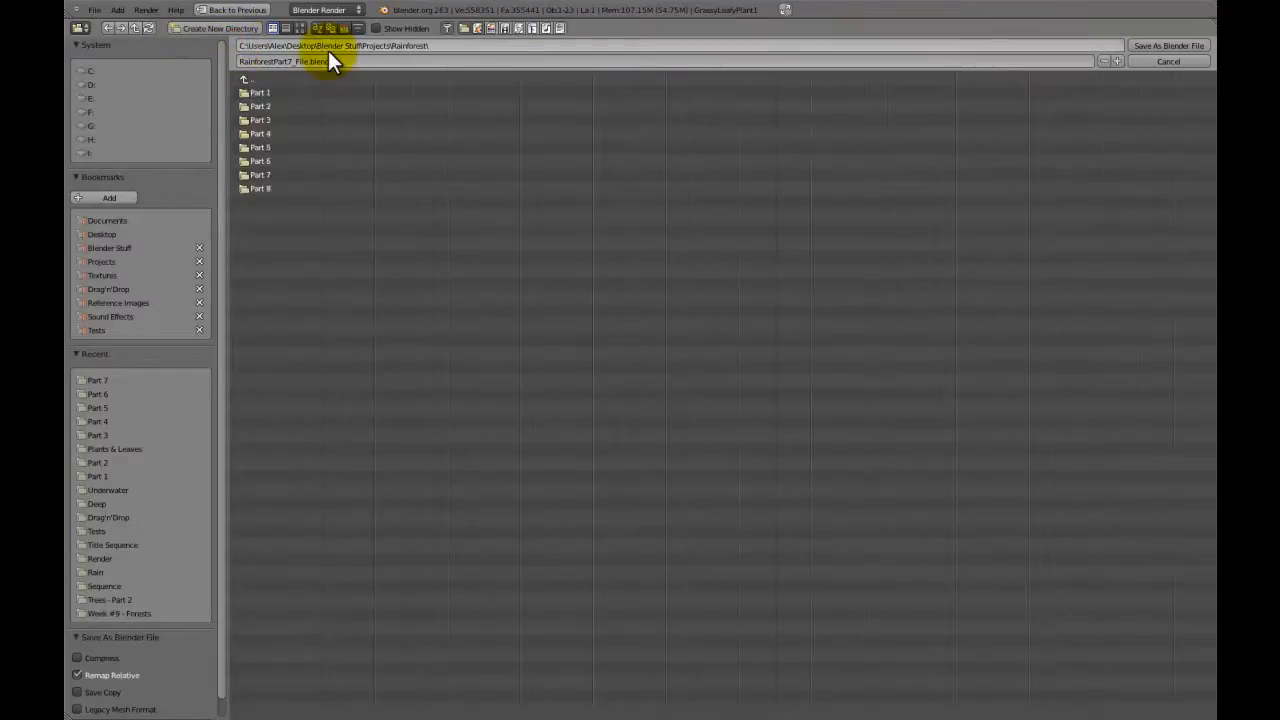
Step: Save the project inside the Part 8 folder as RainforestPart8_File.blend
{"action": "left_click", "coordinate": [263, 187]}
{"action": "left_click", "coordinate": [292, 62]}
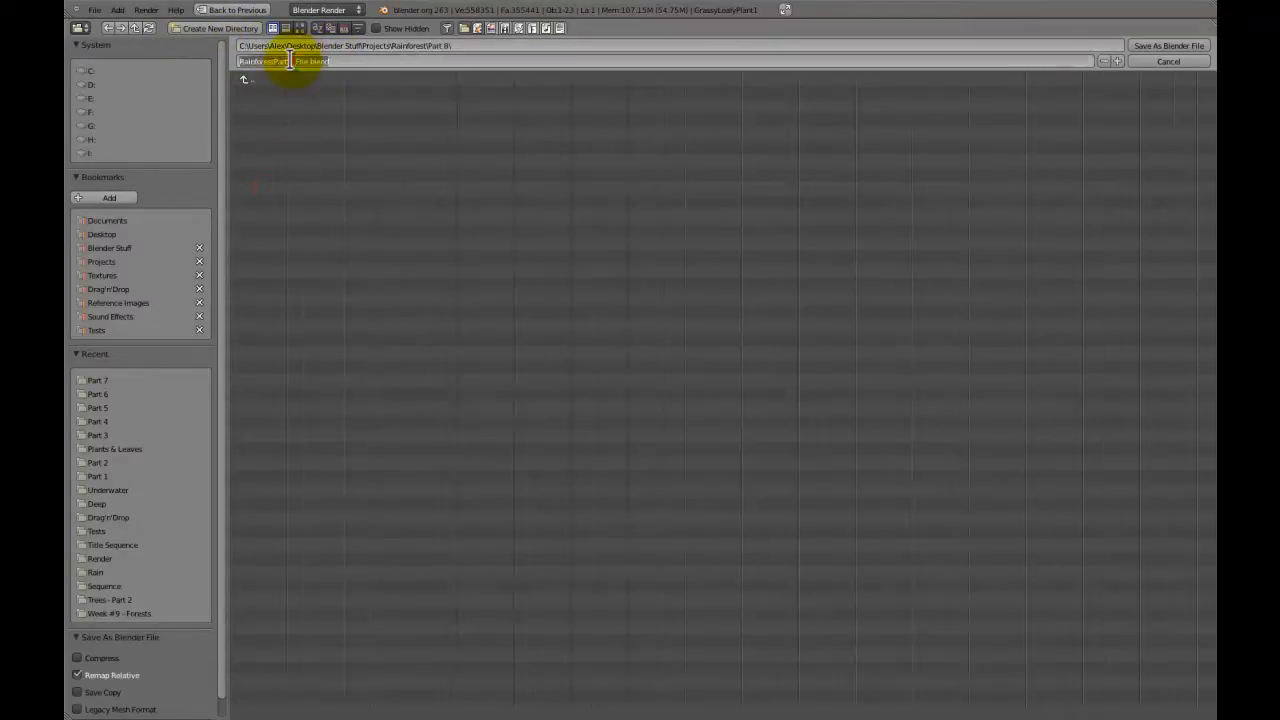
{"action": "left_click", "coordinate": [292, 62]}
{"action": "type", "text": "8"}
{"action": "key", "text": "Return"}
{"action": "left_click", "coordinate": [1139, 48]}
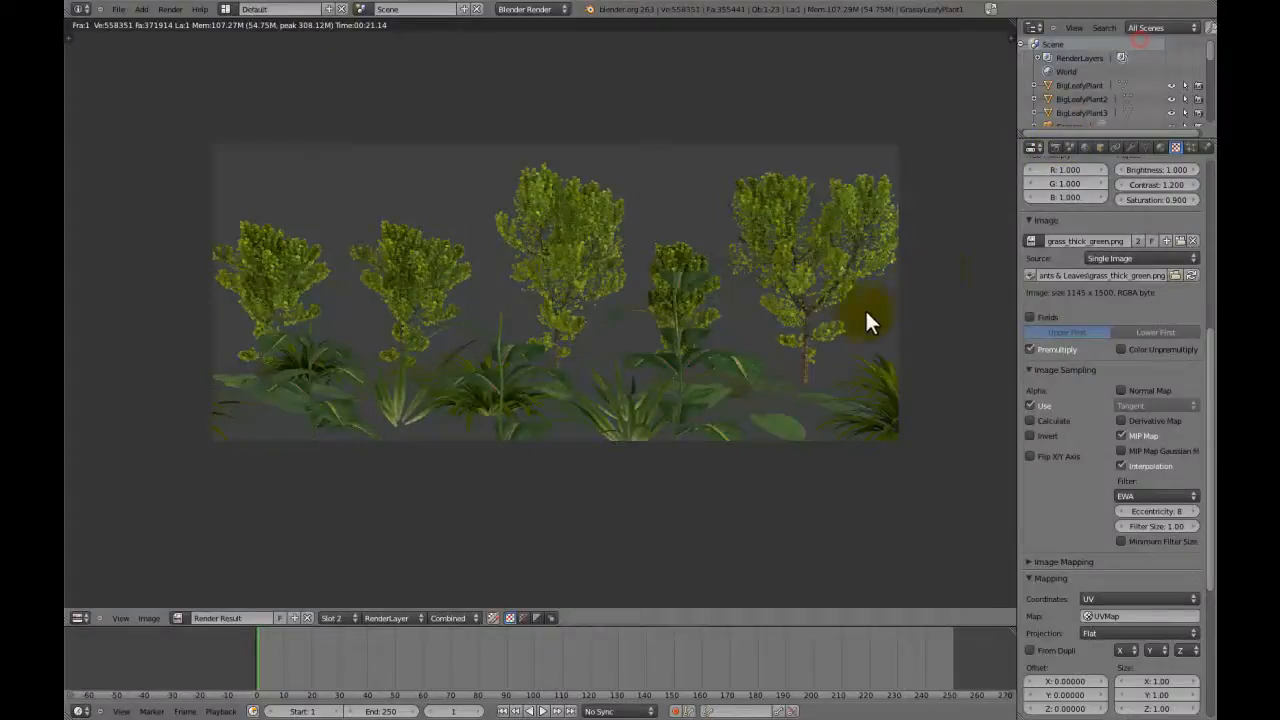
Step: Examine the rendered shrubs and leafy plants up close across the image, including trunks and foliage, and return to the 3D scene
{"action": "scroll", "coordinate": [838, 300], "scroll_direction": "up", "scroll_amount": 1}
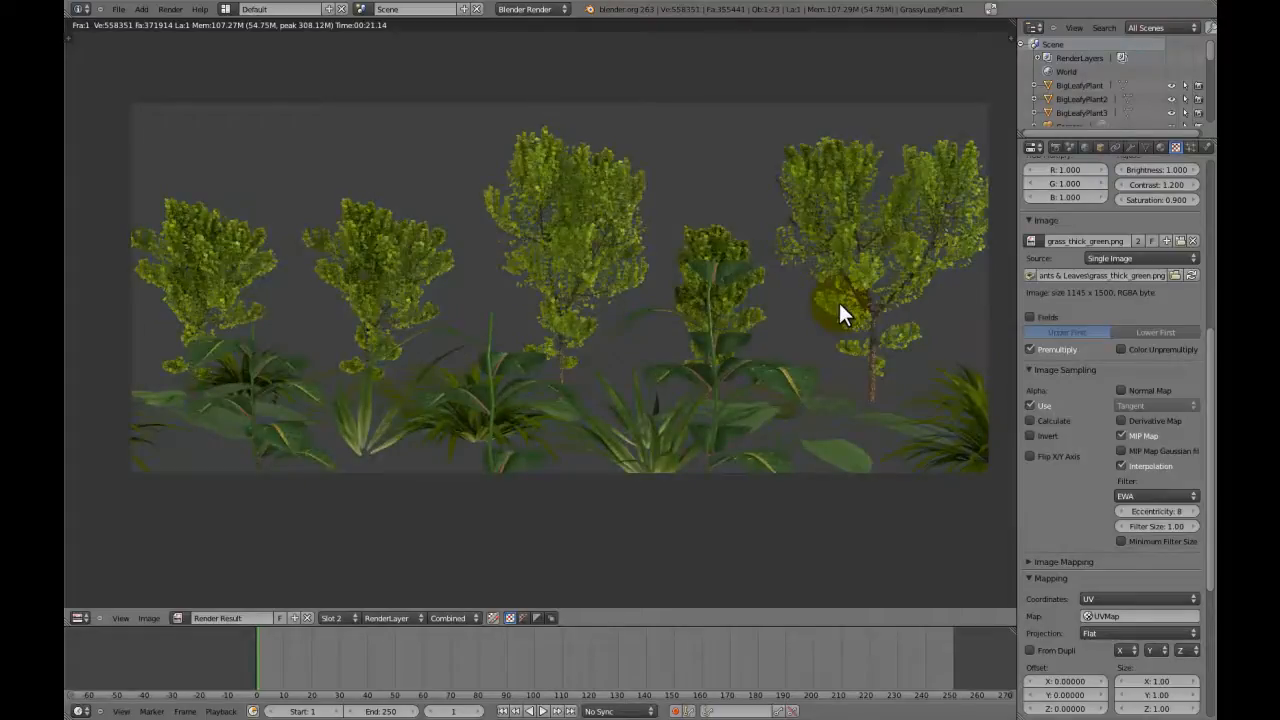
{"action": "middle_click_drag", "start_coordinate": [794, 412], "coordinate": [569, 386]}
{"action": "scroll", "coordinate": [432, 361], "scroll_direction": "up", "scroll_amount": 4}
{"action": "scroll", "coordinate": [569, 390], "scroll_direction": "up", "scroll_amount": 3}
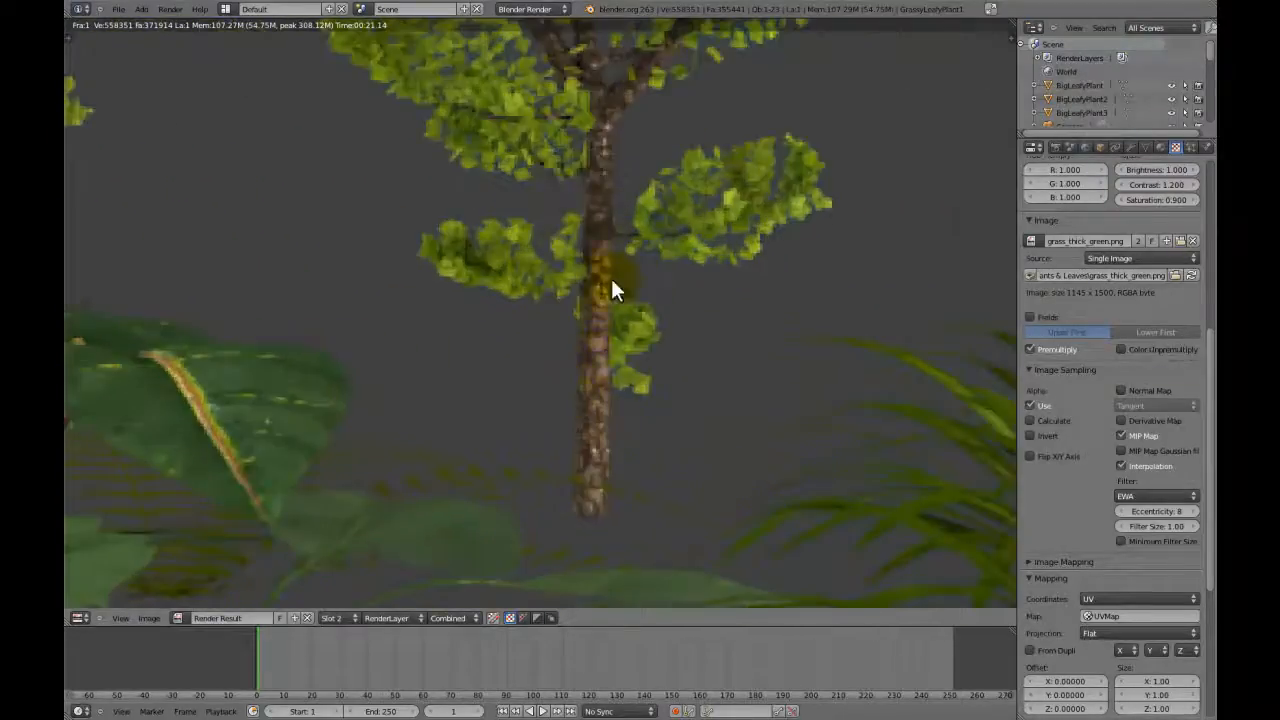
{"action": "middle_click_drag", "start_coordinate": [622, 221], "coordinate": [691, 453]}
{"action": "scroll", "coordinate": [641, 355], "scroll_direction": "down", "scroll_amount": 3}
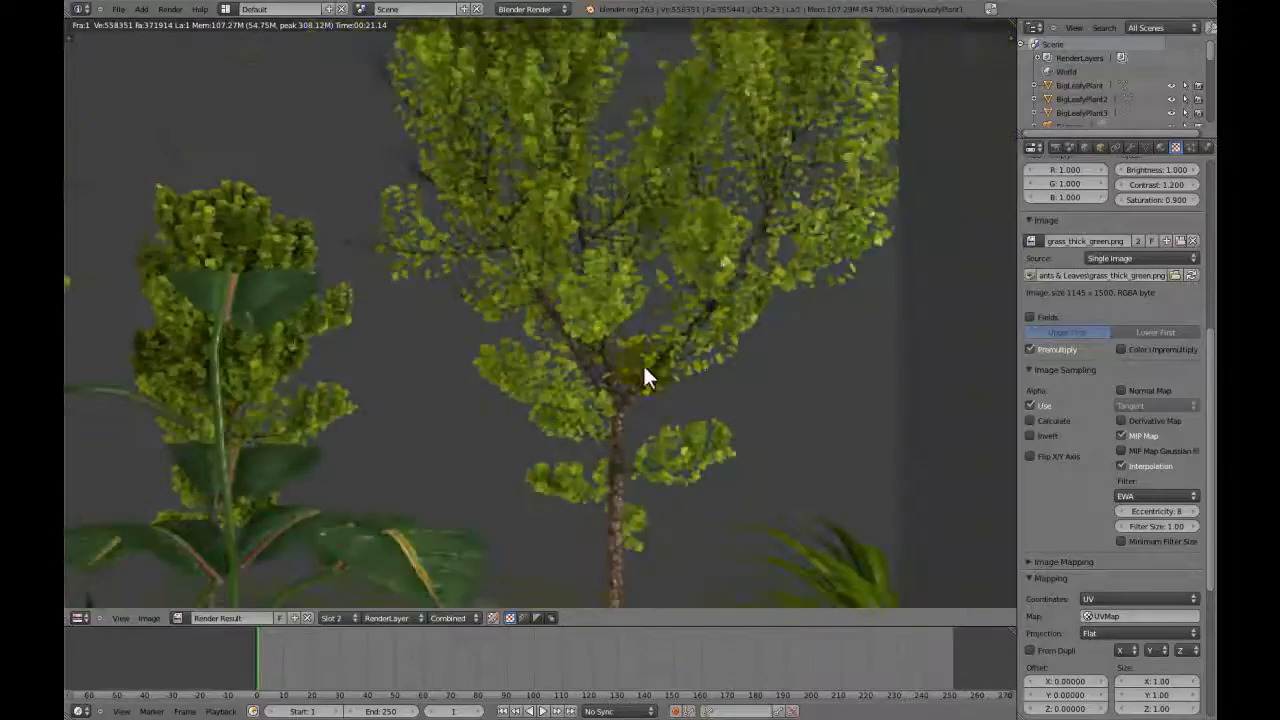
{"action": "middle_click_drag", "start_coordinate": [603, 592], "coordinate": [595, 472]}
{"action": "middle_click_drag", "start_coordinate": [611, 316], "coordinate": [975, 306]}
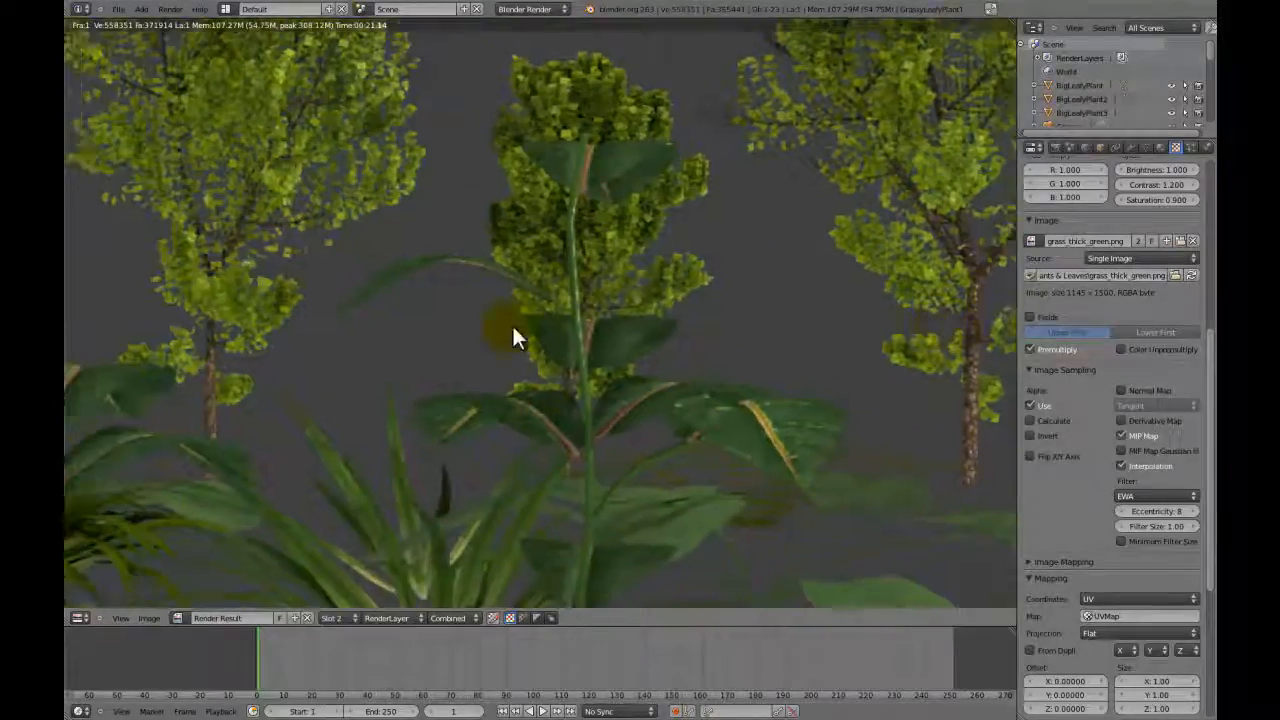
{"action": "middle_click_drag", "start_coordinate": [500, 336], "coordinate": [1010, 342]}
{"action": "middle_click_drag", "start_coordinate": [530, 368], "coordinate": [260, 328]}
{"action": "middle_click_drag", "start_coordinate": [860, 380], "coordinate": [412, 325]}
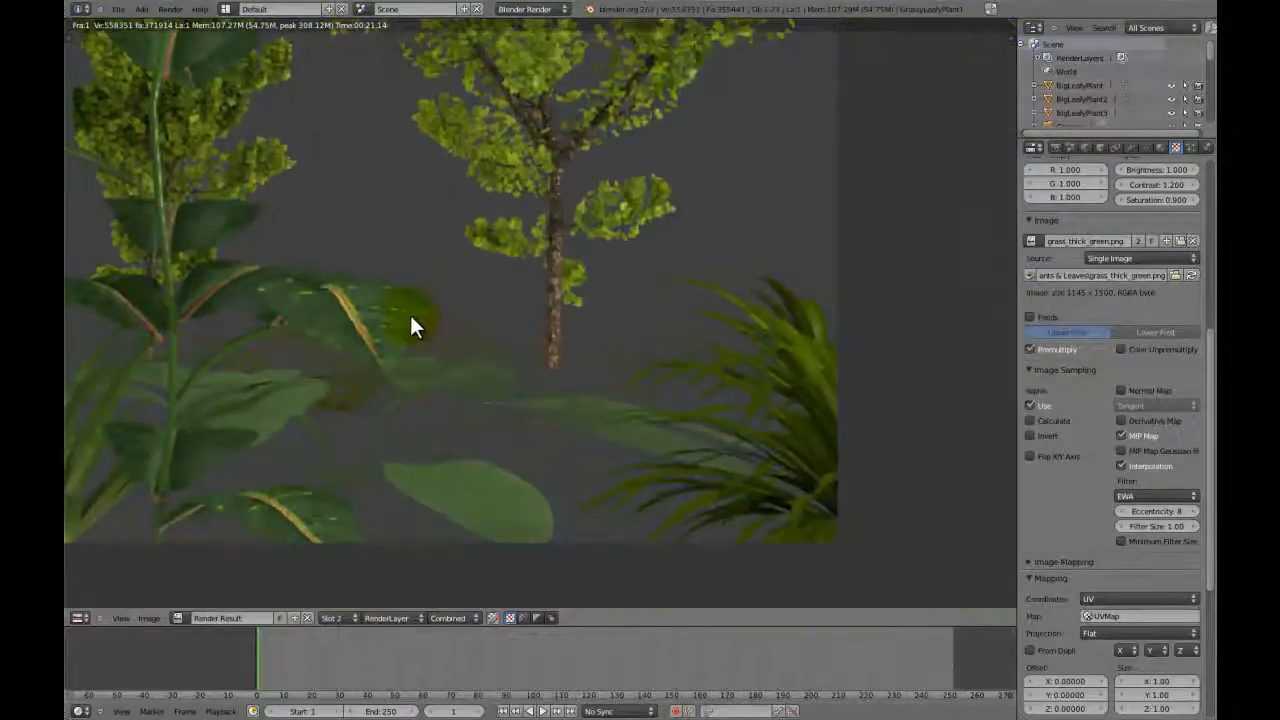
{"action": "scroll", "coordinate": [530, 352], "scroll_direction": "up", "scroll_amount": 2}
{"action": "middle_click_drag", "start_coordinate": [531, 354], "coordinate": [862, 333]}
{"action": "scroll", "coordinate": [531, 430], "scroll_direction": "down", "scroll_amount": 3}
{"action": "scroll", "coordinate": [657, 313], "scroll_direction": "down", "scroll_amount": 1}
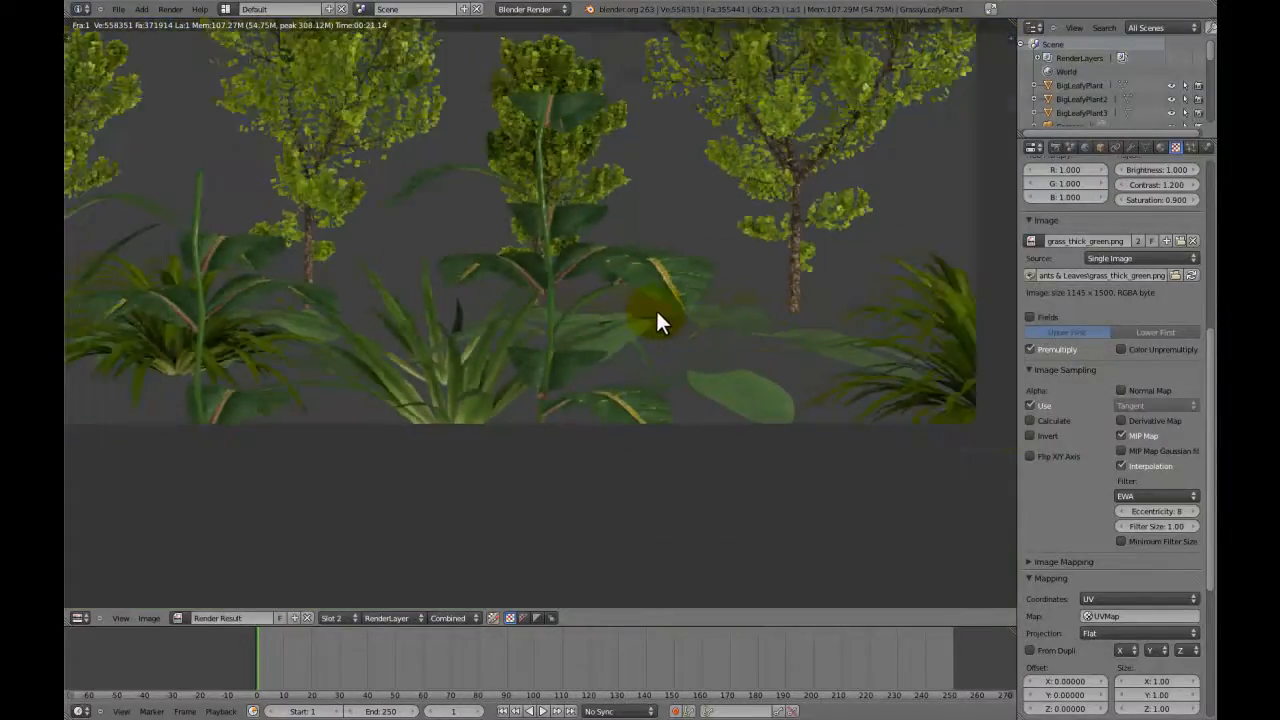
{"action": "middle_click_drag", "start_coordinate": [657, 313], "coordinate": [871, 443]}
{"action": "scroll", "coordinate": [786, 424], "scroll_direction": "down", "scroll_amount": 2}
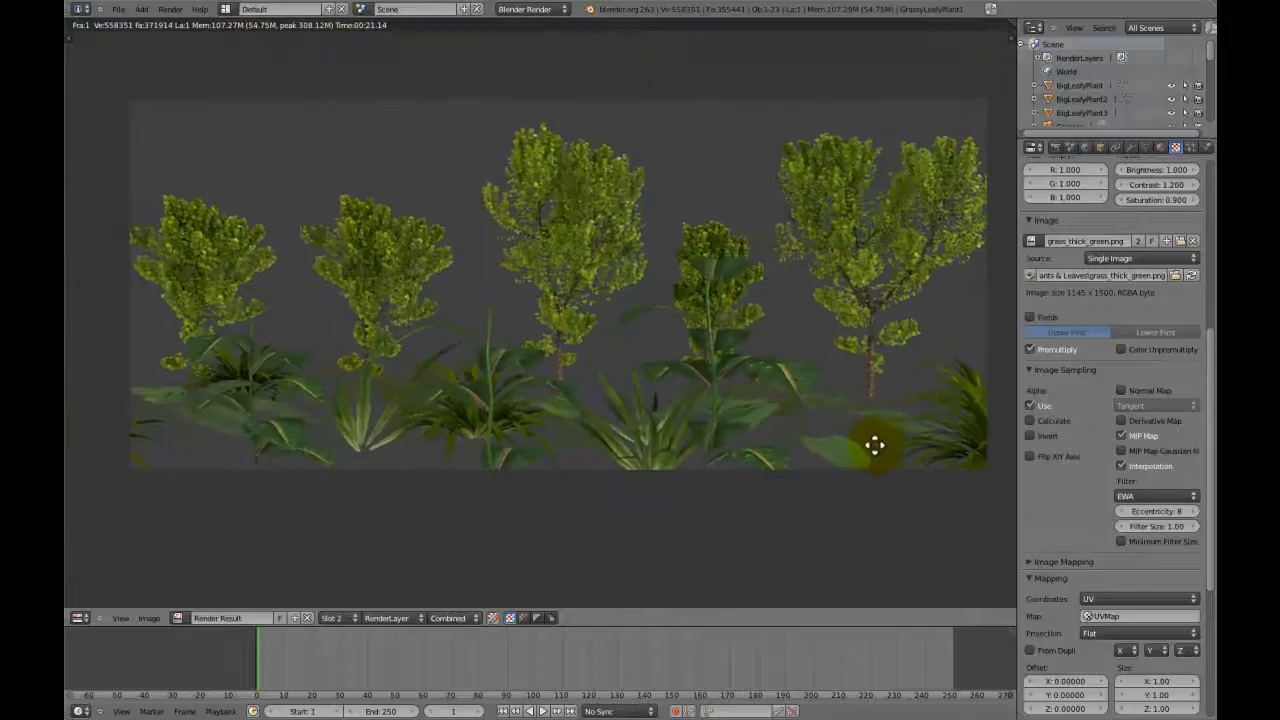
{"action": "middle_click_drag", "start_coordinate": [305, 295], "coordinate": [677, 346]}
{"action": "scroll", "coordinate": [579, 328], "scroll_direction": "up", "scroll_amount": 2}
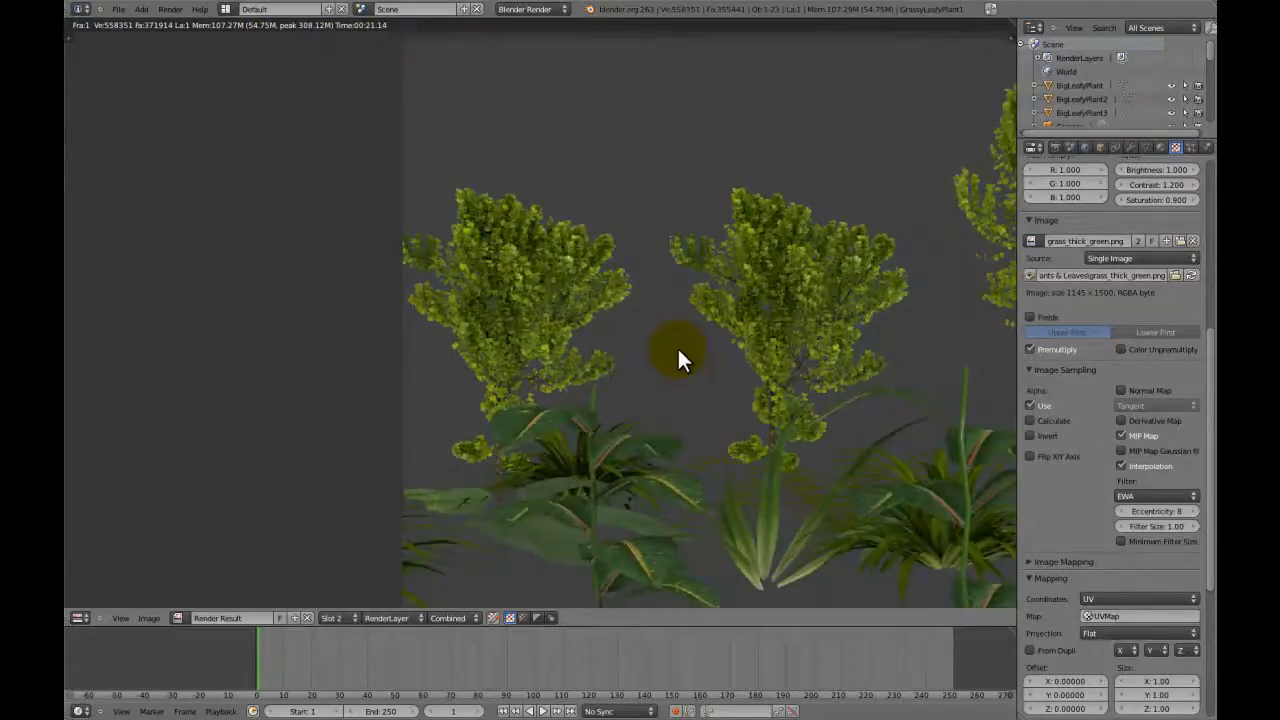
{"action": "scroll", "coordinate": [677, 346], "scroll_direction": "up", "scroll_amount": 1}
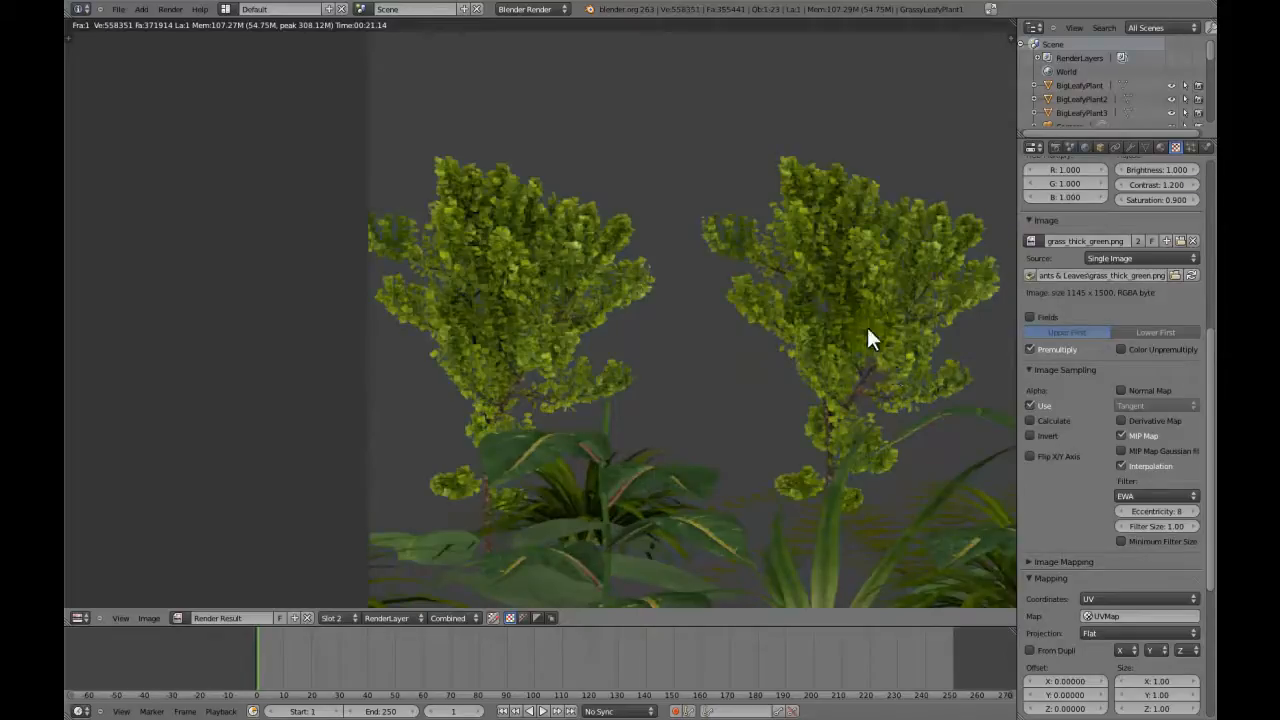
{"action": "key", "text": "Escape"}
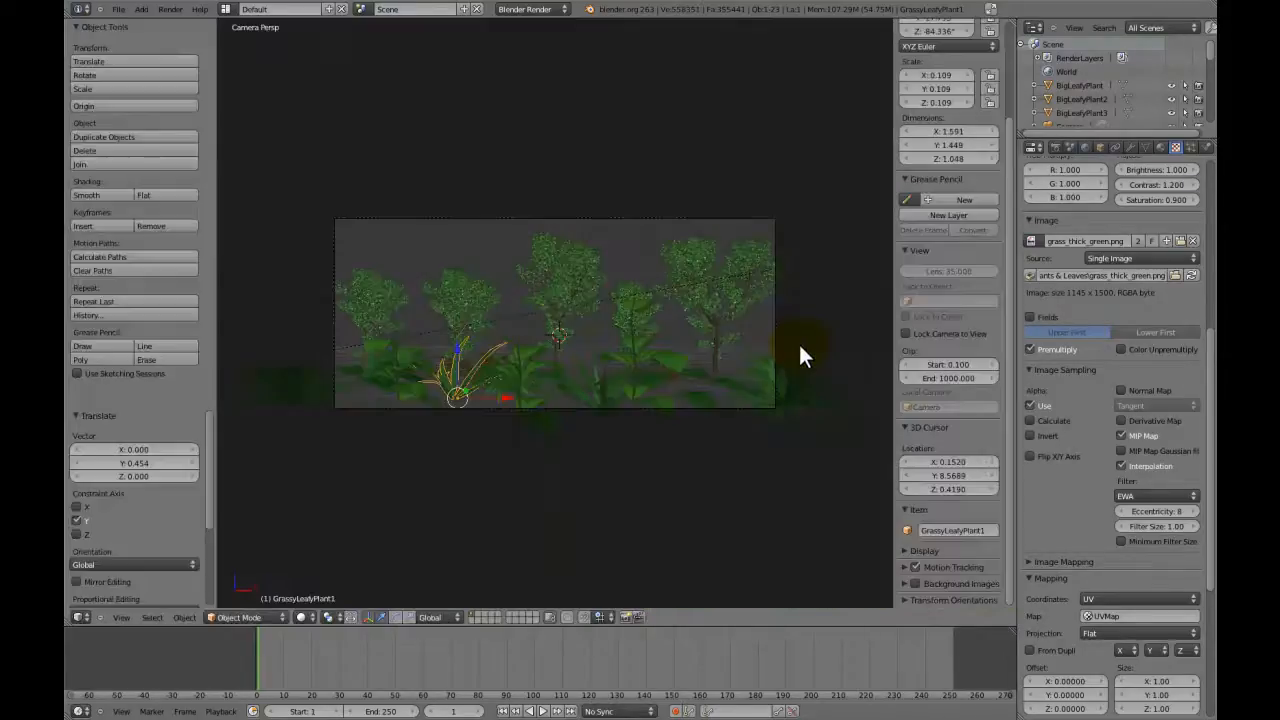
Step: Delete the leftmost shrub in the back row of the scene
{"action": "key", "text": "KP_1"}
{"action": "middle_click_drag", "start_coordinate": [627, 295], "coordinate": [513, 378]}
{"action": "right_click", "coordinate": [511, 343]}
{"action": "key", "text": "x"}
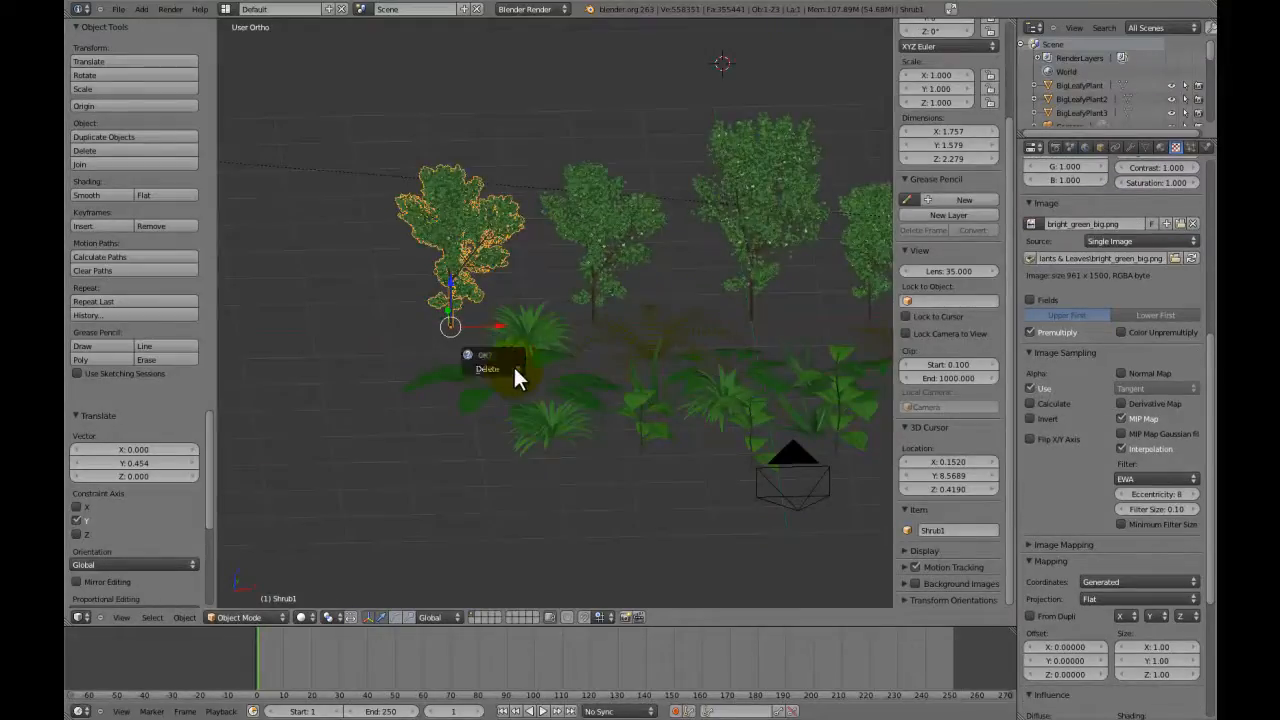
{"action": "left_click", "coordinate": [513, 366]}
Step: Snap the 3D cursor to the scene centre and switch to the empty second layer
{"action": "key", "text": "shift+s"}
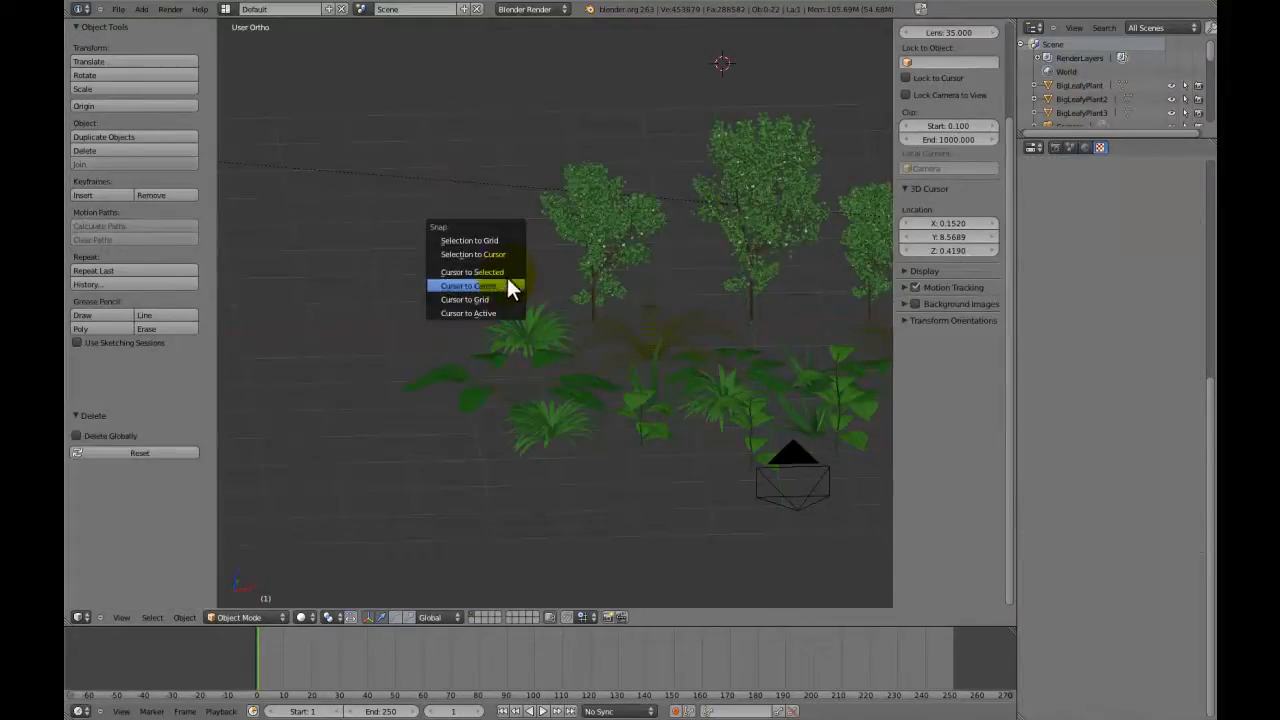
{"action": "left_click", "coordinate": [507, 285]}
{"action": "left_click", "coordinate": [482, 616]}
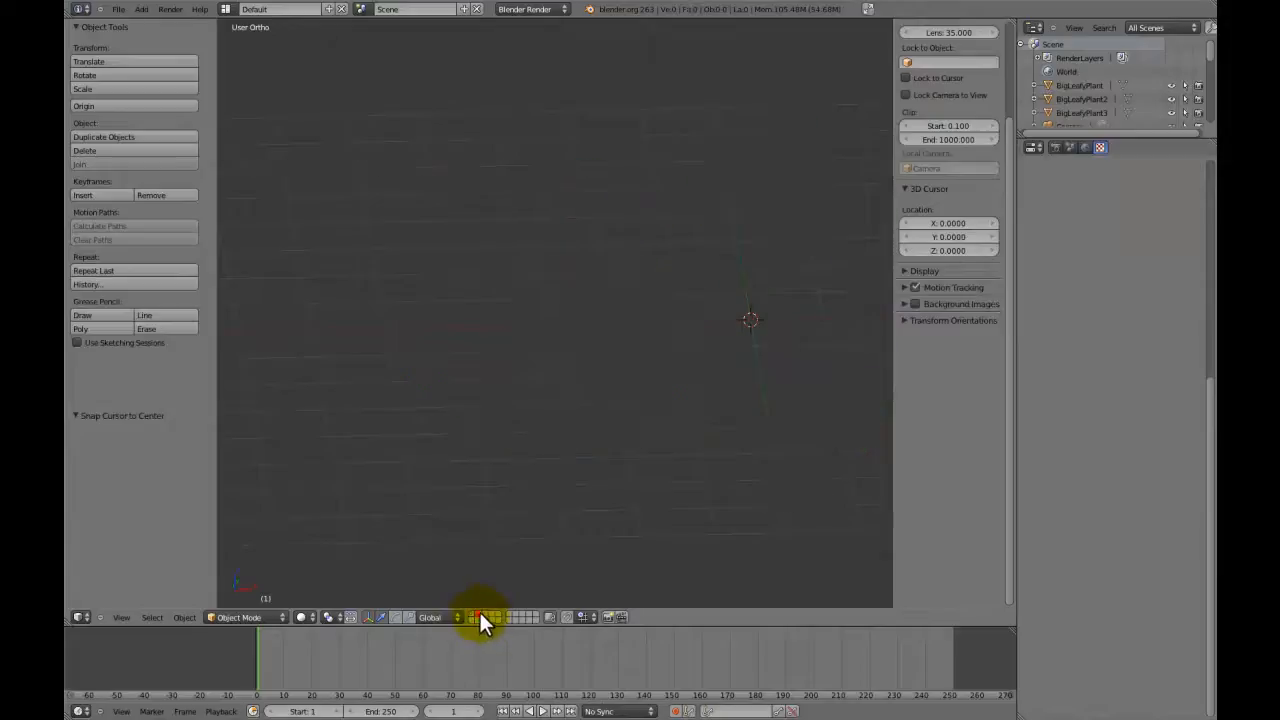
Step: Add a Sapling tree curve at the 3D cursor and load the Forest Shrub preset
{"action": "key", "text": "shift+a"}
{"action": "mouse_move", "coordinate": [660, 295]}
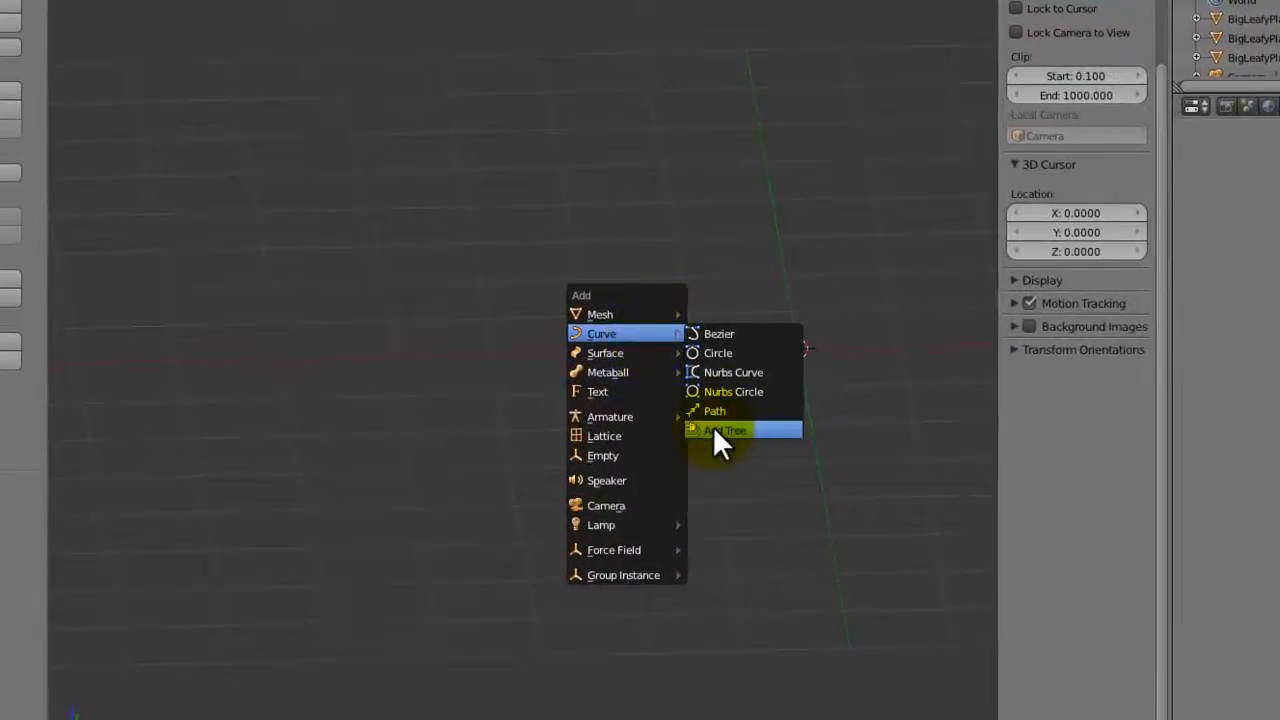
{"action": "left_click", "coordinate": [713, 430]}
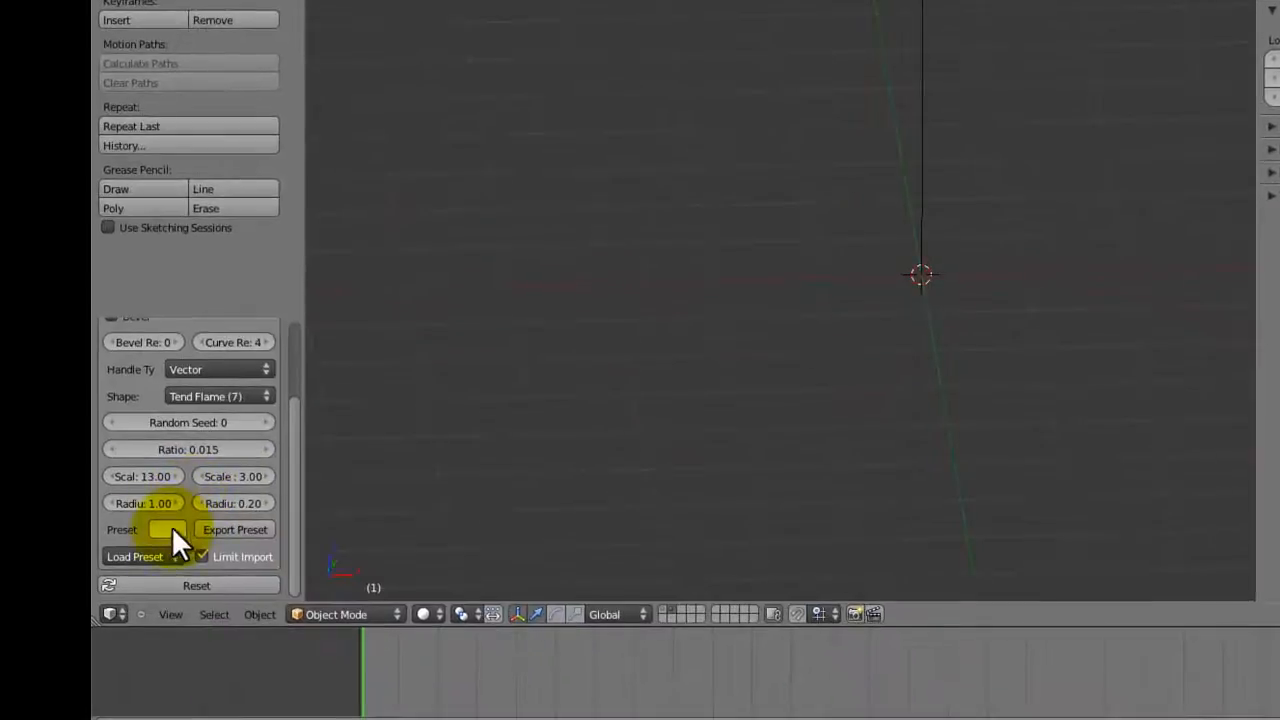
{"action": "left_click", "coordinate": [156, 554]}
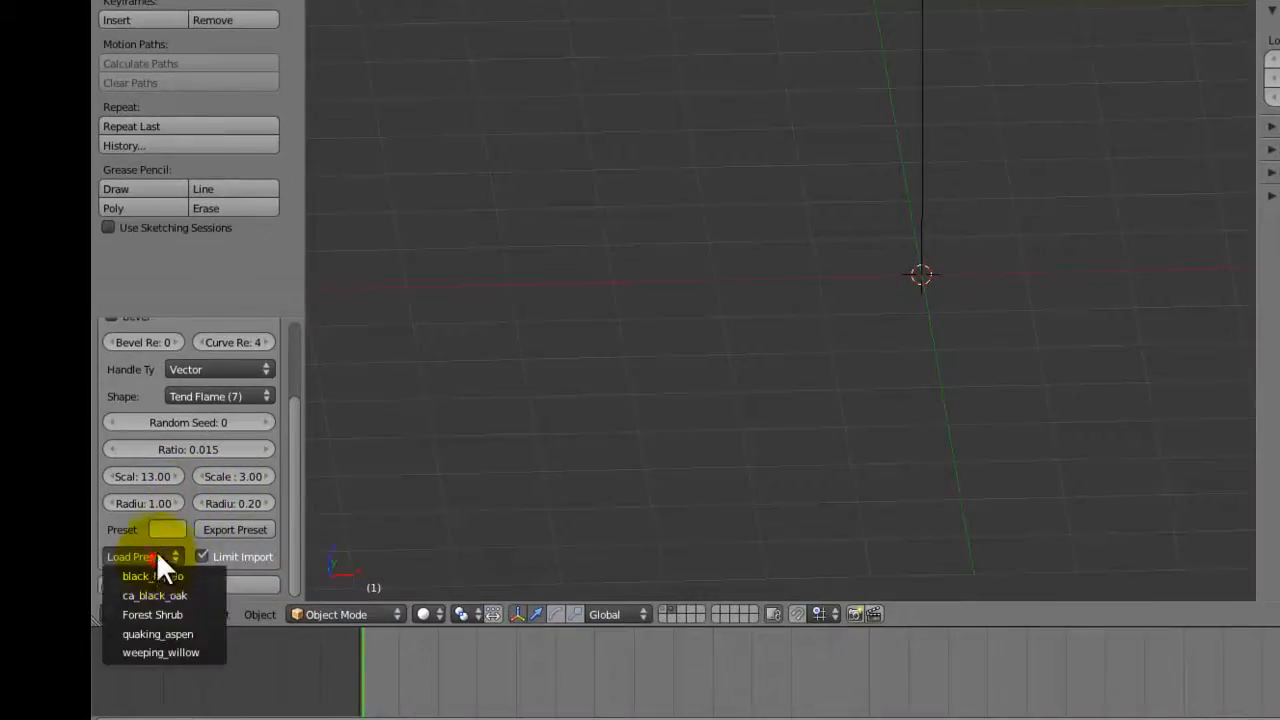
{"action": "left_click", "coordinate": [160, 613]}
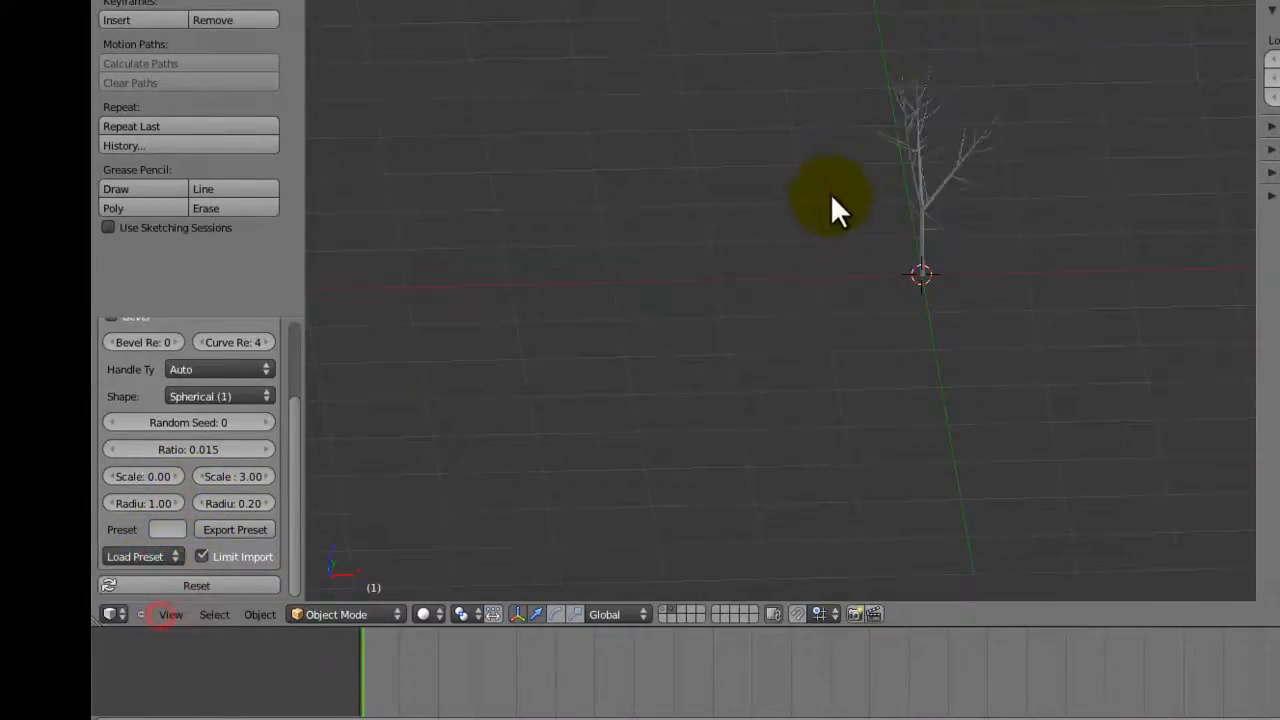
Step: Raise the tree's branch splitting levels by one
{"action": "scroll", "coordinate": [225, 415], "scroll_direction": "up", "scroll_amount": 4}
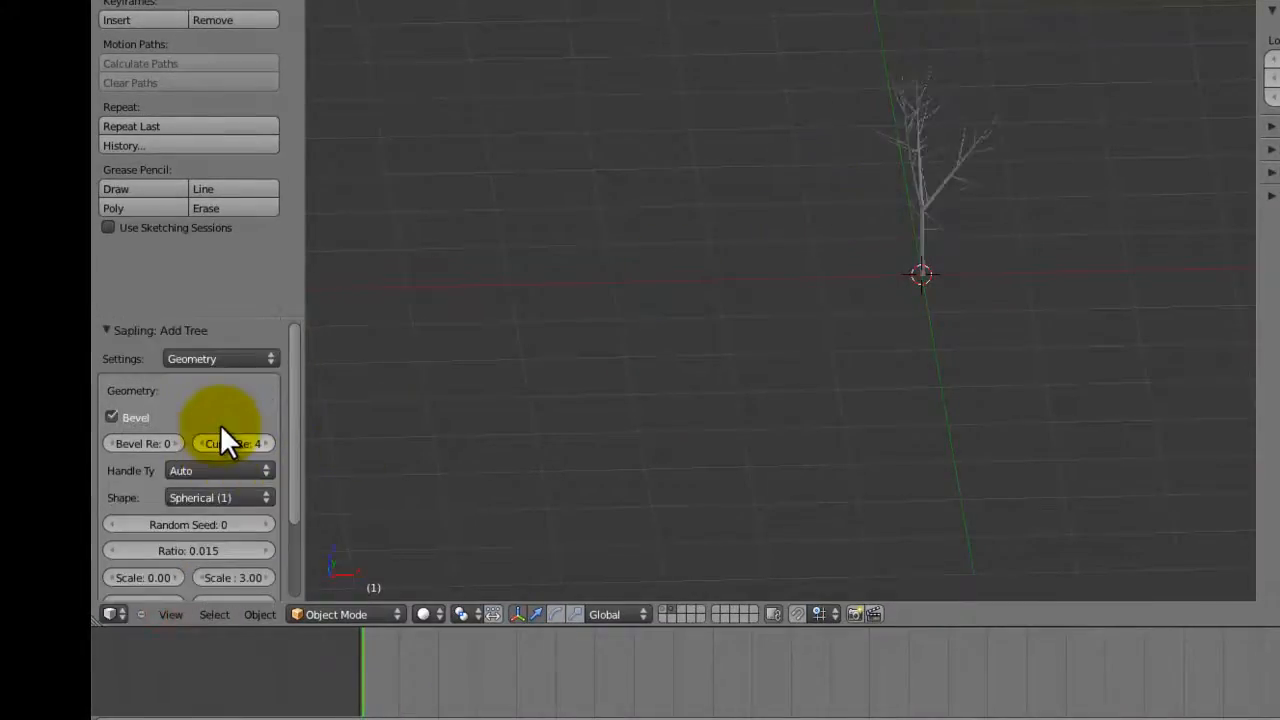
{"action": "left_click", "coordinate": [226, 356]}
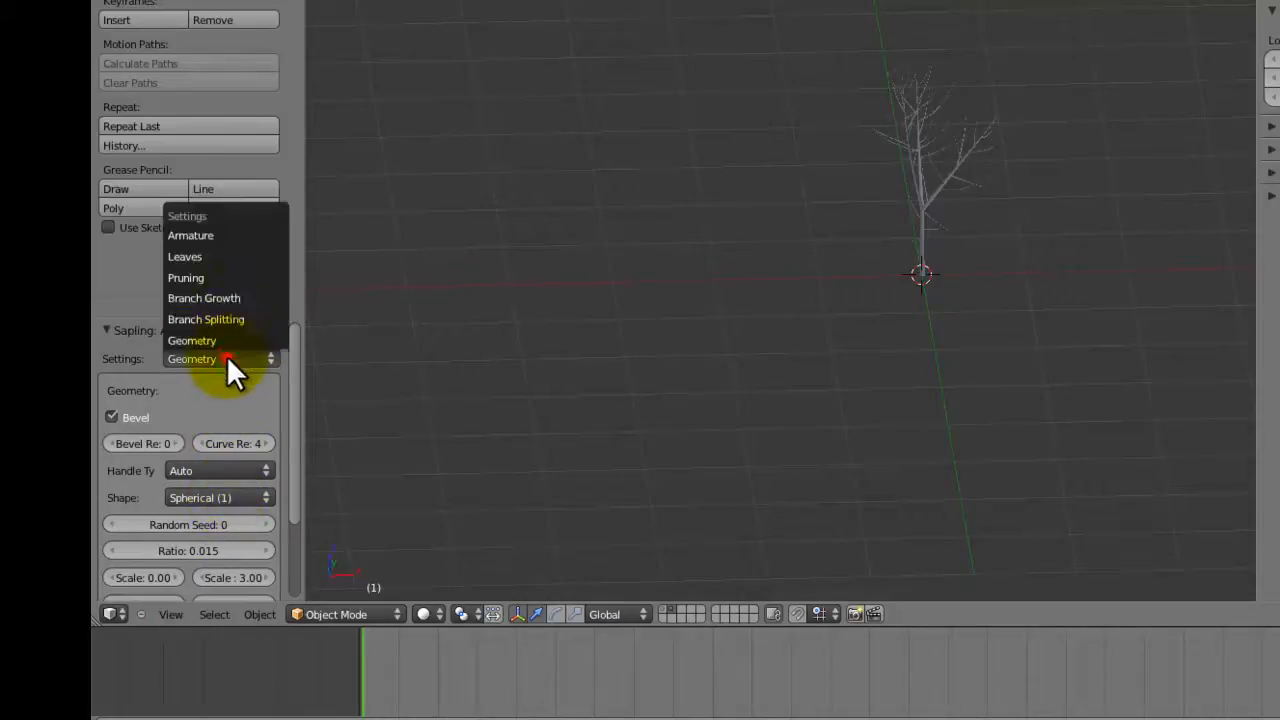
{"action": "left_click", "coordinate": [235, 312]}
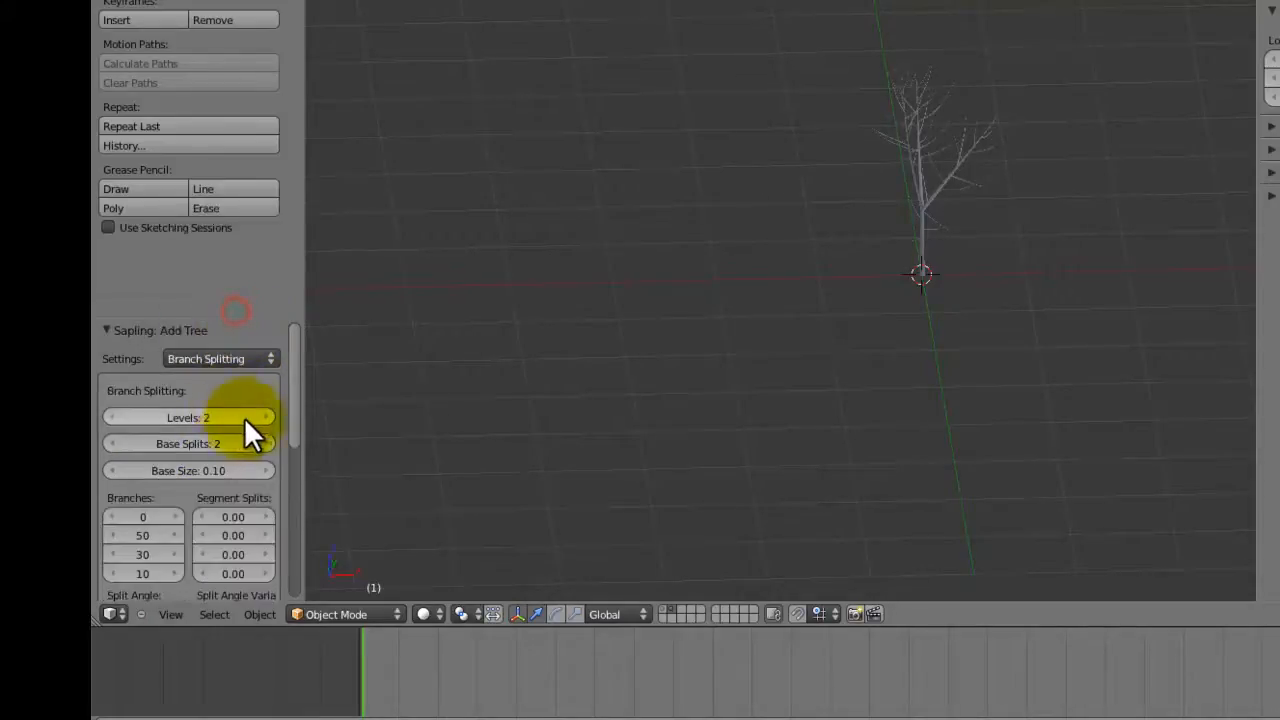
{"action": "left_click", "coordinate": [256, 413]}
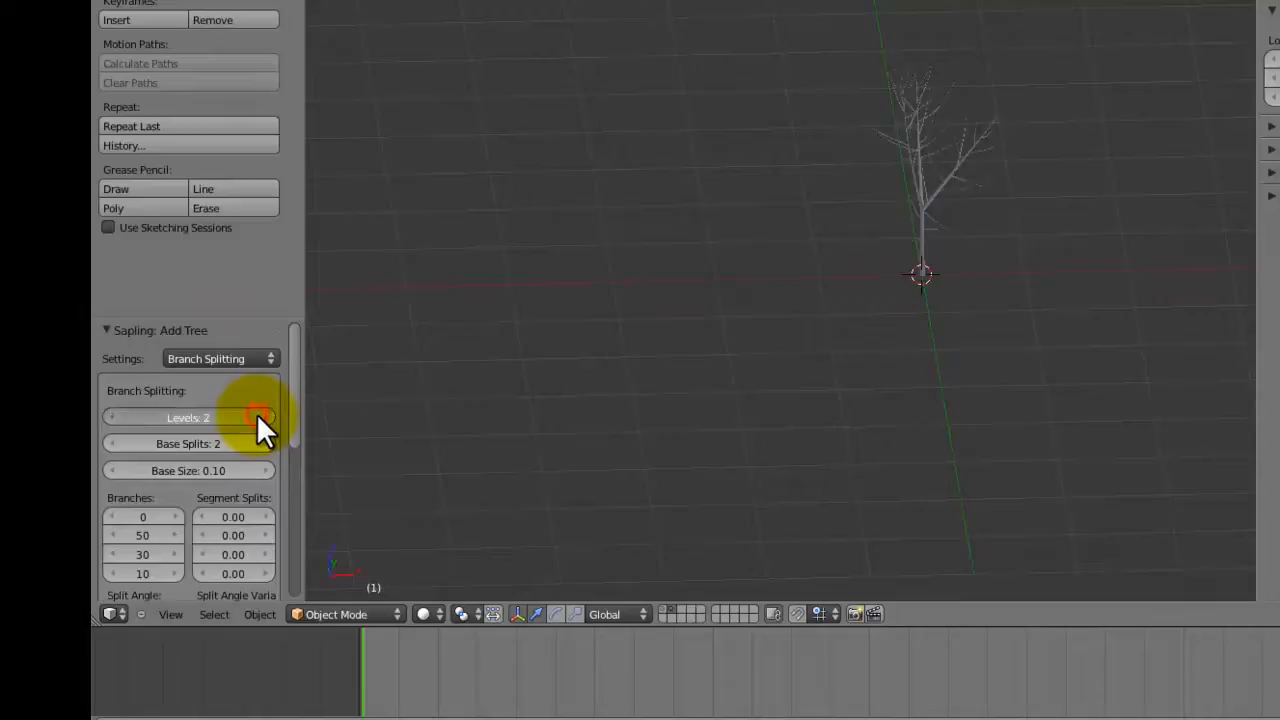
Step: Turn on leaves for the generated tree, keeping the rectangular leaf shape
{"action": "left_click", "coordinate": [248, 356]}
{"action": "left_click", "coordinate": [234, 254]}
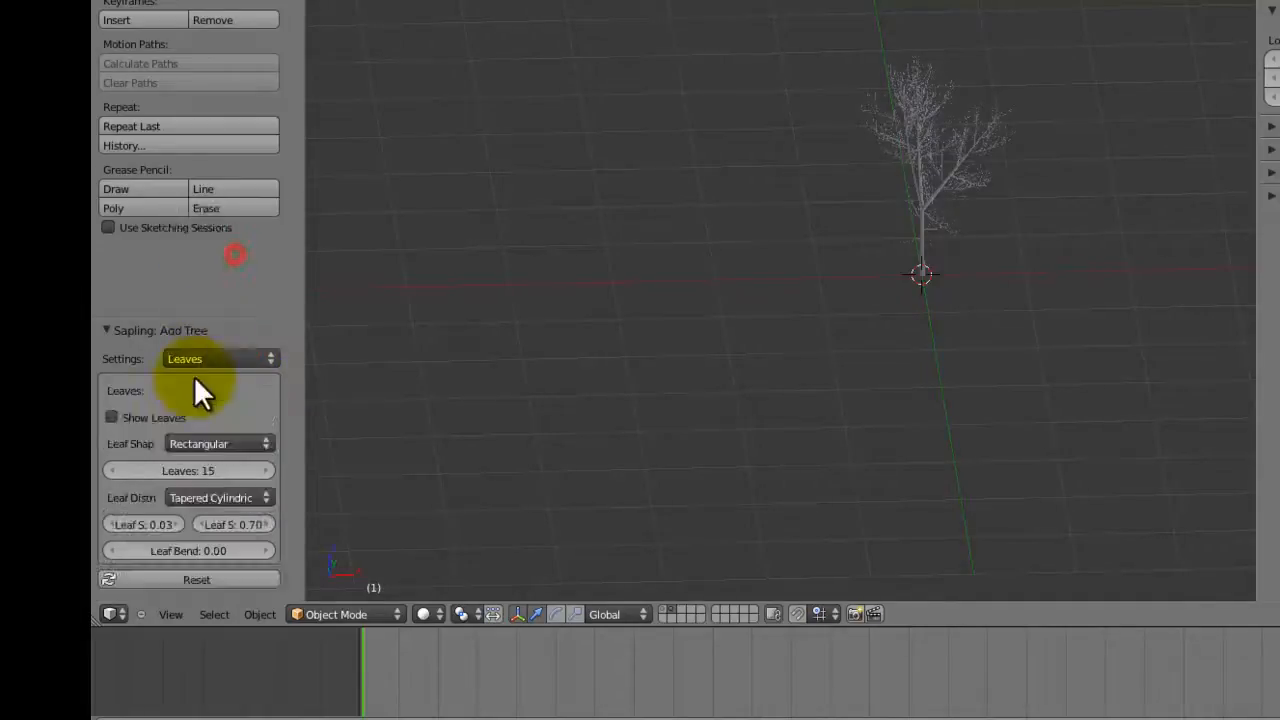
{"action": "left_click", "coordinate": [144, 415]}
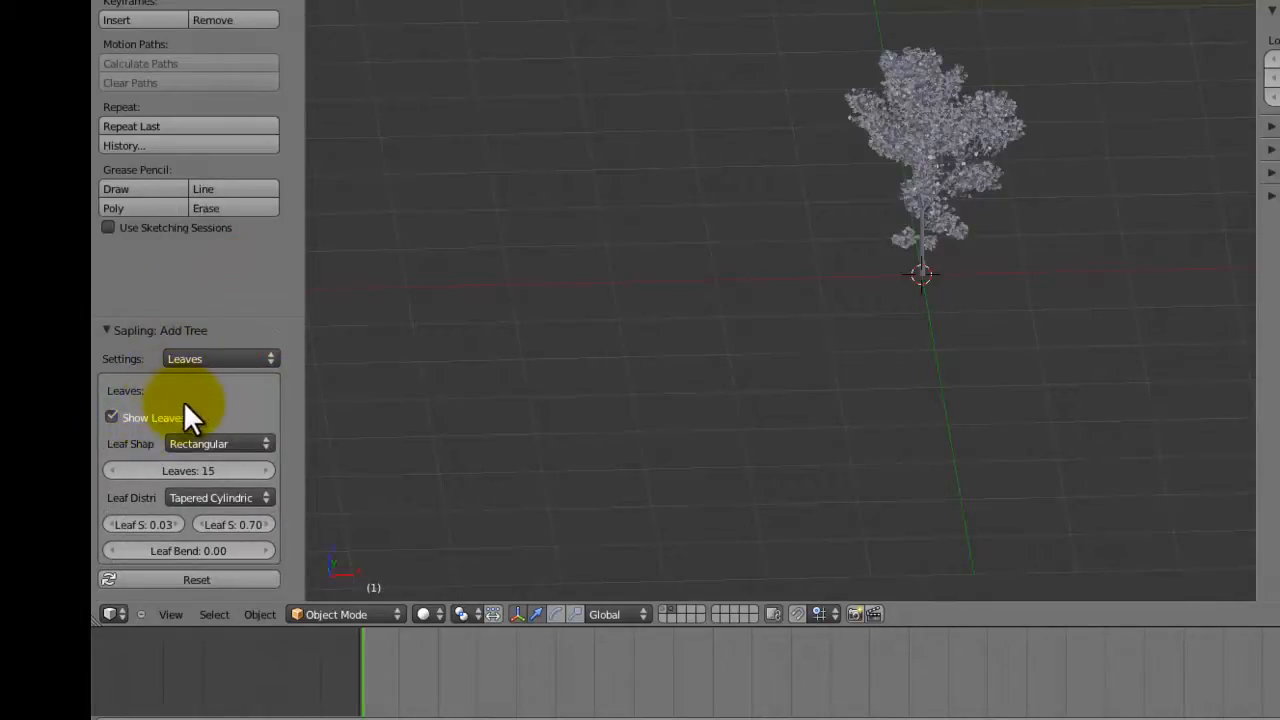
Step: Set the tree geometry's random seed to 20
{"action": "left_click", "coordinate": [208, 357]}
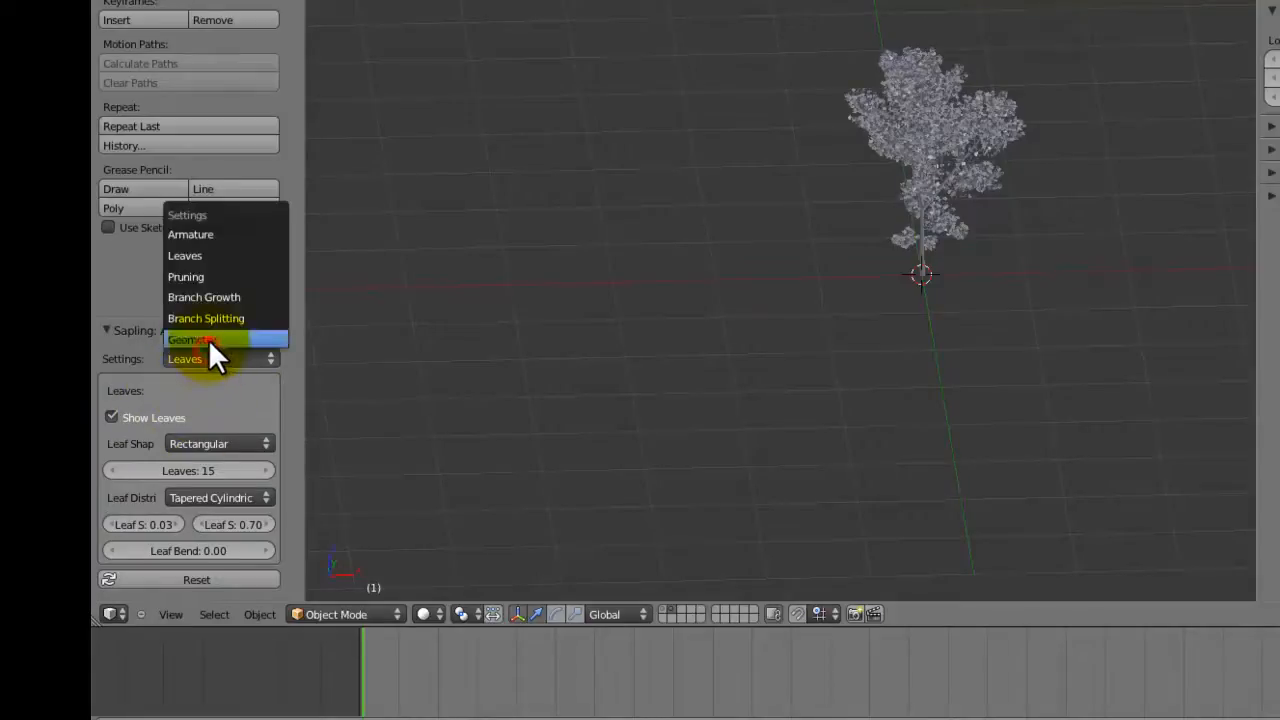
{"action": "left_click", "coordinate": [210, 340]}
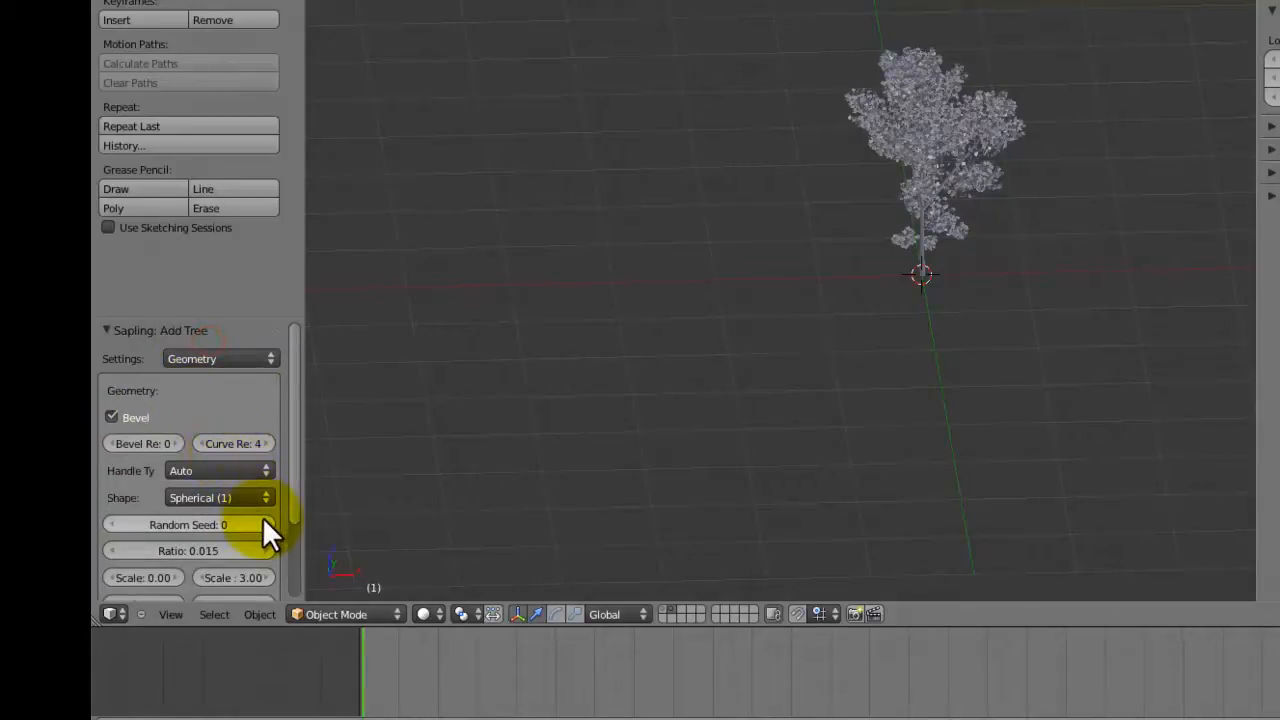
{"action": "left_click", "coordinate": [204, 524]}
{"action": "type", "text": "20"}
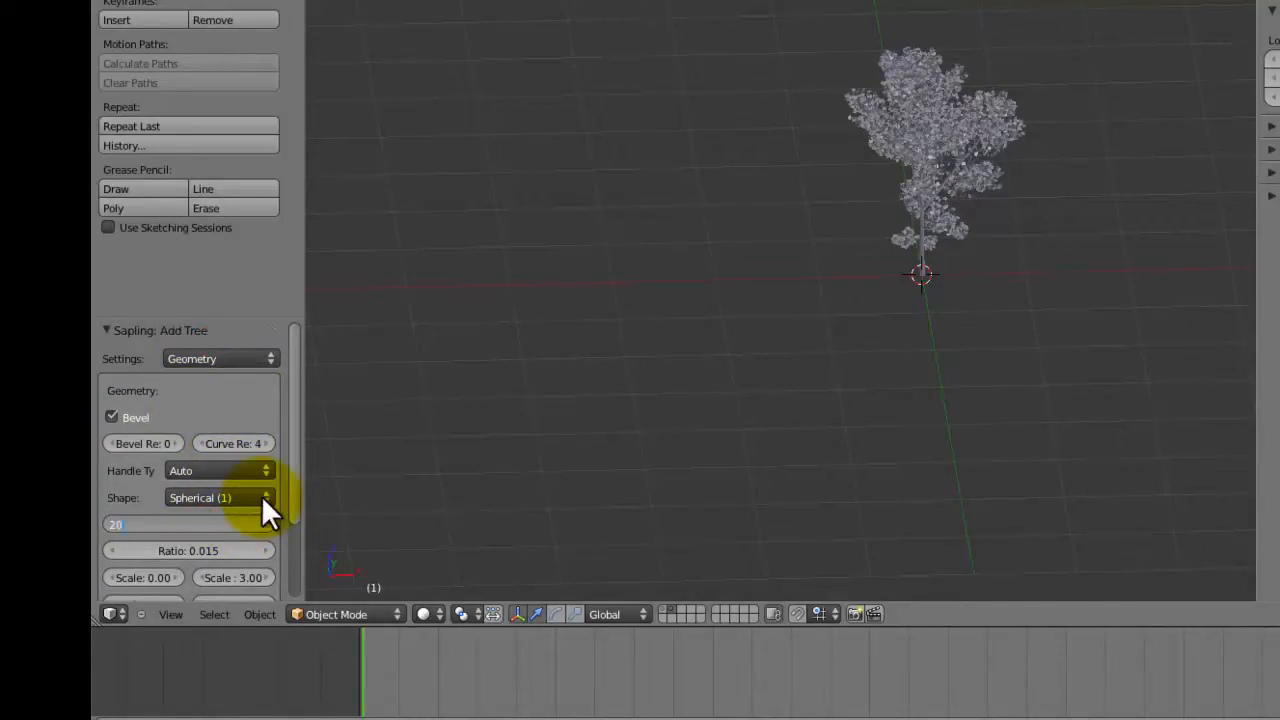
{"action": "key", "text": "Return"}
Step: Select the tree's trunk and branch curve and convert it to a mesh
{"action": "middle_click_drag", "start_coordinate": [868, 315], "coordinate": [784, 267]}
{"action": "scroll", "coordinate": [772, 242], "scroll_direction": "up", "scroll_amount": 3}
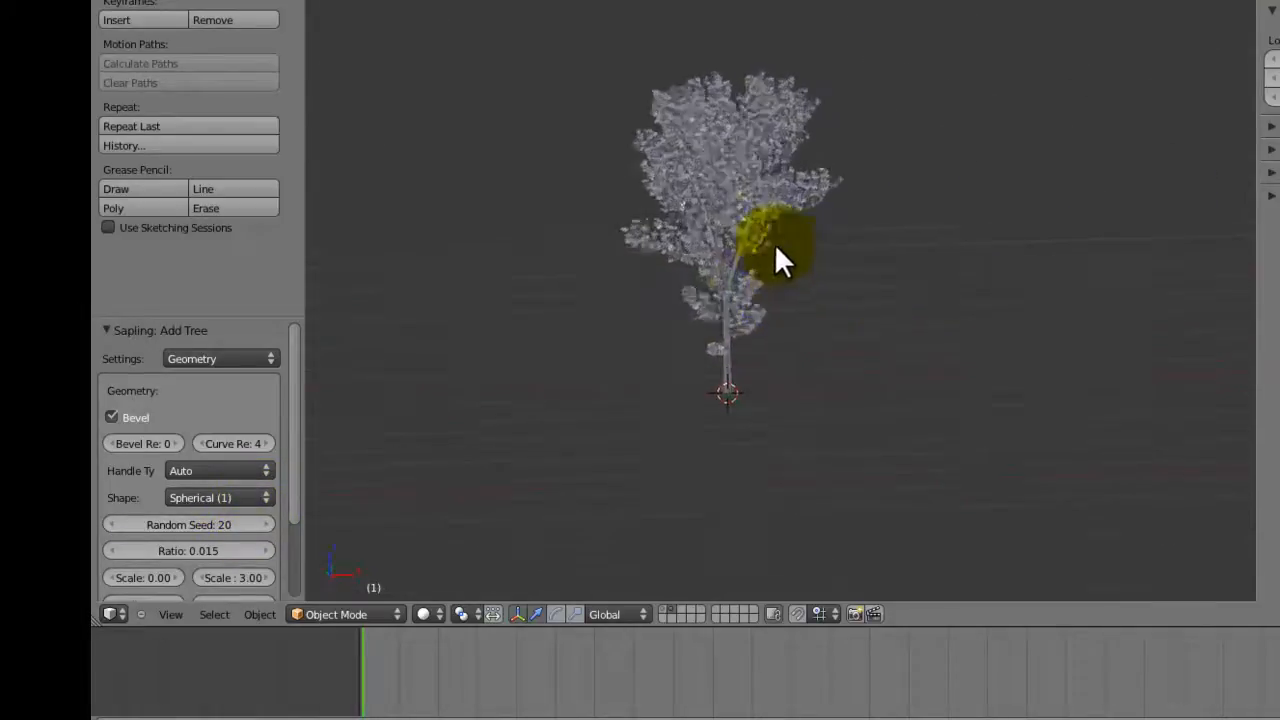
{"action": "right_click", "coordinate": [749, 158]}
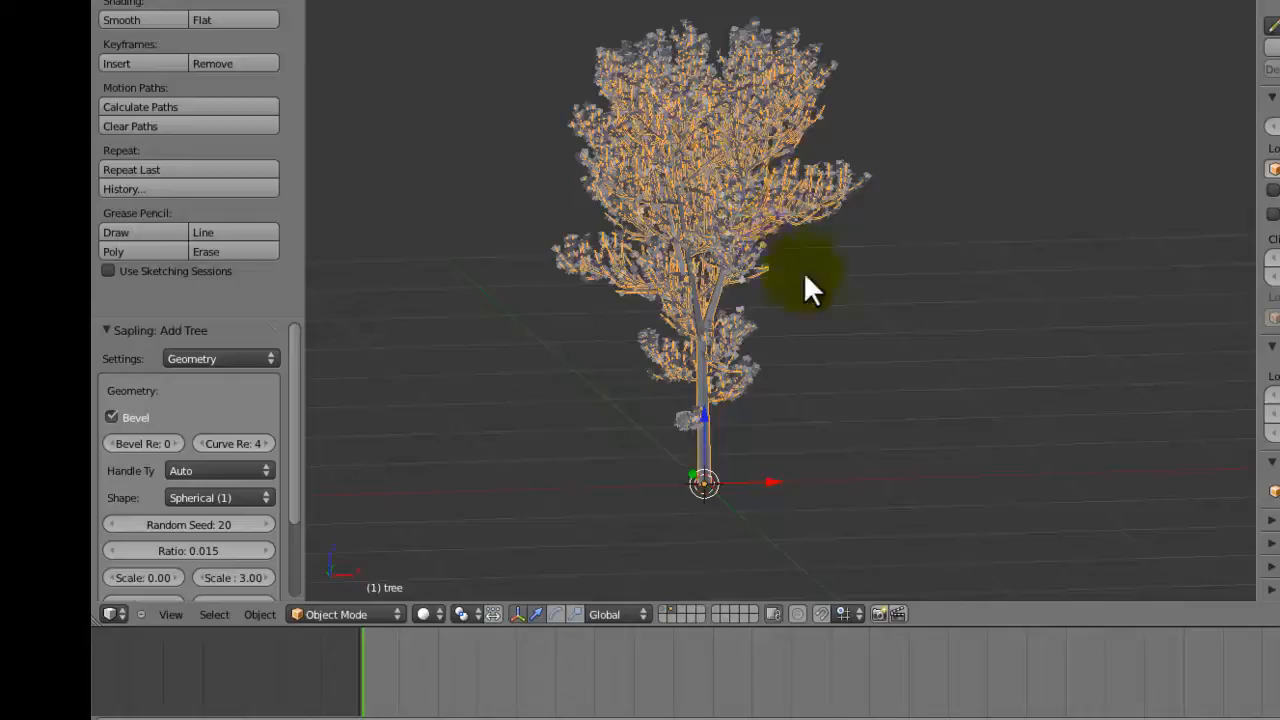
{"action": "key", "text": "alt+c"}
{"action": "left_click", "coordinate": [741, 192]}
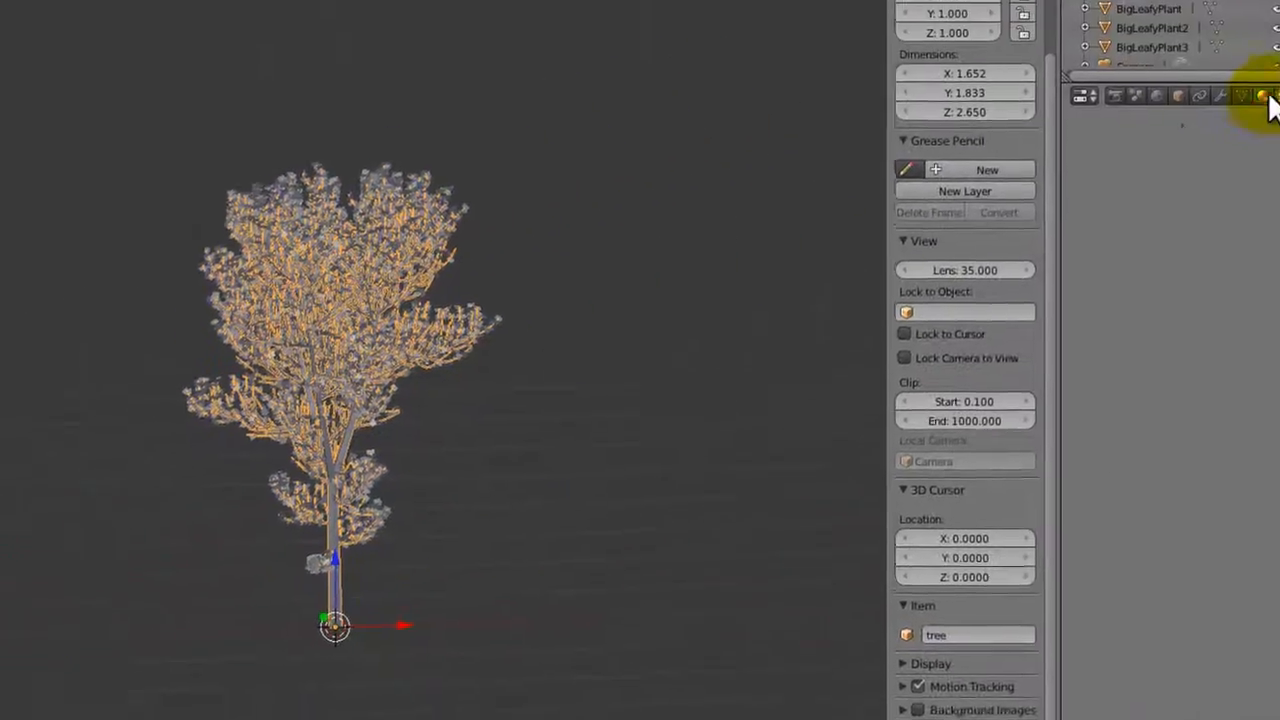
Step: Assign the existing Shrub_Trunk material to the tree's trunk and branch mesh
{"action": "left_click", "coordinate": [1265, 97]}
{"action": "left_click", "coordinate": [1030, 251]}
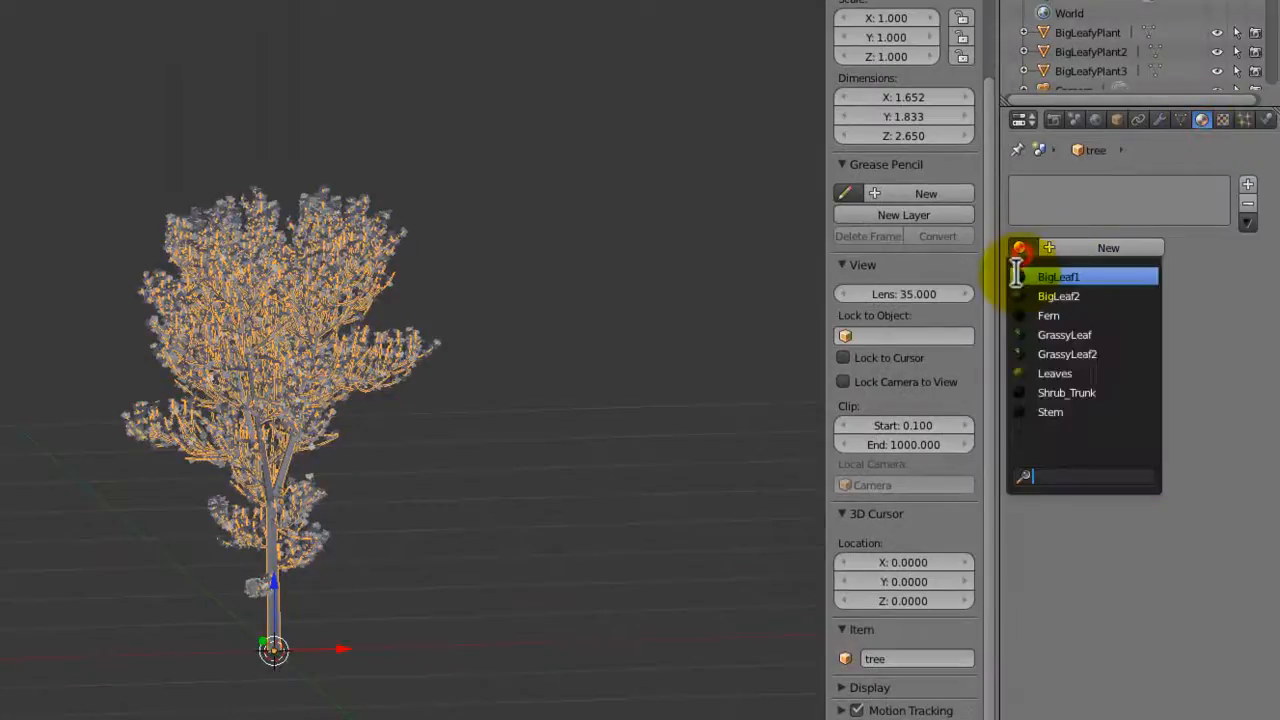
{"action": "left_click", "coordinate": [1082, 392]}
Step: Assign the existing Leaves material to the generated tree's leaves object
{"action": "right_click", "coordinate": [347, 268]}
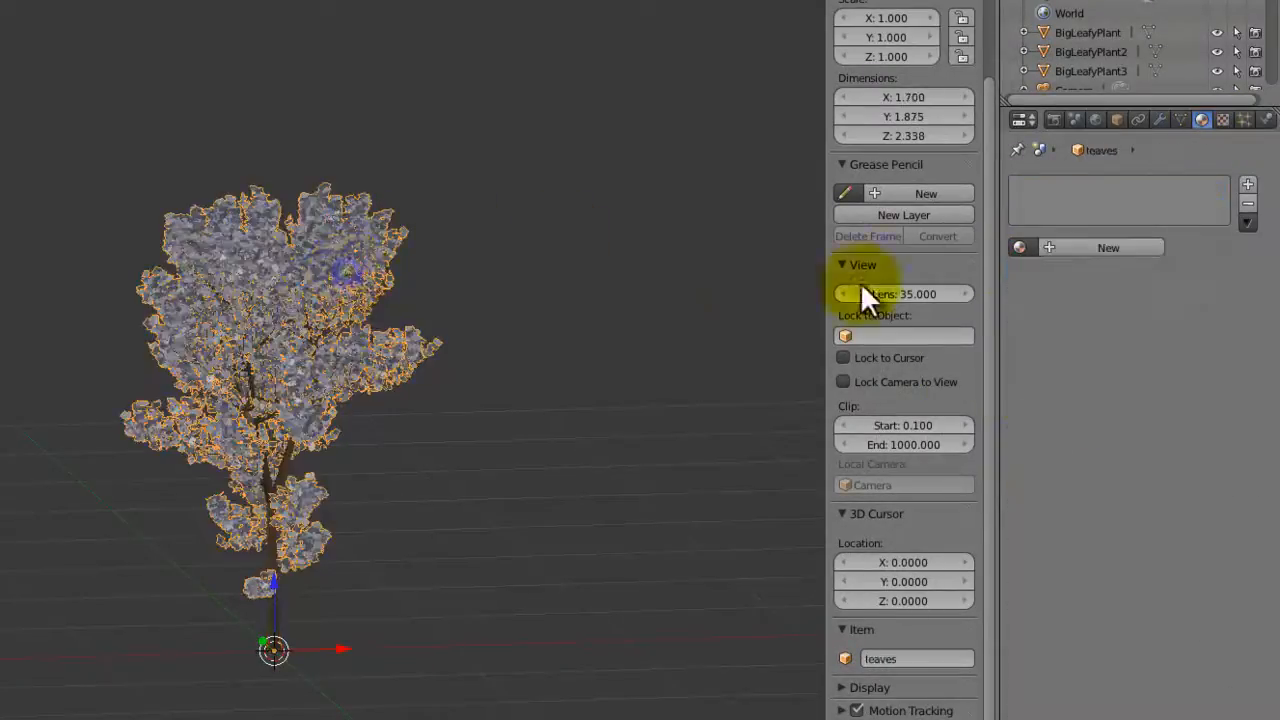
{"action": "left_click", "coordinate": [1015, 249]}
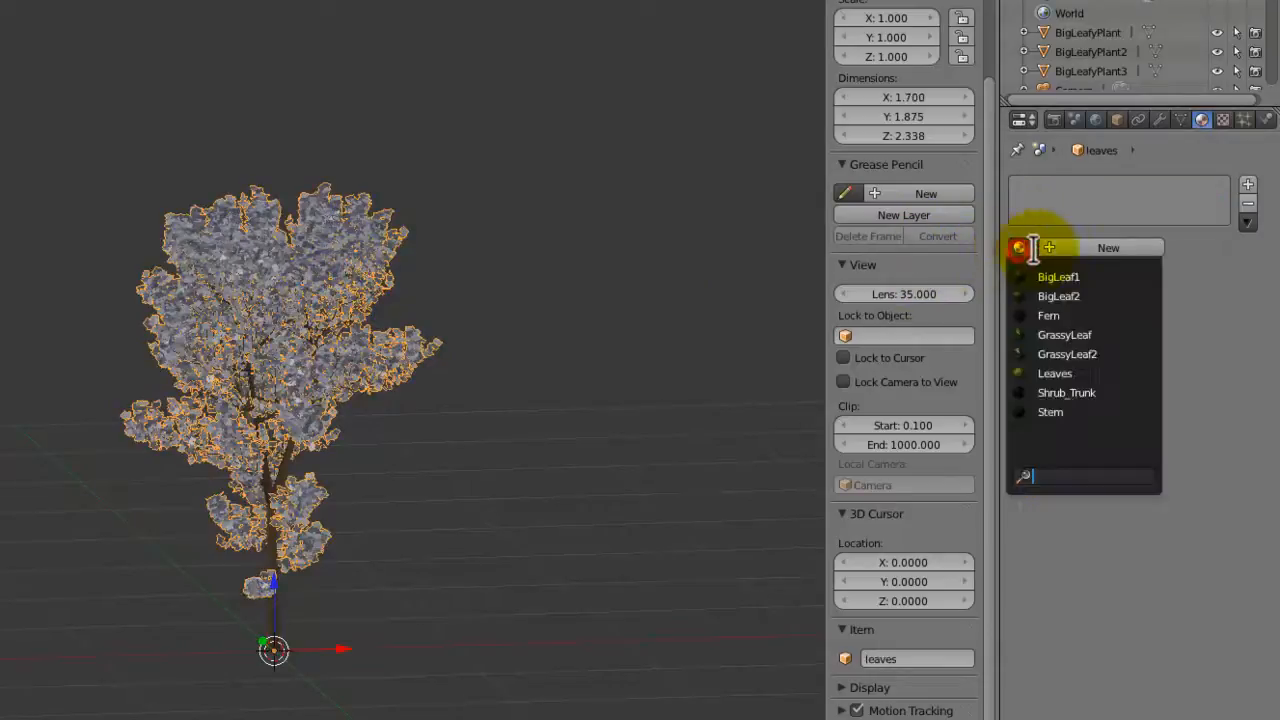
{"action": "left_click", "coordinate": [1108, 373]}
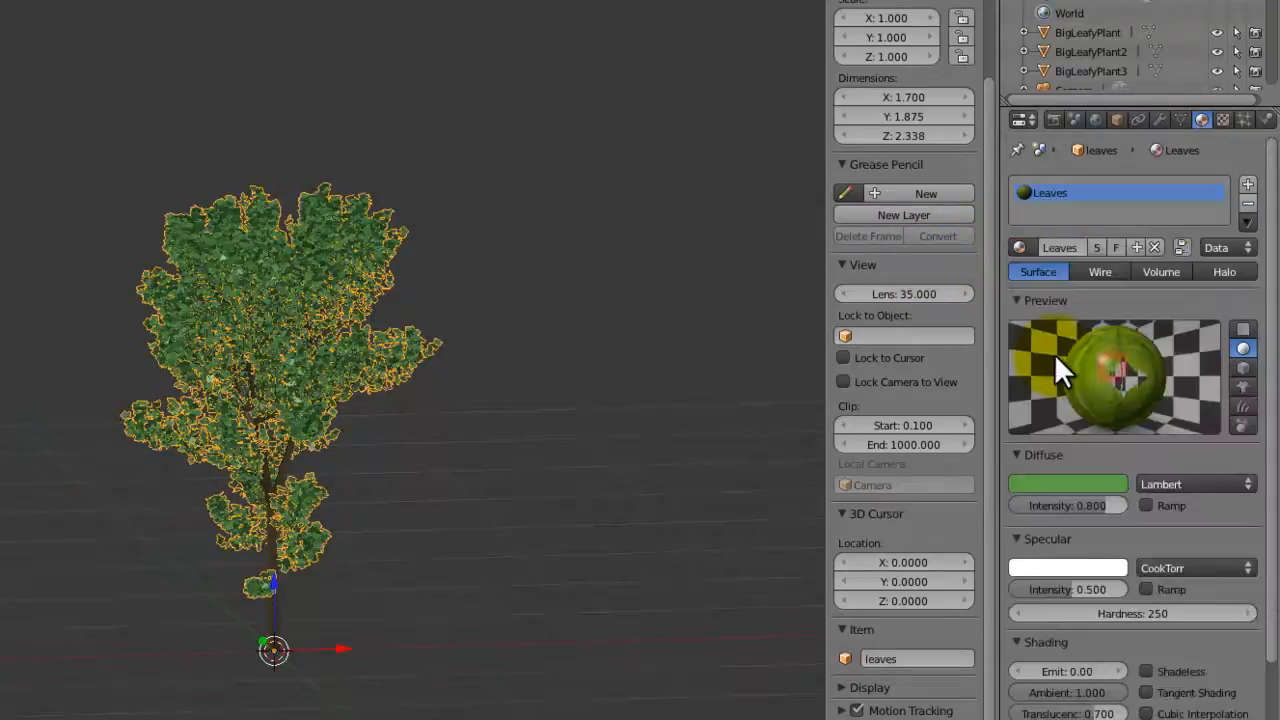
{"action": "left_click", "coordinate": [1022, 247]}
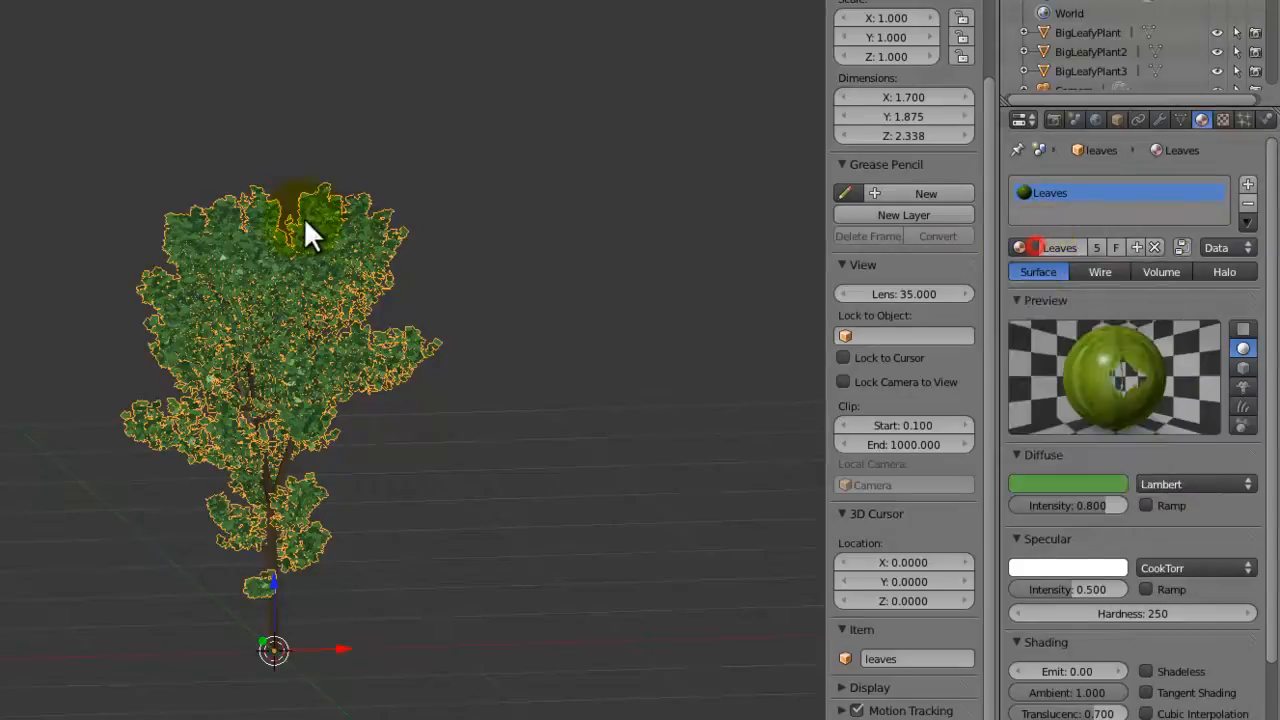
Step: Join the leaves to the trunk mesh as one object and rename it Shrub1
{"action": "middle_click_drag", "start_coordinate": [304, 217], "coordinate": [537, 404]}
{"action": "right_click", "coordinate": [416, 513], "text": "shift"}
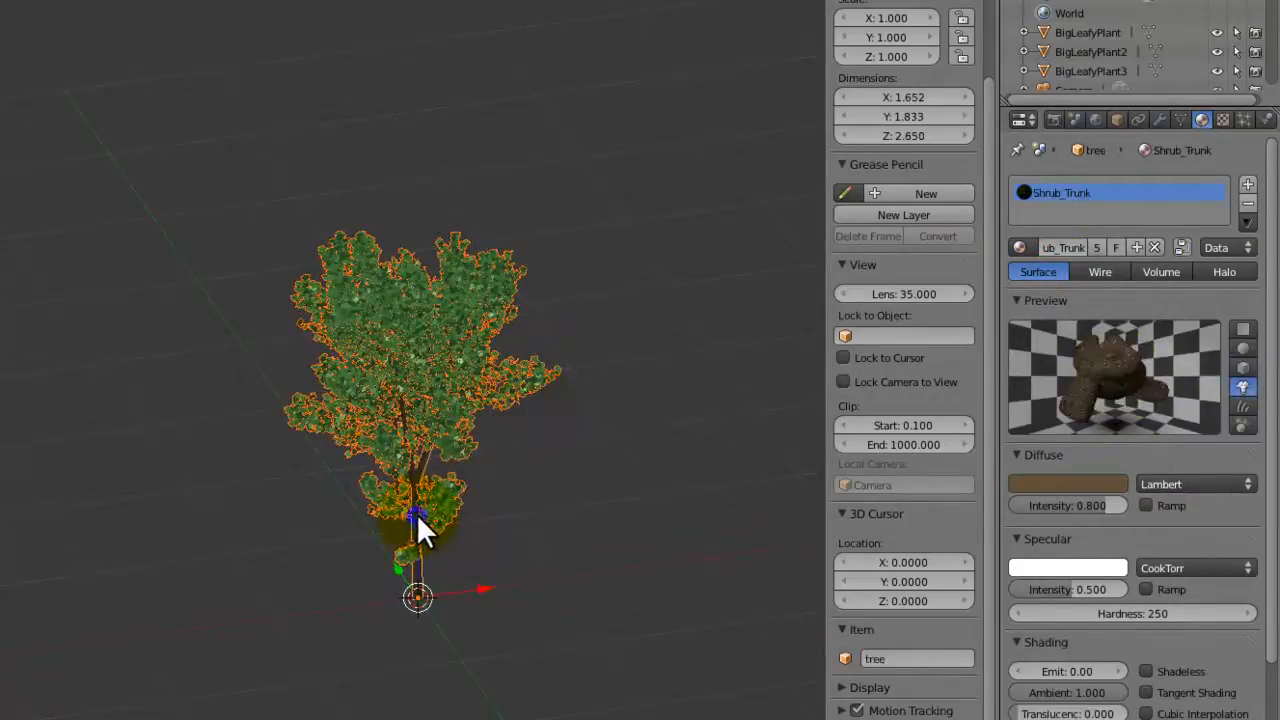
{"action": "key", "text": "ctrl+j"}
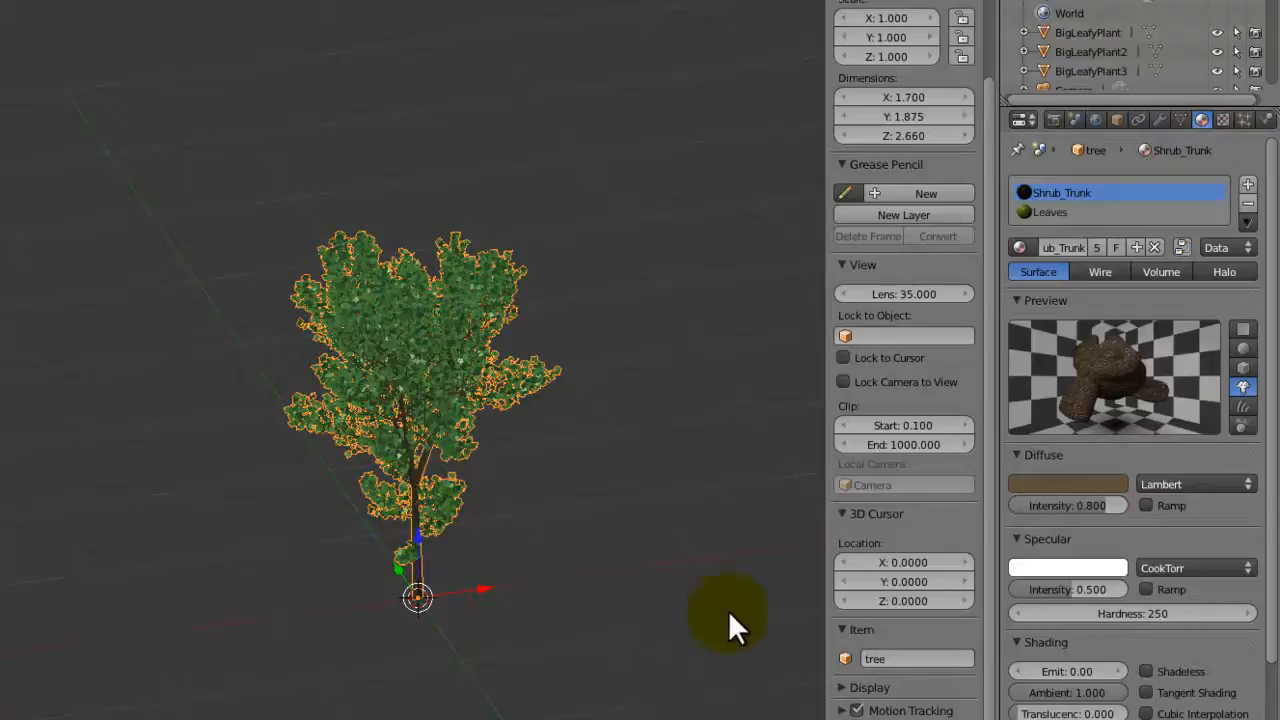
{"action": "left_click", "coordinate": [923, 656]}
{"action": "type", "text": "Shrub1"}
{"action": "key", "text": "Return"}
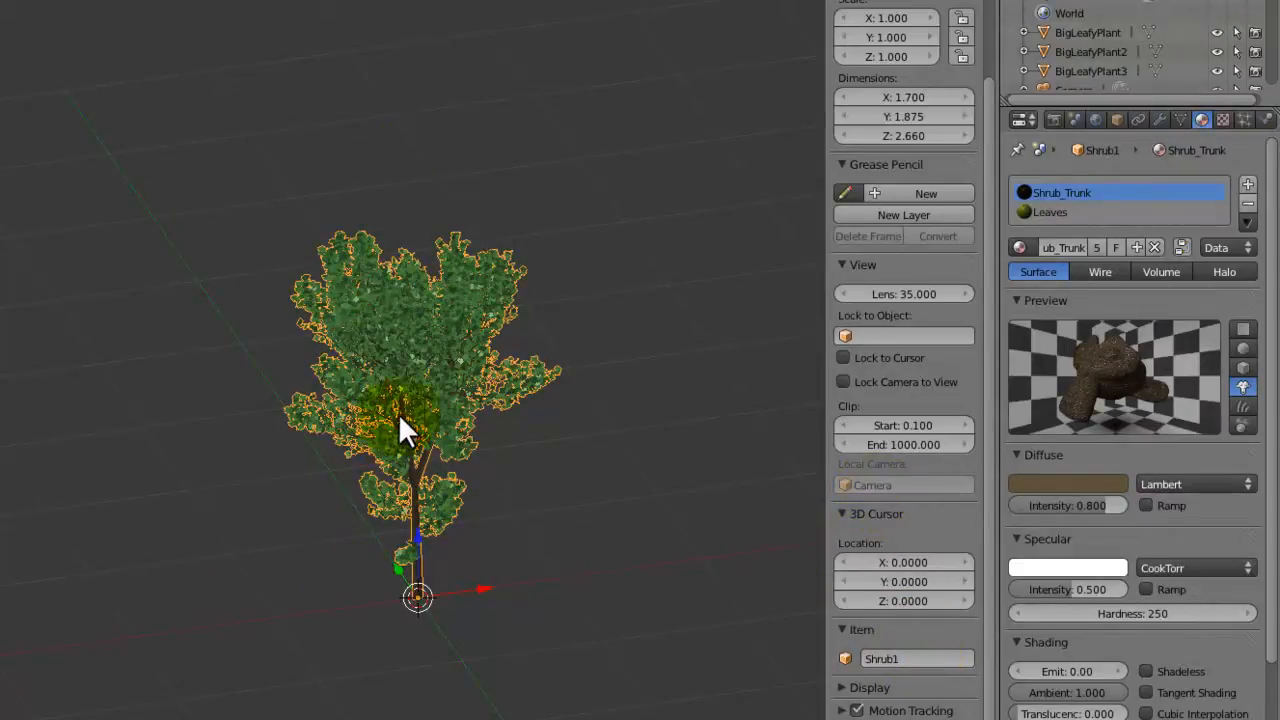
Step: Move Shrub1 to the first layer with the other plants and show that layer
{"action": "key", "text": "m"}
{"action": "left_click", "coordinate": [556, 444]}
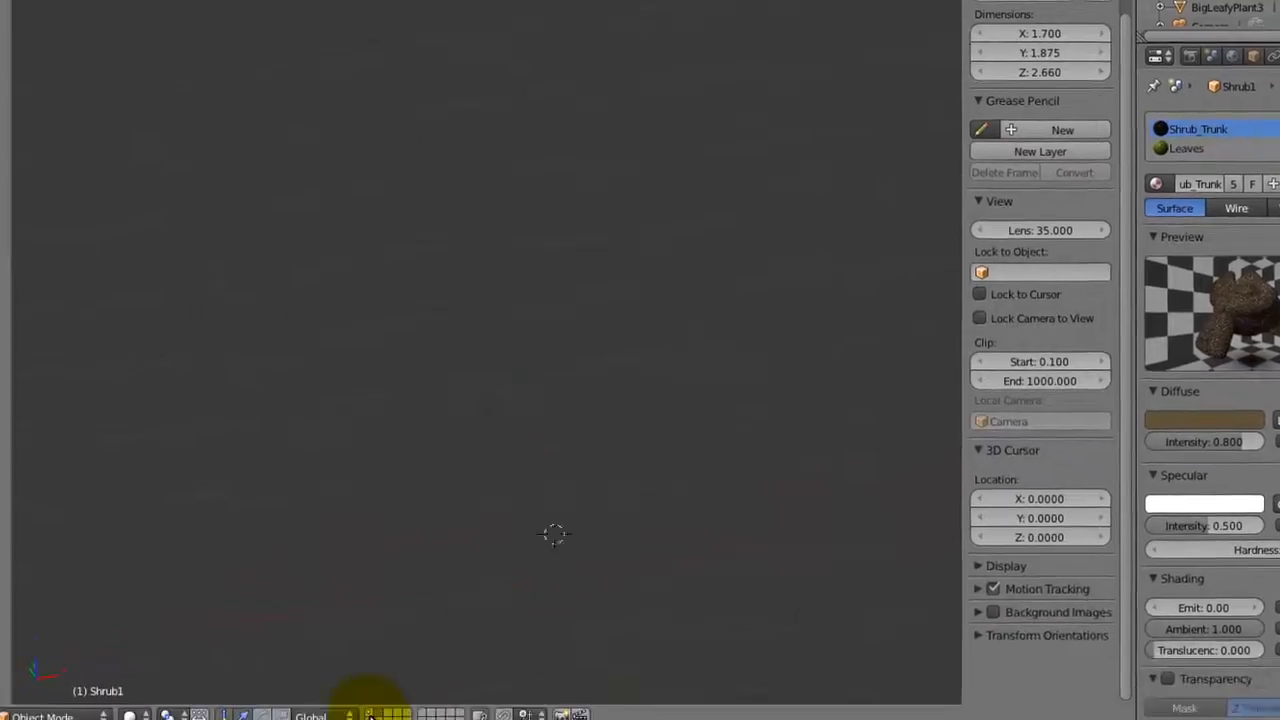
{"action": "left_click", "coordinate": [434, 691]}
Step: Move Shrub1 along the X axis to the left end of the shrub row, within the camera frame
{"action": "key", "text": "g"}
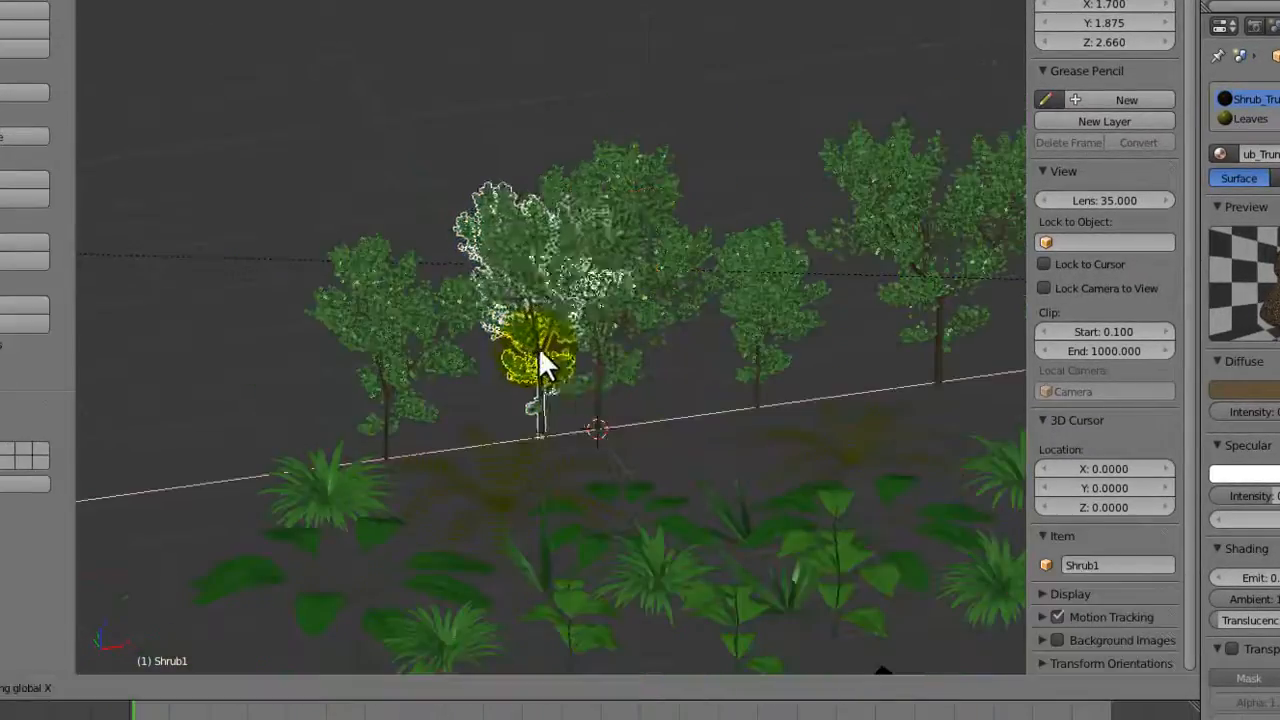
{"action": "left_click", "coordinate": [235, 425]}
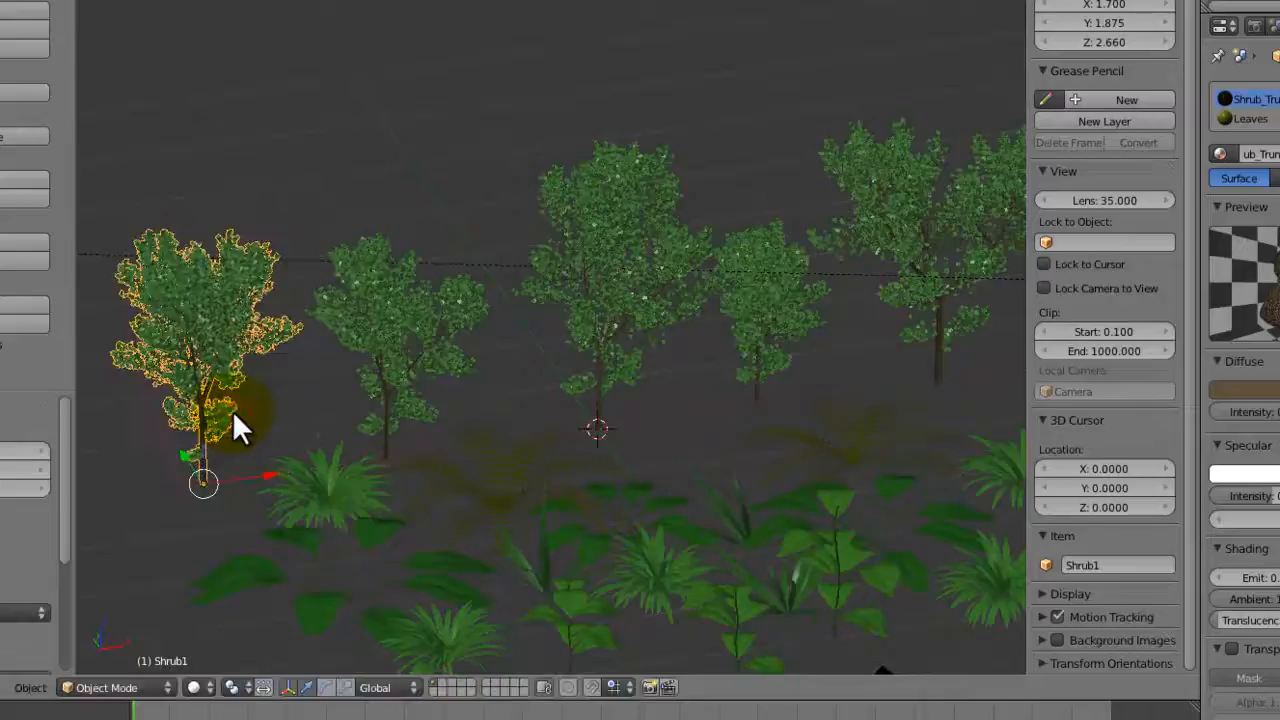
{"action": "key", "text": "KP_0"}
{"action": "key", "text": "g"}
{"action": "key", "text": "x"}
{"action": "left_click", "coordinate": [305, 314]}
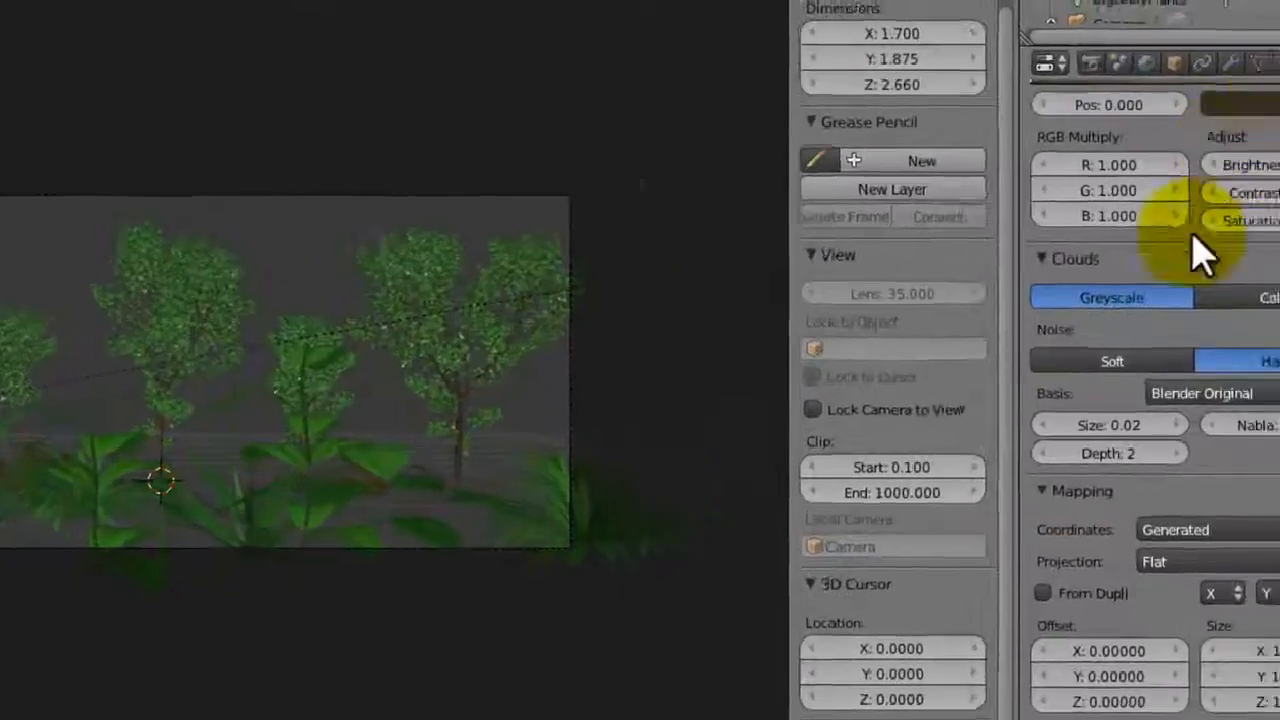
Step: Set the noise size of the shrub trunk's Clouds color texture to 0.01
{"action": "scroll", "coordinate": [1088, 495], "scroll_direction": "up", "scroll_amount": 5}
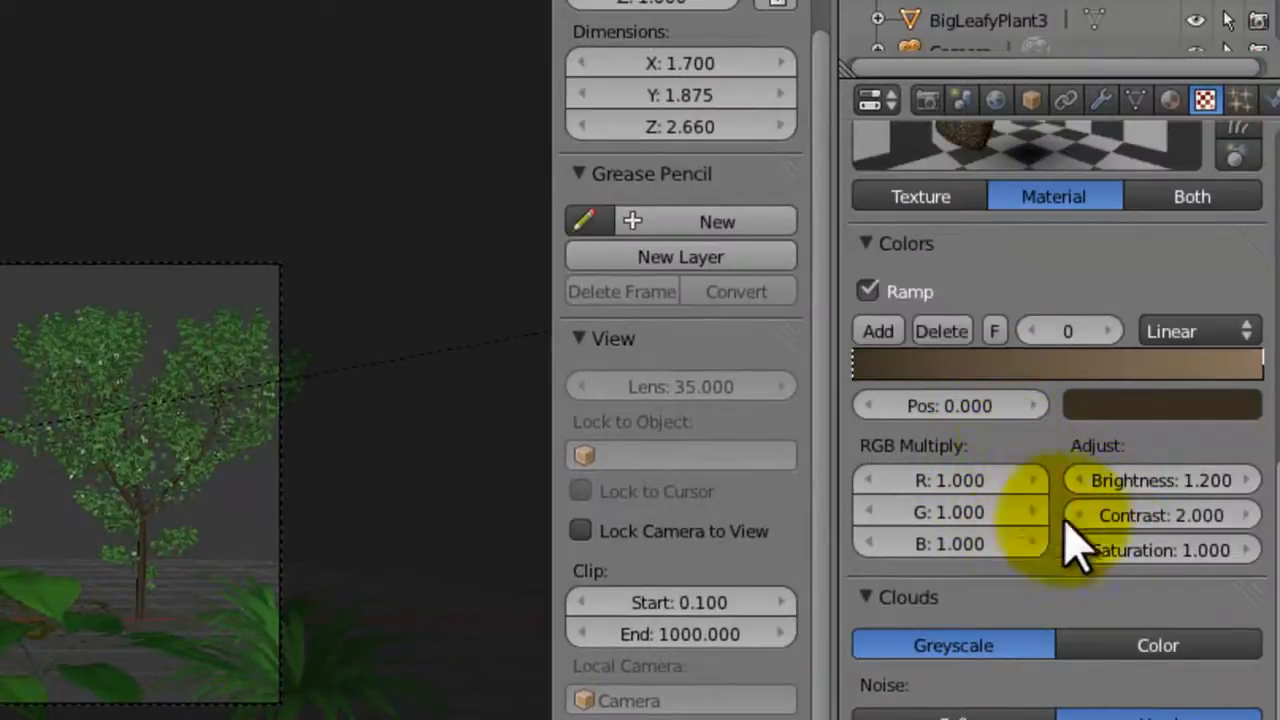
{"action": "scroll", "coordinate": [1151, 571], "scroll_direction": "up", "scroll_amount": 2}
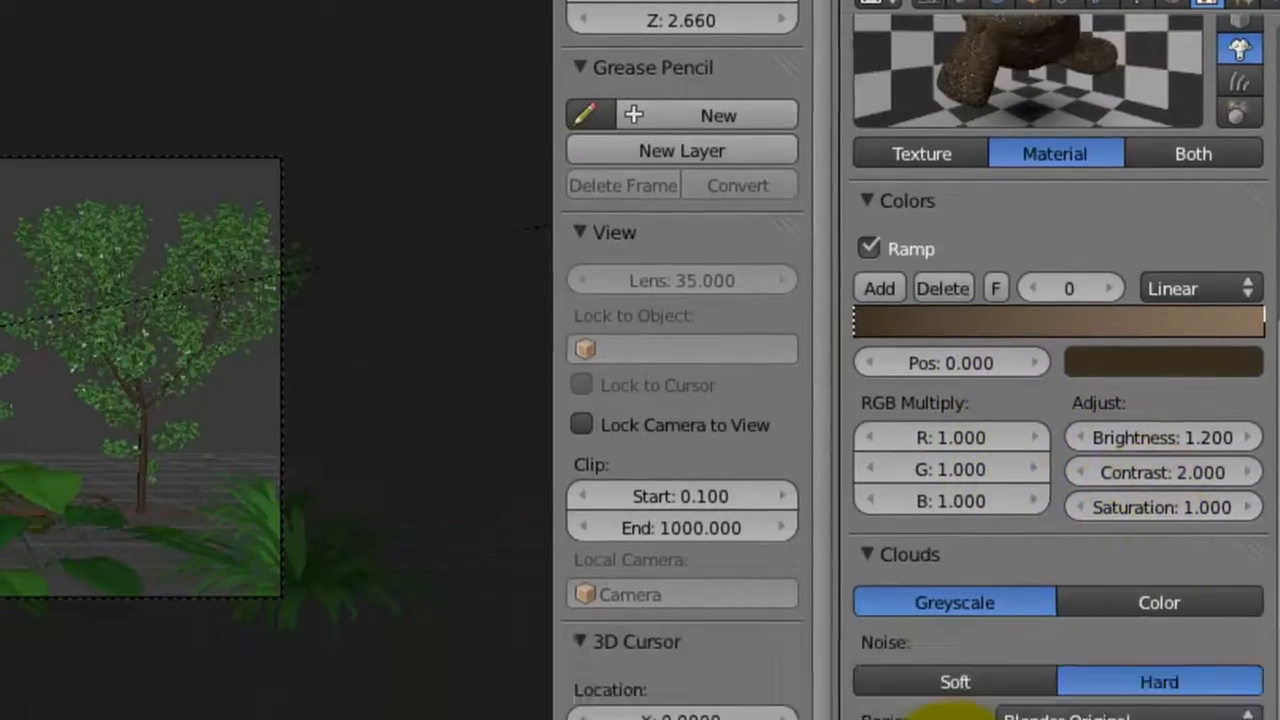
{"action": "left_click", "coordinate": [954, 323]}
{"action": "type", "text": "0.01"}
{"action": "key", "text": "Return"}
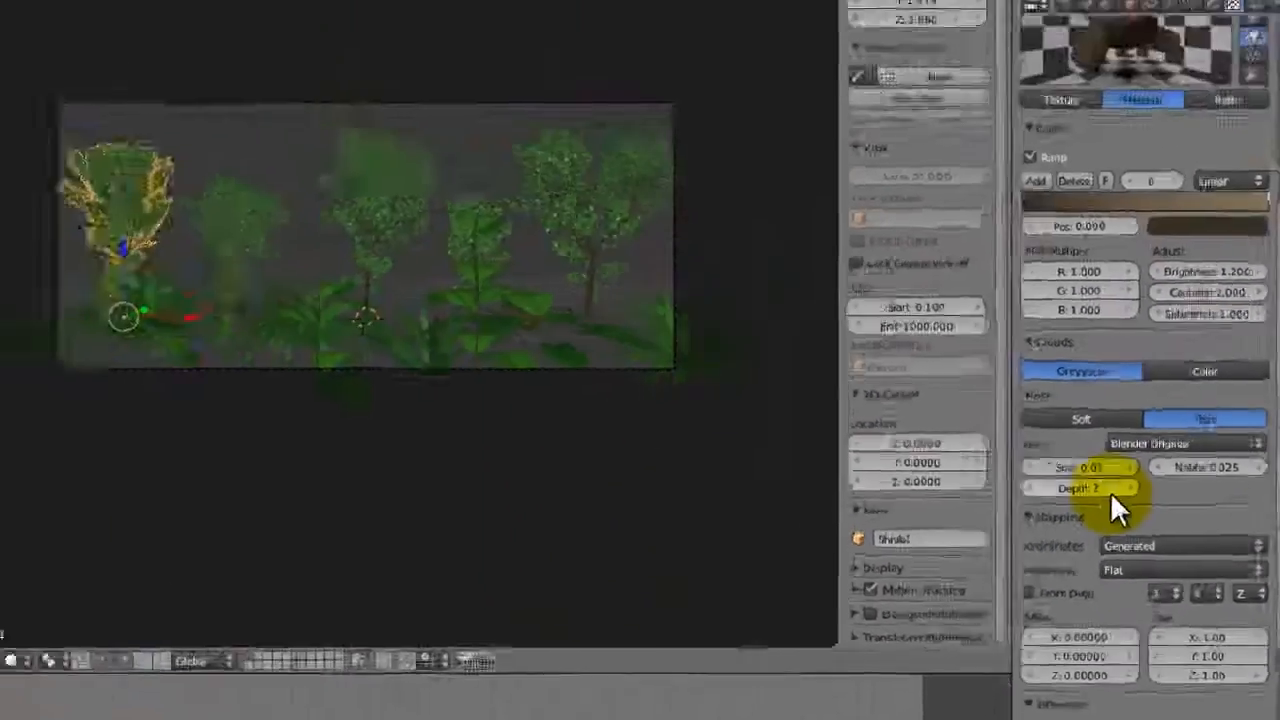
Step: Save the scene over the existing Part 8 blend file
{"action": "key", "text": "ctrl+s"}
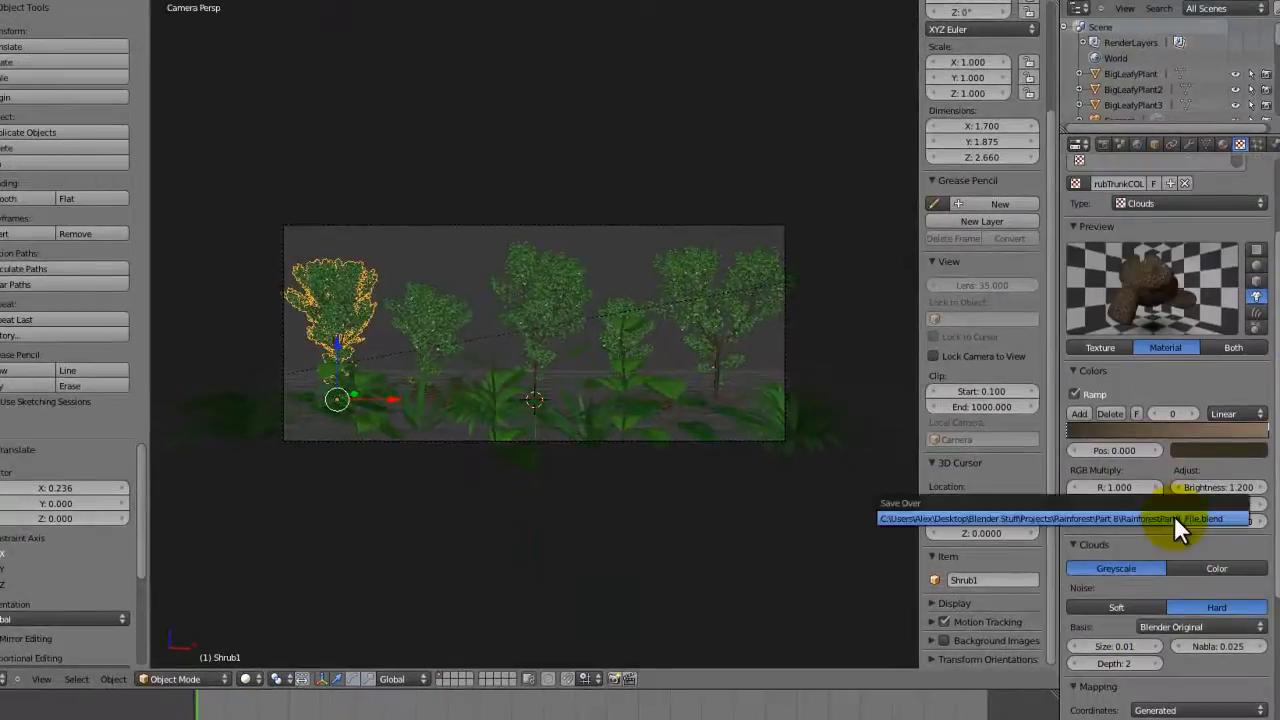
{"action": "left_click", "coordinate": [1174, 515]}
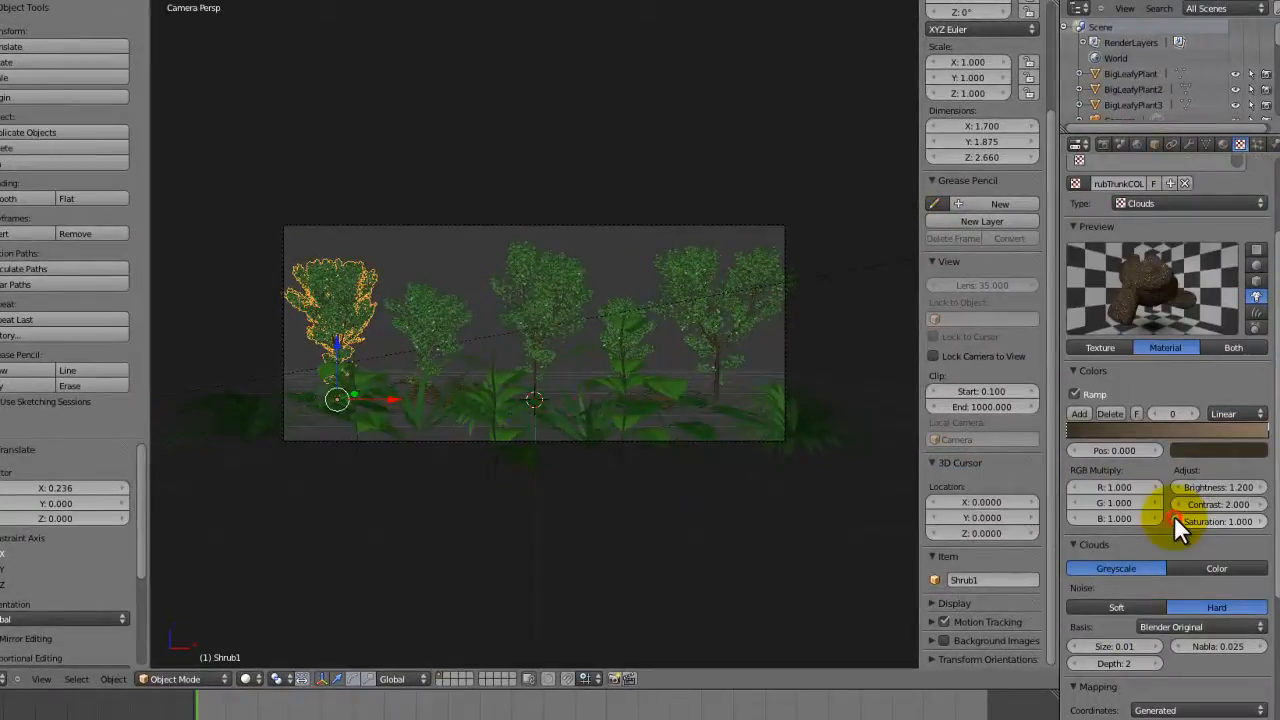
{"action": "scroll", "coordinate": [640, 351], "scroll_direction": "up", "scroll_amount": 4}
{"action": "key", "text": "ctrl+s"}
{"action": "left_click", "coordinate": [634, 338]}
Step: Select all five shrubs from the top view, move them to the second layer, and show that layer
{"action": "middle_click_drag", "start_coordinate": [697, 373], "coordinate": [607, 397]}
{"action": "key", "text": "KP_7"}
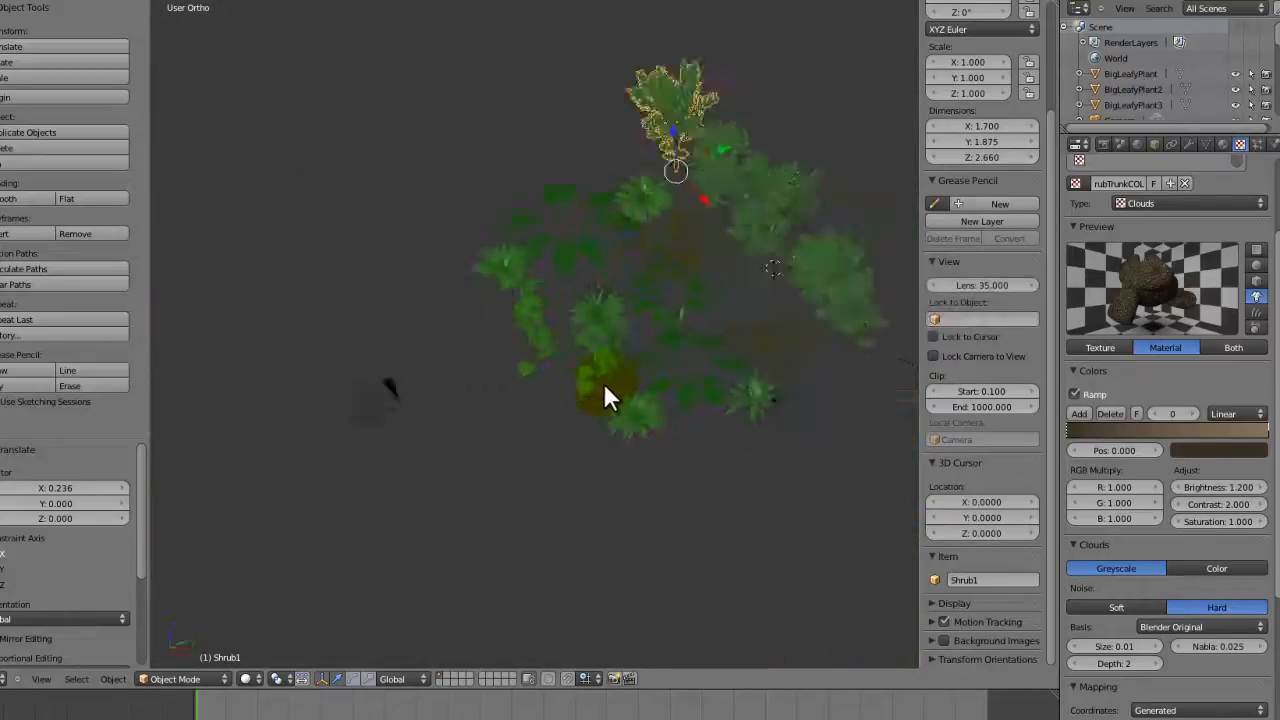
{"action": "right_click", "coordinate": [444, 48], "text": "shift"}
{"action": "right_click", "coordinate": [531, 45], "text": "shift"}
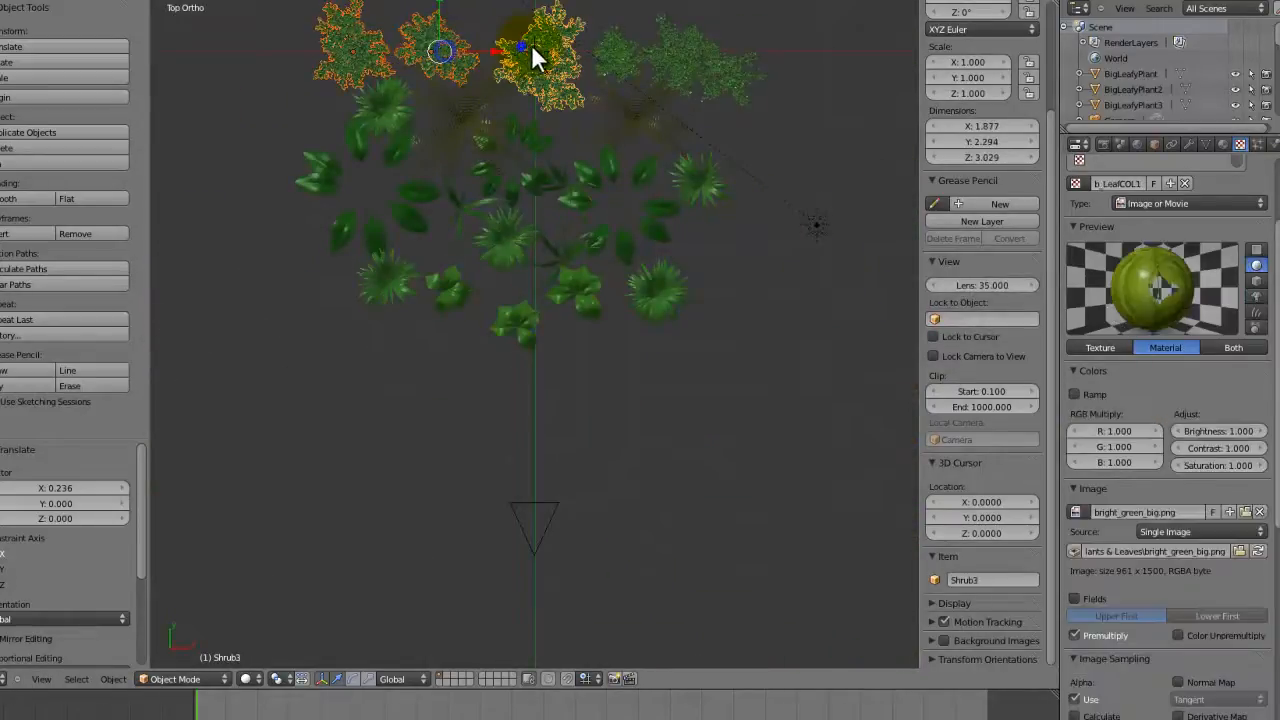
{"action": "right_click", "coordinate": [655, 47], "text": "shift"}
{"action": "right_click", "coordinate": [710, 50], "text": "shift"}
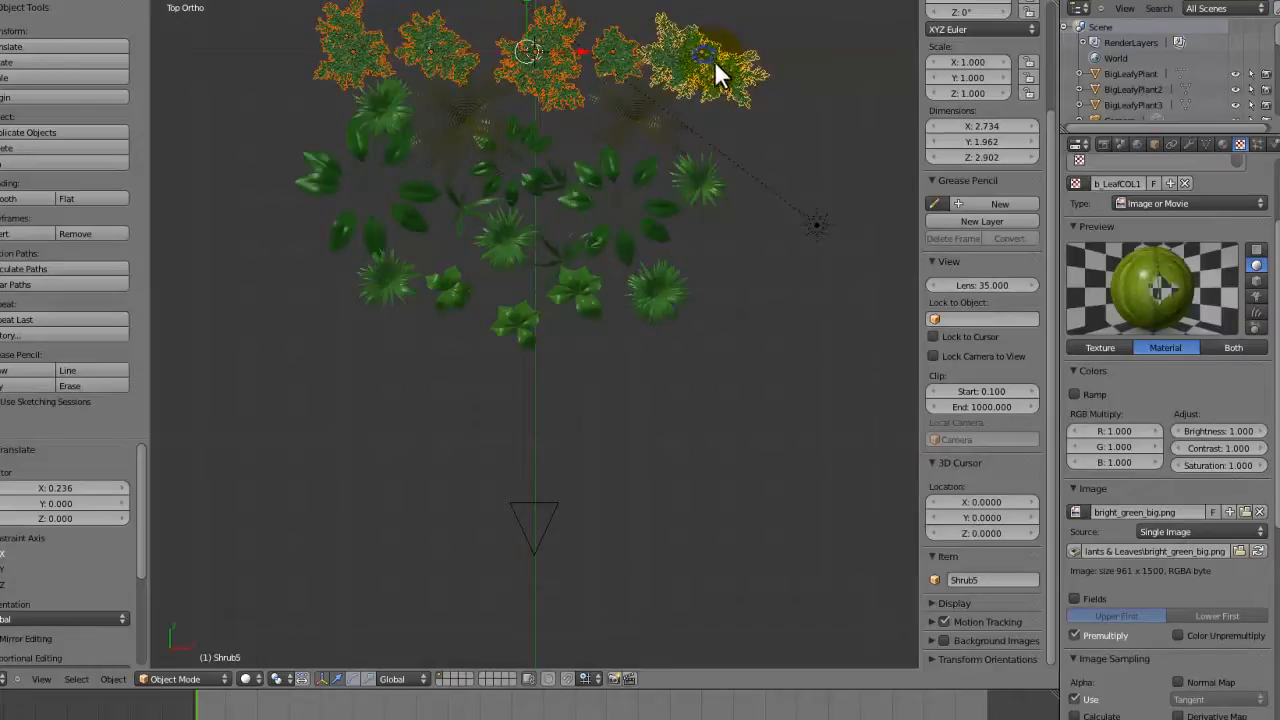
{"action": "key", "text": "m"}
{"action": "left_click", "coordinate": [853, 92]}
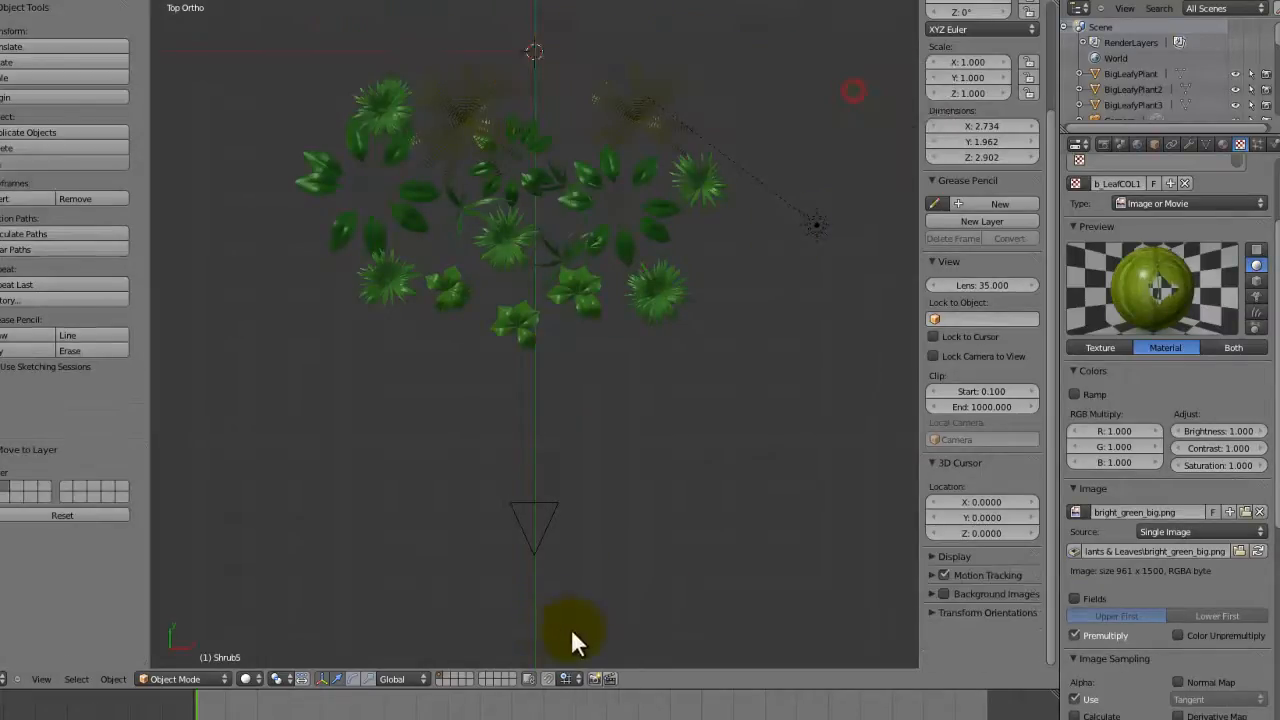
{"action": "left_click", "coordinate": [445, 678]}
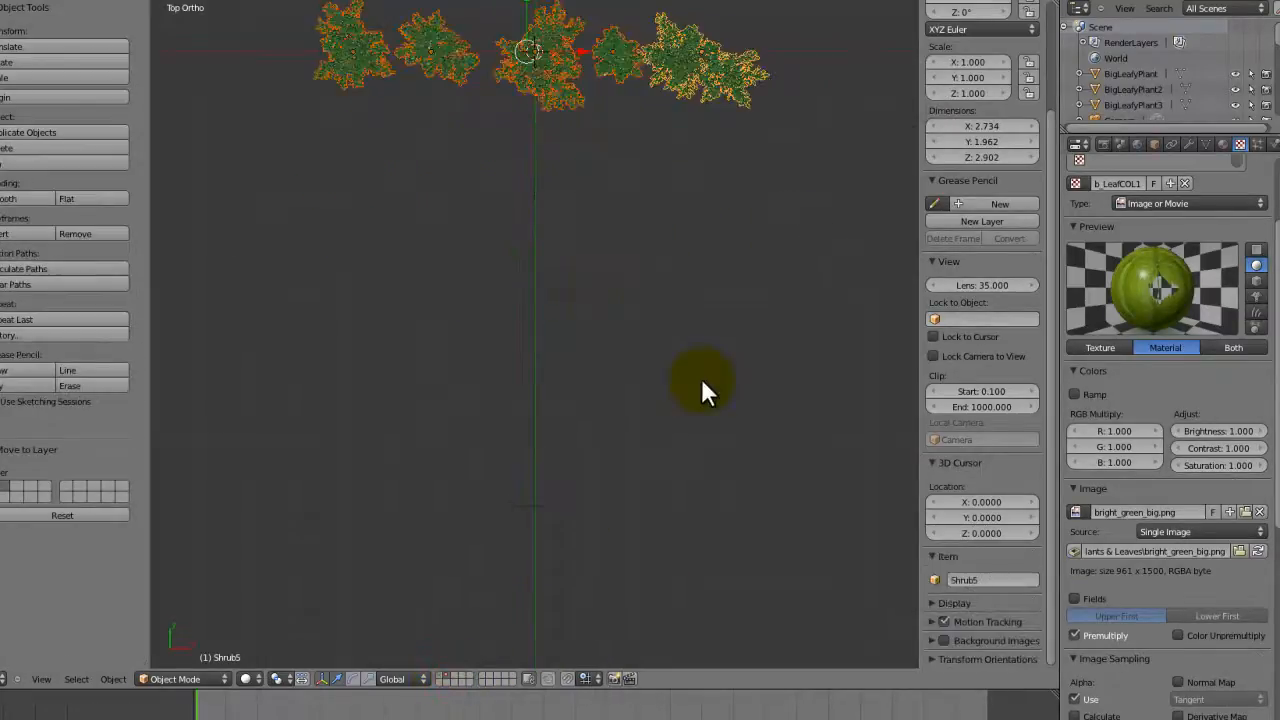
Step: Move the camera and lamp from the first layer to the second layer and show them with the shrubs
{"action": "key", "text": "KP_0"}
{"action": "scroll", "coordinate": [655, 497], "scroll_direction": "down", "scroll_amount": 3}
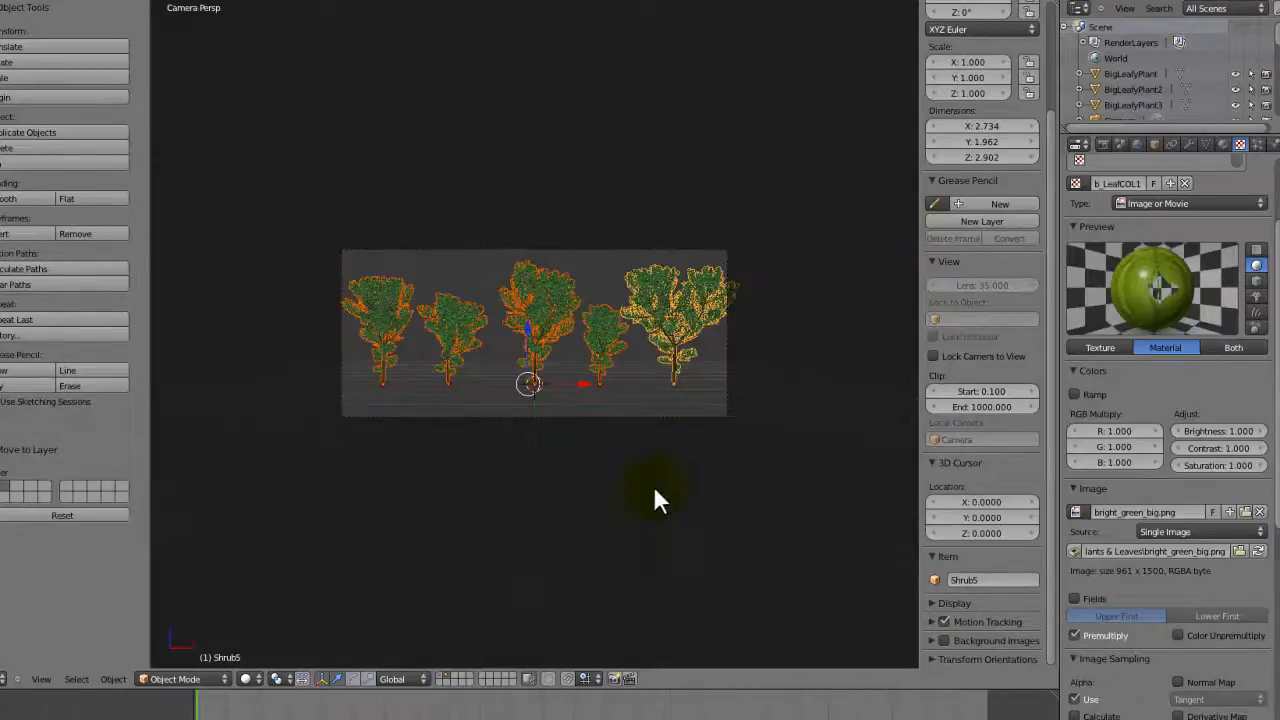
{"action": "middle_click_drag", "start_coordinate": [585, 340], "coordinate": [535, 420]}
{"action": "scroll", "coordinate": [535, 430], "scroll_direction": "down", "scroll_amount": 2}
{"action": "left_click", "coordinate": [438, 676]}
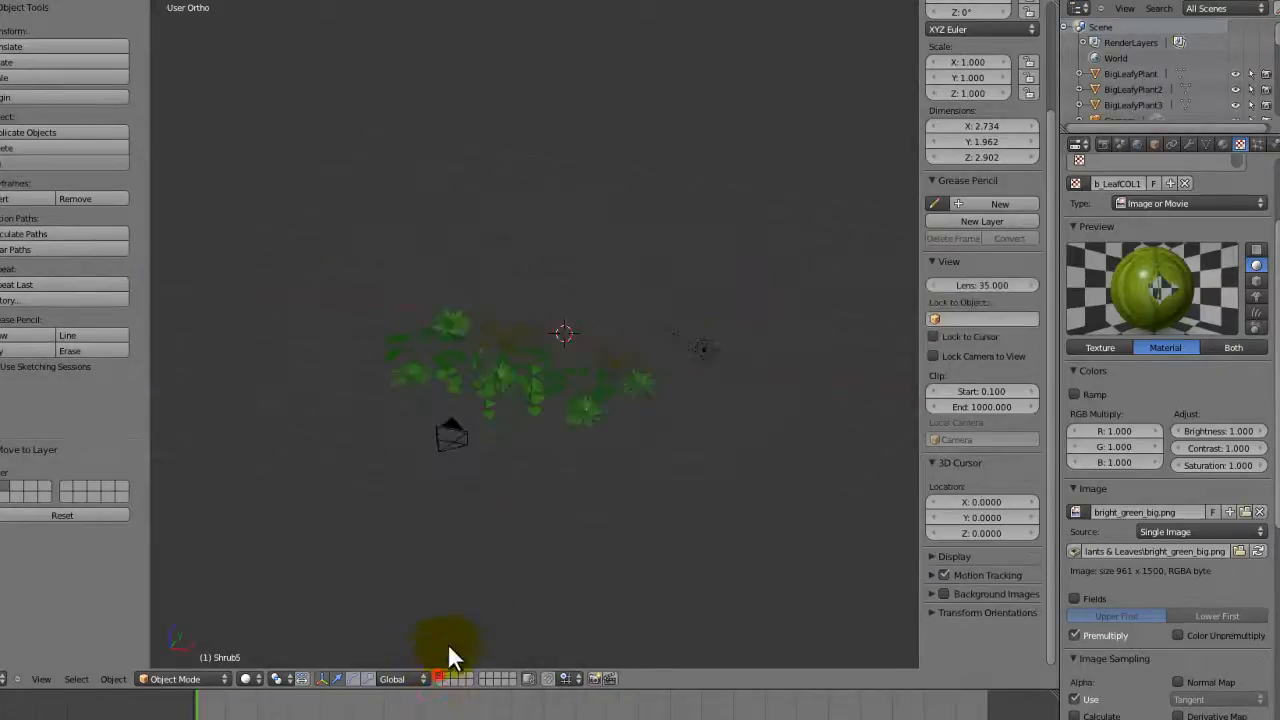
{"action": "right_click", "coordinate": [432, 446]}
{"action": "right_click", "coordinate": [700, 352], "text": "shift"}
{"action": "key", "text": "m"}
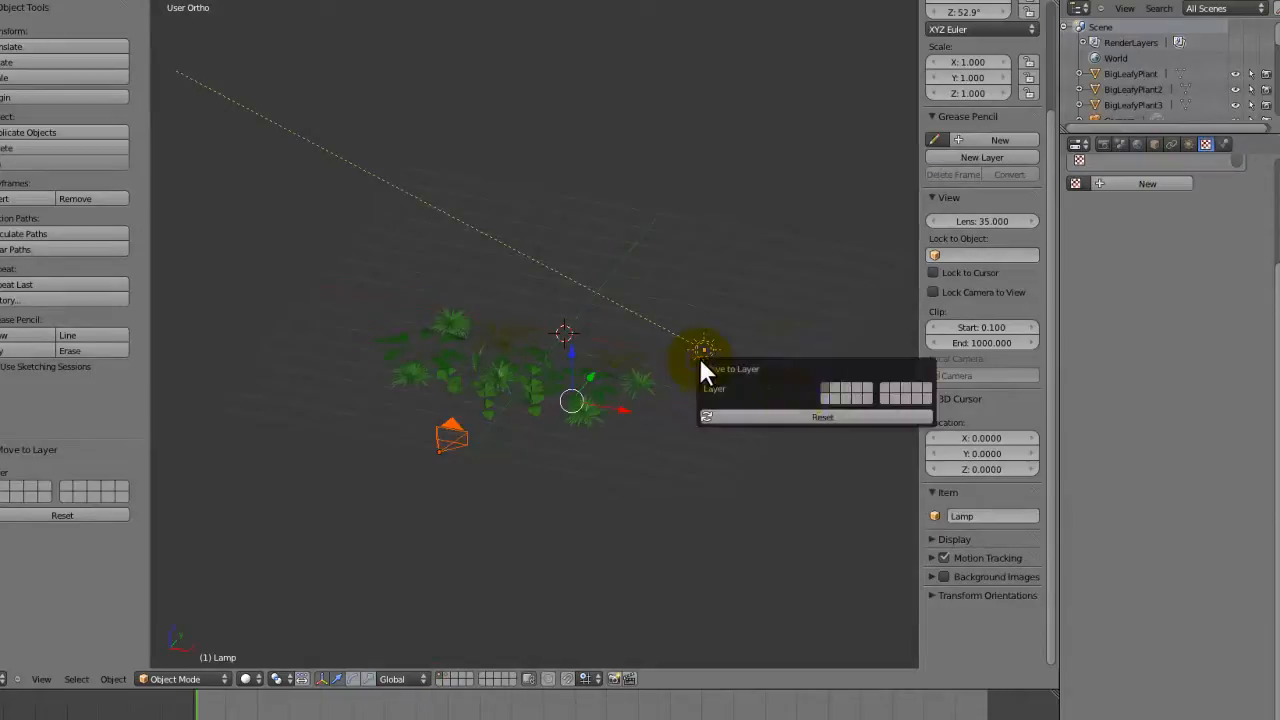
{"action": "left_click", "coordinate": [831, 393]}
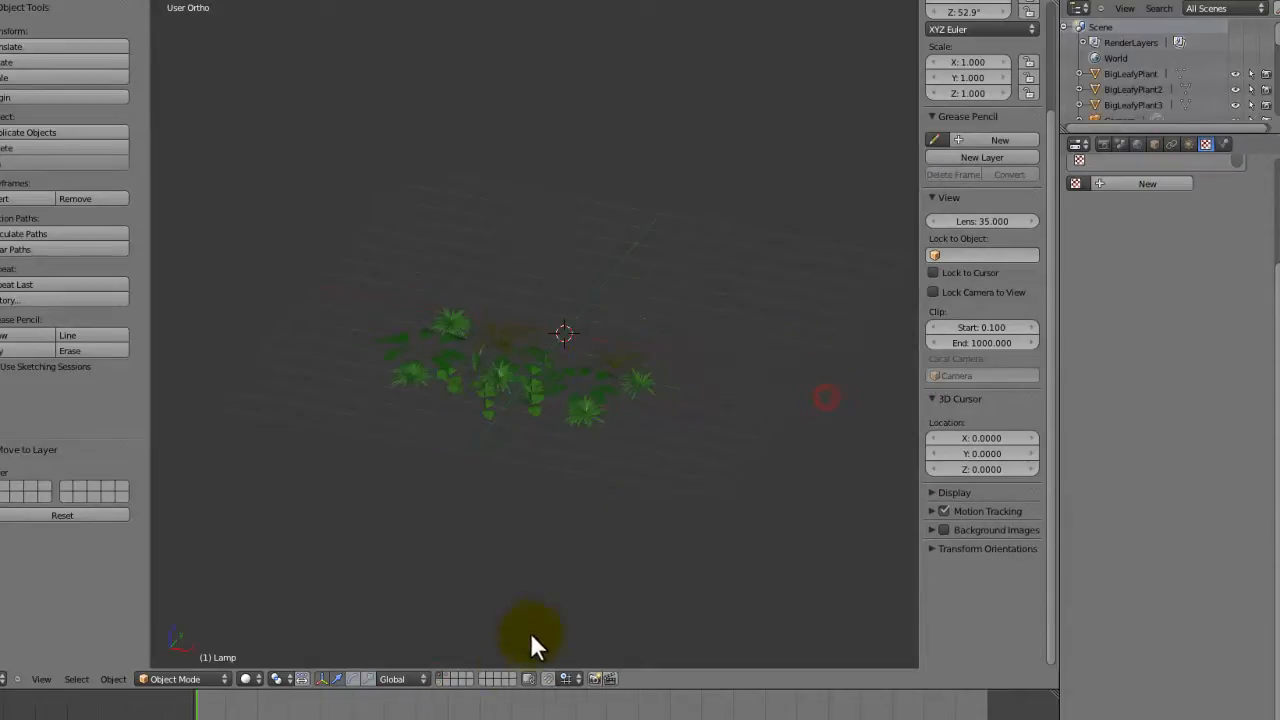
{"action": "left_click", "coordinate": [447, 678]}
{"action": "left_click", "coordinate": [448, 678], "text": "shift"}
Step: Save over the existing blend file and render the five shrubs through the camera
{"action": "key", "text": "ctrl+s"}
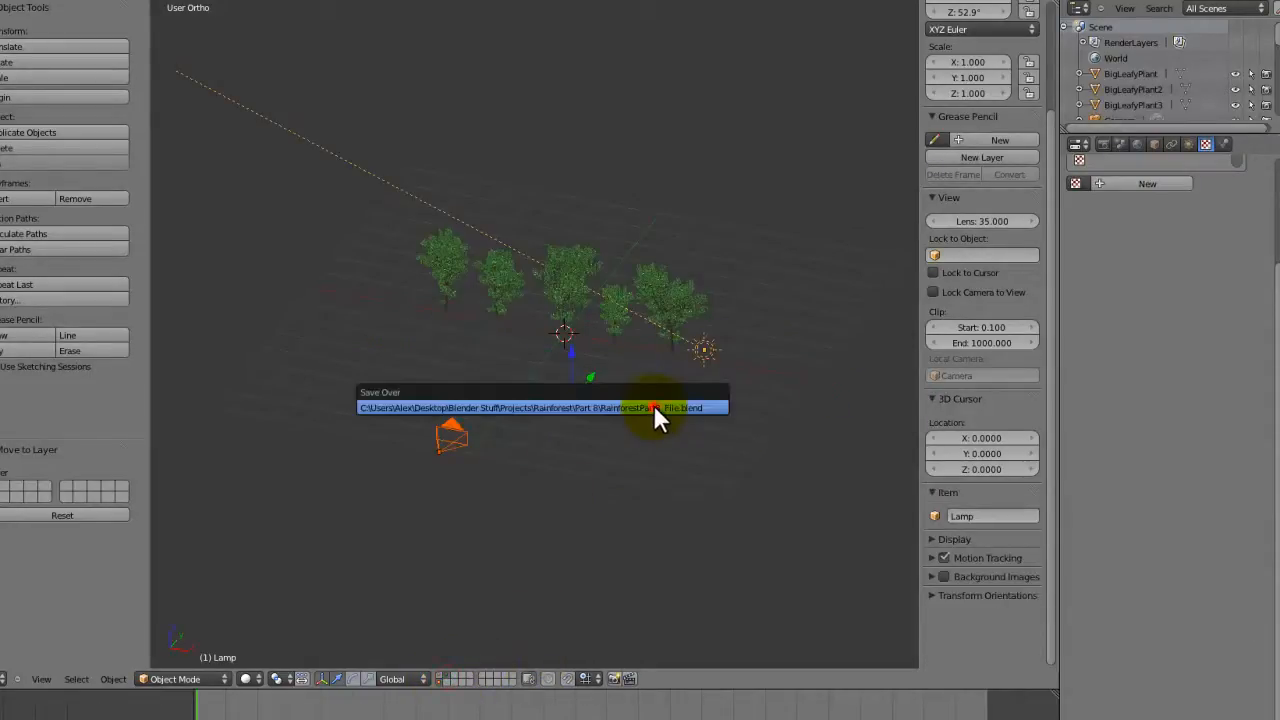
{"action": "left_click", "coordinate": [653, 405]}
{"action": "key", "text": "KP_0"}
{"action": "key", "text": "ctrl+s"}
{"action": "left_click", "coordinate": [653, 405]}
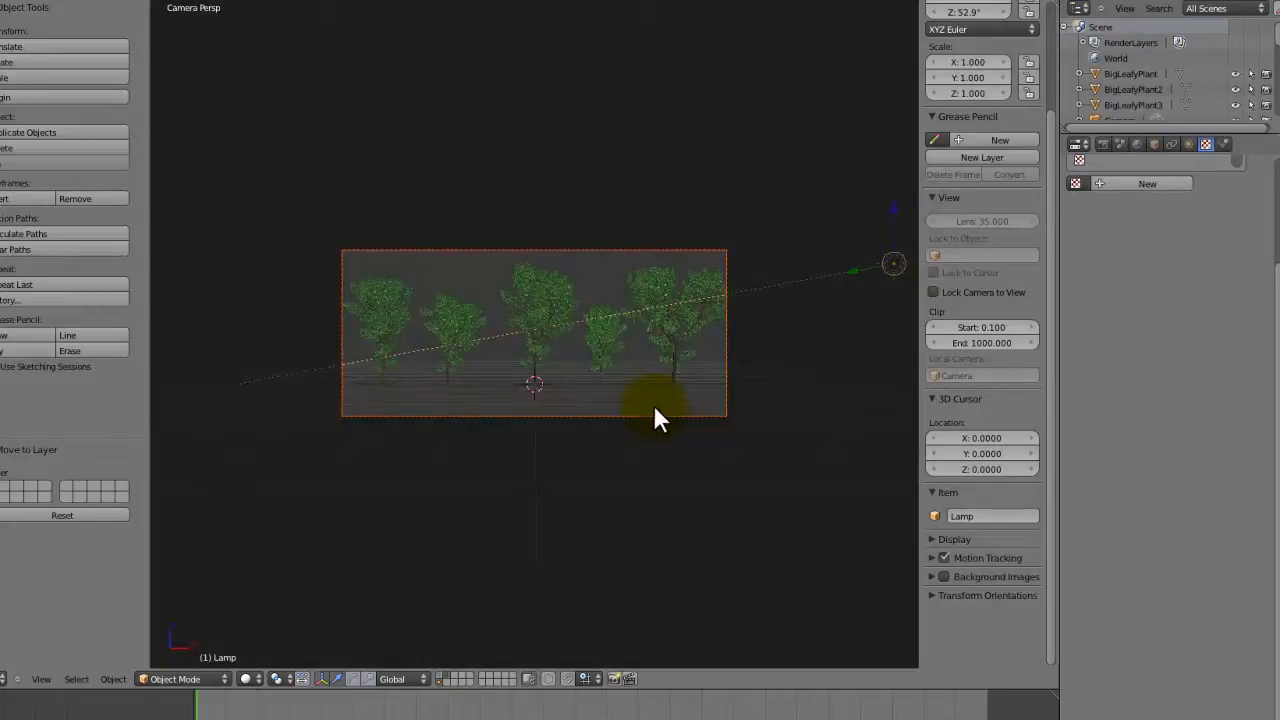
{"action": "key", "text": "F12"}
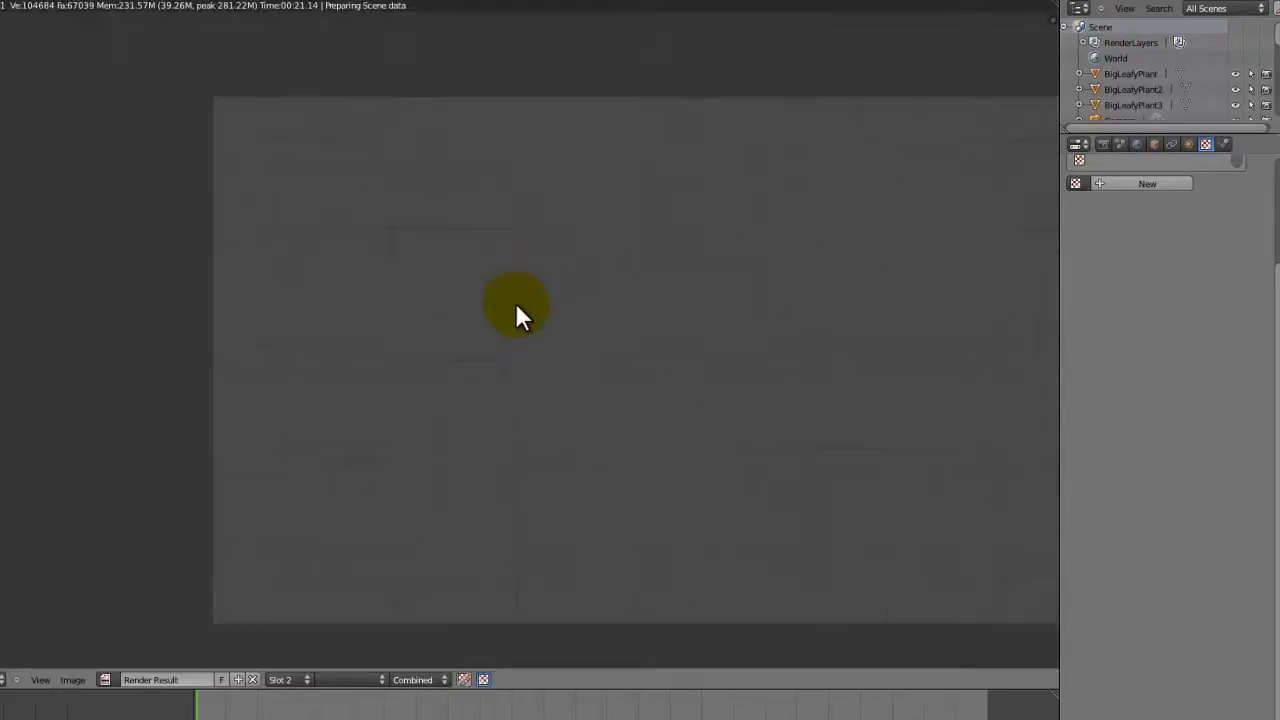
Step: Examine the foliage and trunk textures of all the shrubs in the render
{"action": "middle_click_drag", "start_coordinate": [545, 303], "coordinate": [338, 290]}
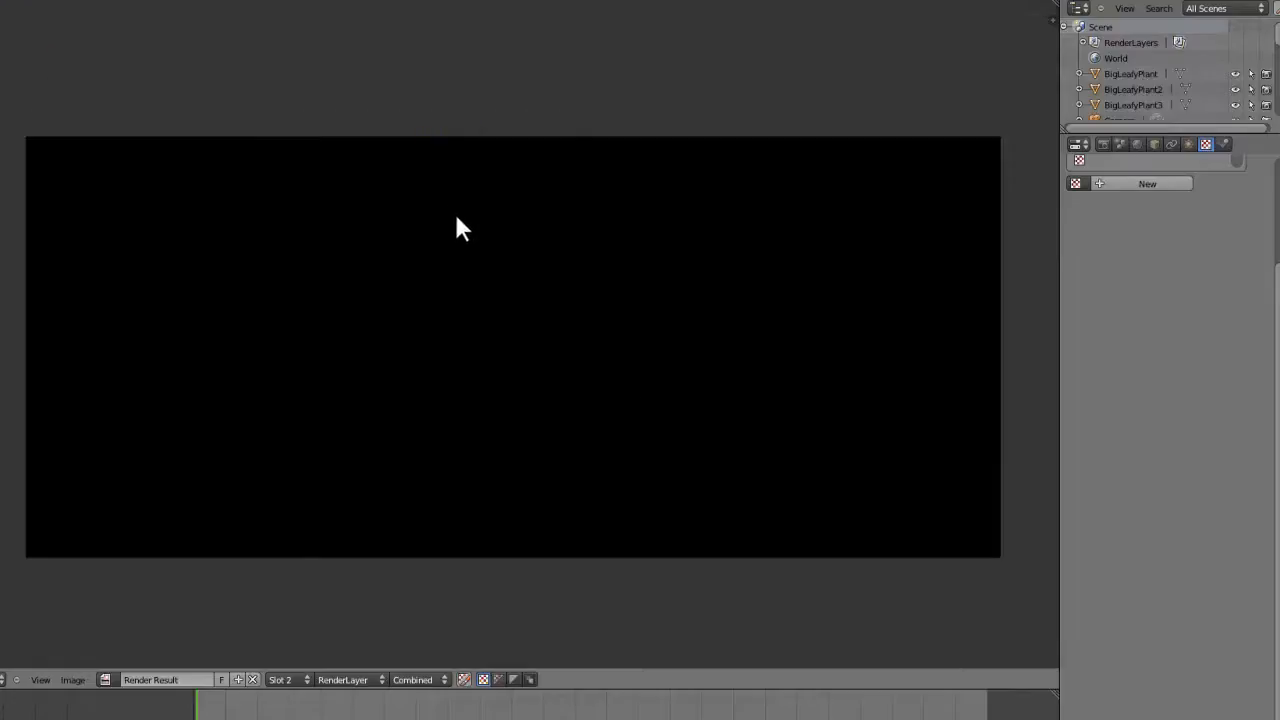
{"action": "scroll", "coordinate": [603, 345], "scroll_direction": "up", "scroll_amount": 1}
{"action": "scroll", "coordinate": [634, 277], "scroll_direction": "up", "scroll_amount": 5}
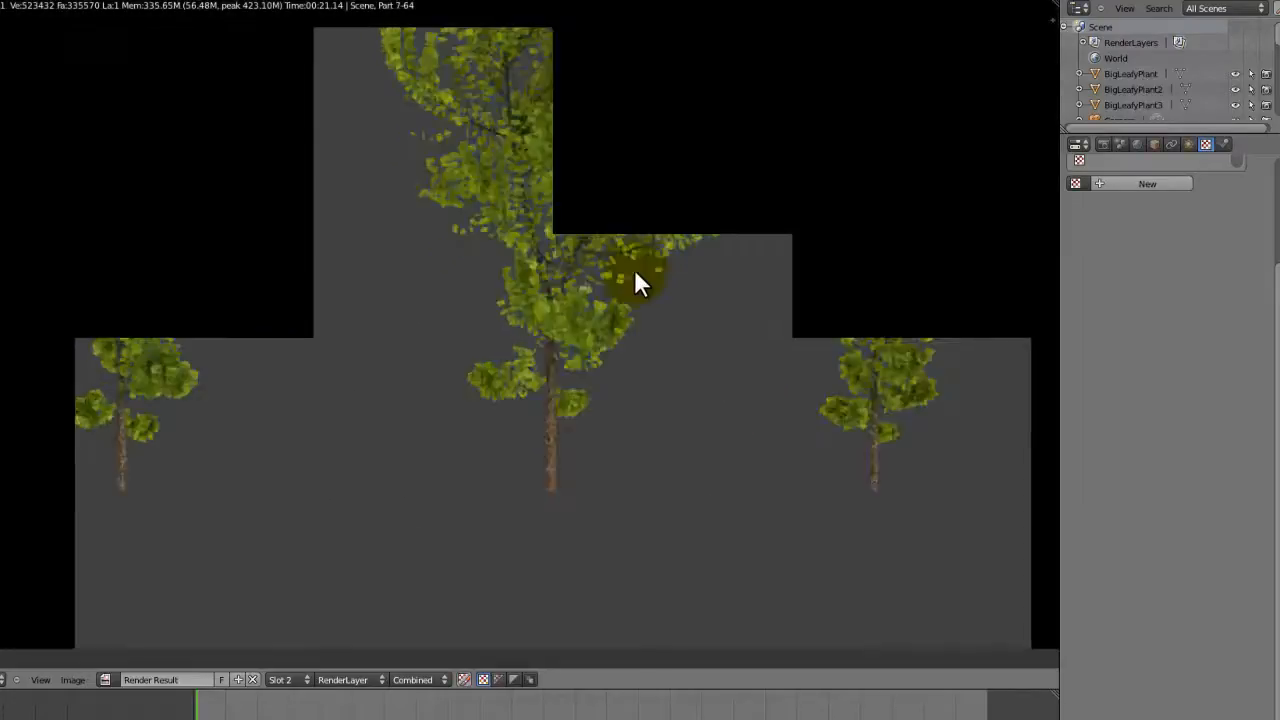
{"action": "middle_click_drag", "start_coordinate": [634, 323], "coordinate": [672, 232]}
{"action": "scroll", "coordinate": [228, 264], "scroll_direction": "down", "scroll_amount": 1}
{"action": "scroll", "coordinate": [670, 240], "scroll_direction": "down", "scroll_amount": 2}
{"action": "middle_click_drag", "start_coordinate": [651, 339], "coordinate": [408, 380]}
{"action": "middle_click_drag", "start_coordinate": [596, 430], "coordinate": [268, 325]}
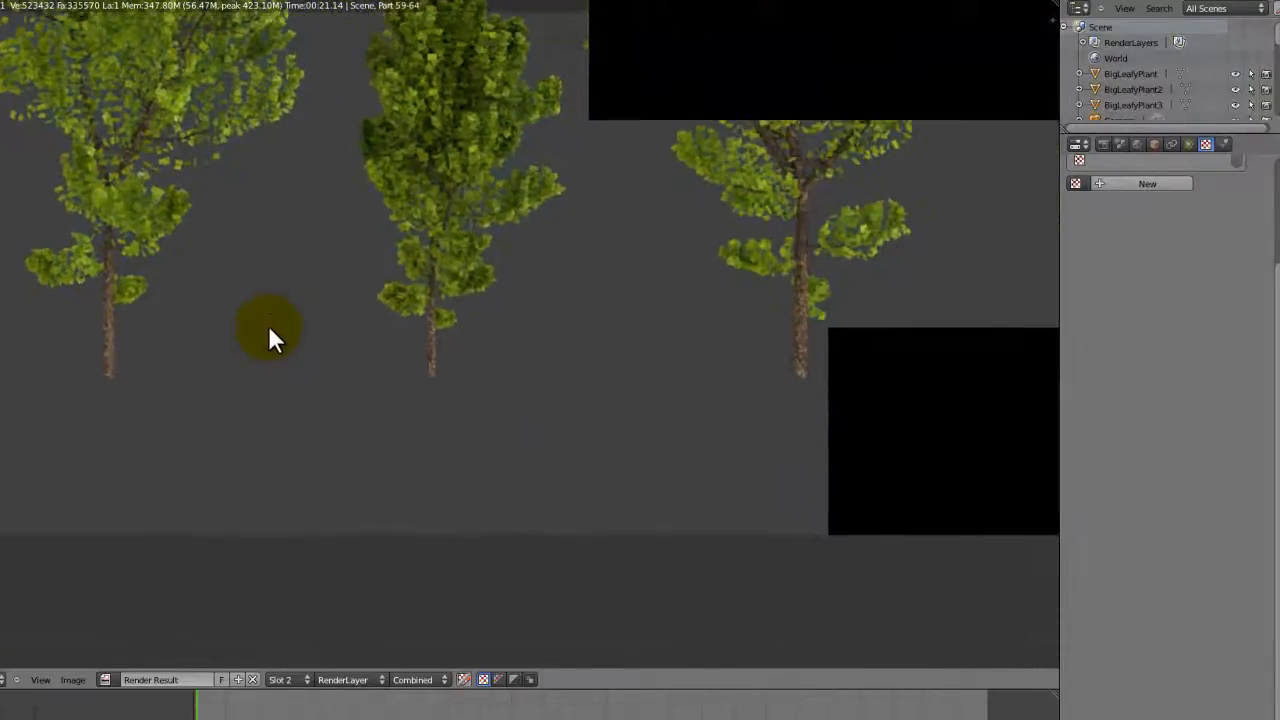
{"action": "scroll", "coordinate": [380, 370], "scroll_direction": "up", "scroll_amount": 1}
{"action": "middle_click_drag", "start_coordinate": [635, 369], "coordinate": [361, 423]}
{"action": "scroll", "coordinate": [511, 383], "scroll_direction": "up", "scroll_amount": 2}
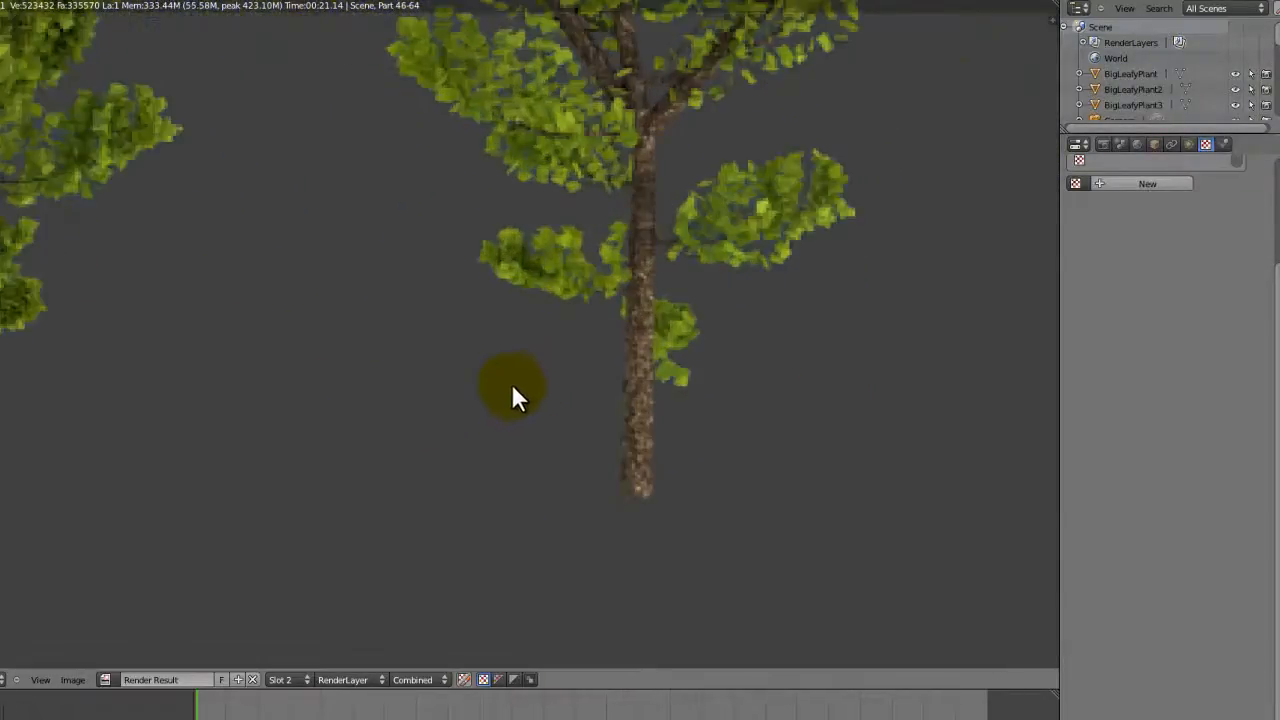
{"action": "scroll", "coordinate": [511, 383], "scroll_direction": "down", "scroll_amount": 5}
{"action": "middle_click_drag", "start_coordinate": [507, 395], "coordinate": [615, 431]}
{"action": "scroll", "coordinate": [803, 463], "scroll_direction": "down", "scroll_amount": 1}
{"action": "scroll", "coordinate": [689, 427], "scroll_direction": "down", "scroll_amount": 1}
{"action": "scroll", "coordinate": [615, 431], "scroll_direction": "up", "scroll_amount": 1}
{"action": "scroll", "coordinate": [615, 431], "scroll_direction": "up", "scroll_amount": 1}
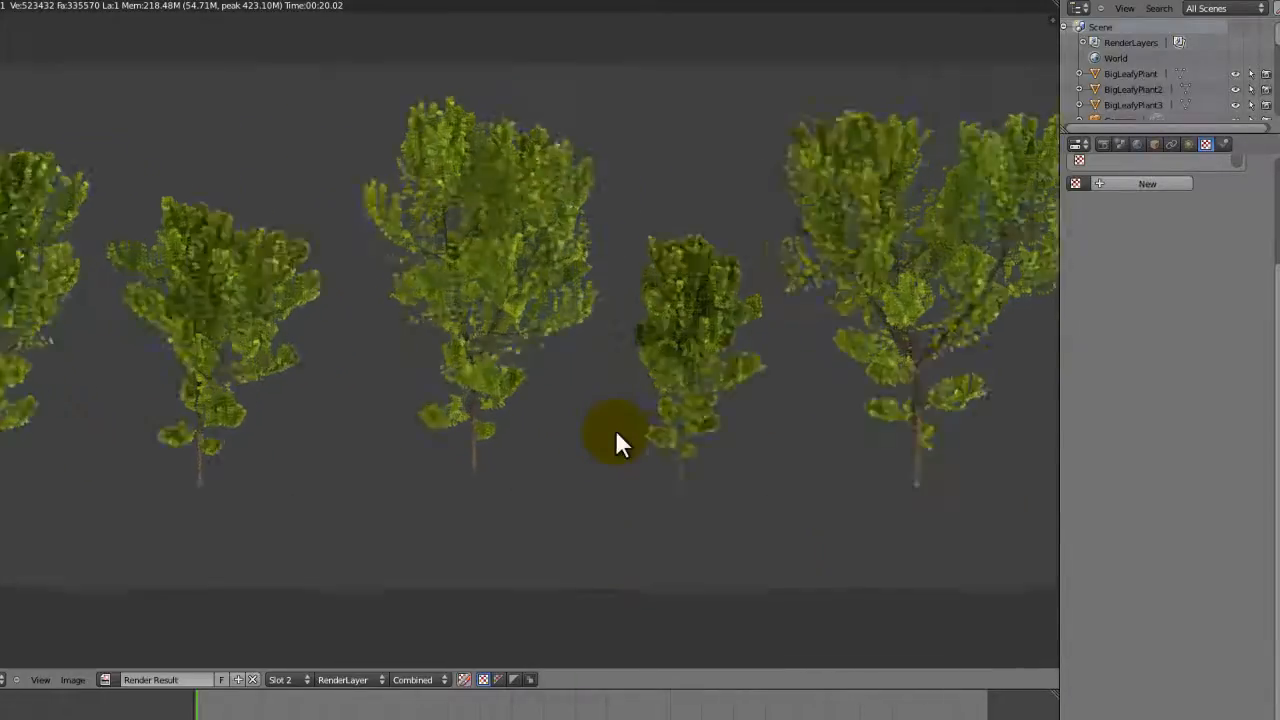
{"action": "scroll", "coordinate": [615, 431], "scroll_direction": "up", "scroll_amount": 1}
{"action": "scroll", "coordinate": [615, 431], "scroll_direction": "down", "scroll_amount": 1}
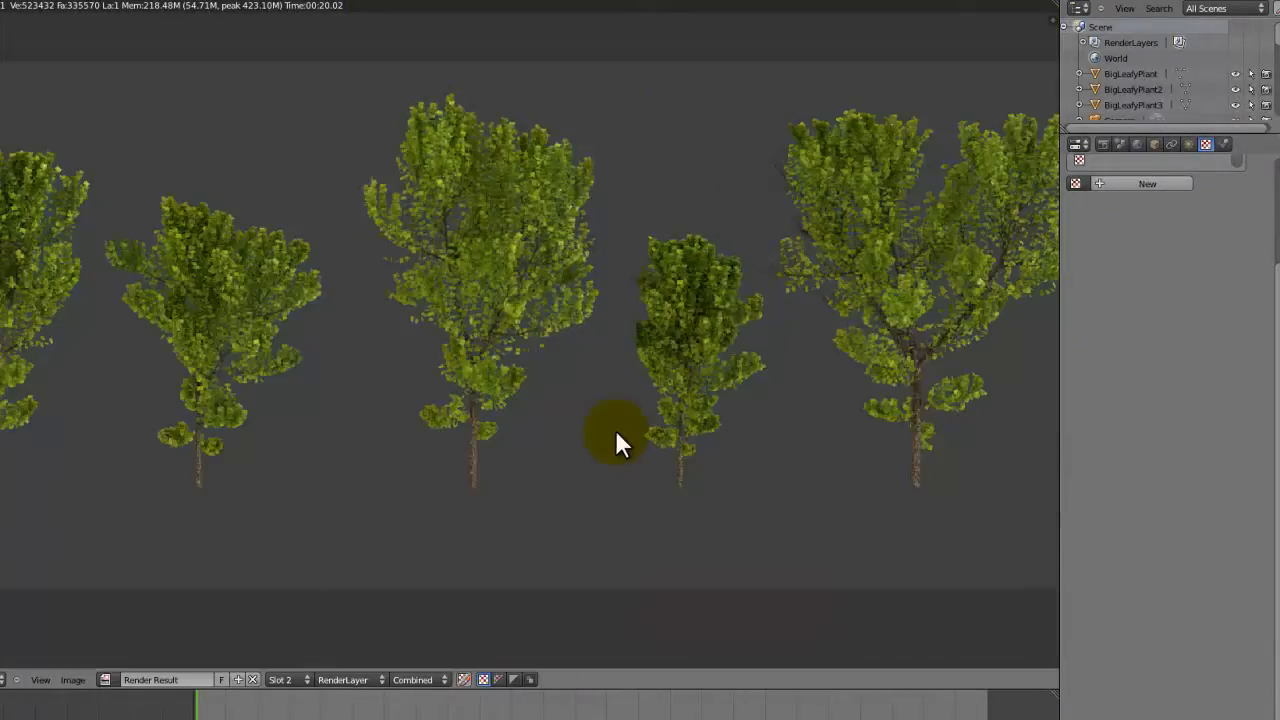
Step: Look over the leaf colouring across the rendered shrubs once more and close the render view
{"action": "middle_click_drag", "start_coordinate": [623, 433], "coordinate": [594, 538]}
{"action": "scroll", "coordinate": [516, 443], "scroll_direction": "down", "scroll_amount": 2}
{"action": "scroll", "coordinate": [572, 432], "scroll_direction": "up", "scroll_amount": 5}
{"action": "scroll", "coordinate": [594, 538], "scroll_direction": "down", "scroll_amount": 2}
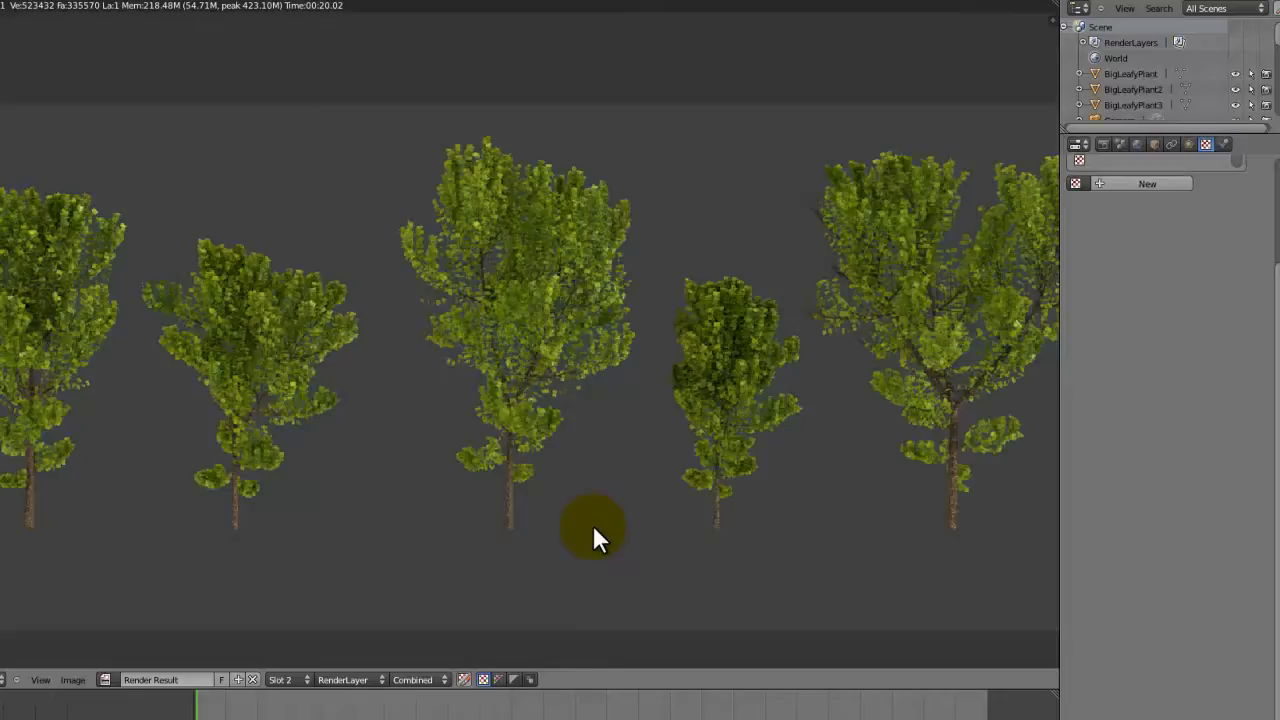
{"action": "middle_click_drag", "start_coordinate": [593, 527], "coordinate": [477, 503]}
{"action": "scroll", "coordinate": [710, 504], "scroll_direction": "up", "scroll_amount": 3}
{"action": "scroll", "coordinate": [709, 506], "scroll_direction": "up", "scroll_amount": 2}
{"action": "scroll", "coordinate": [483, 498], "scroll_direction": "down", "scroll_amount": 2}
{"action": "scroll", "coordinate": [489, 490], "scroll_direction": "down", "scroll_amount": 3}
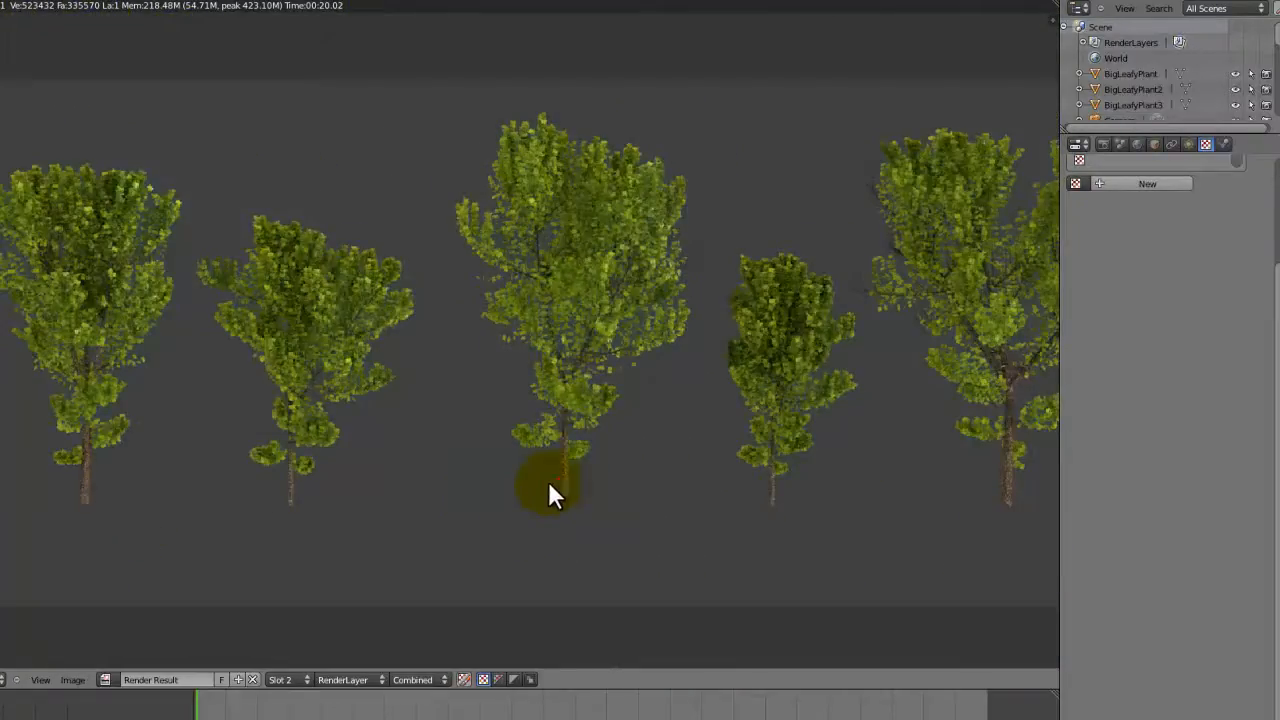
{"action": "key", "text": "Escape"}
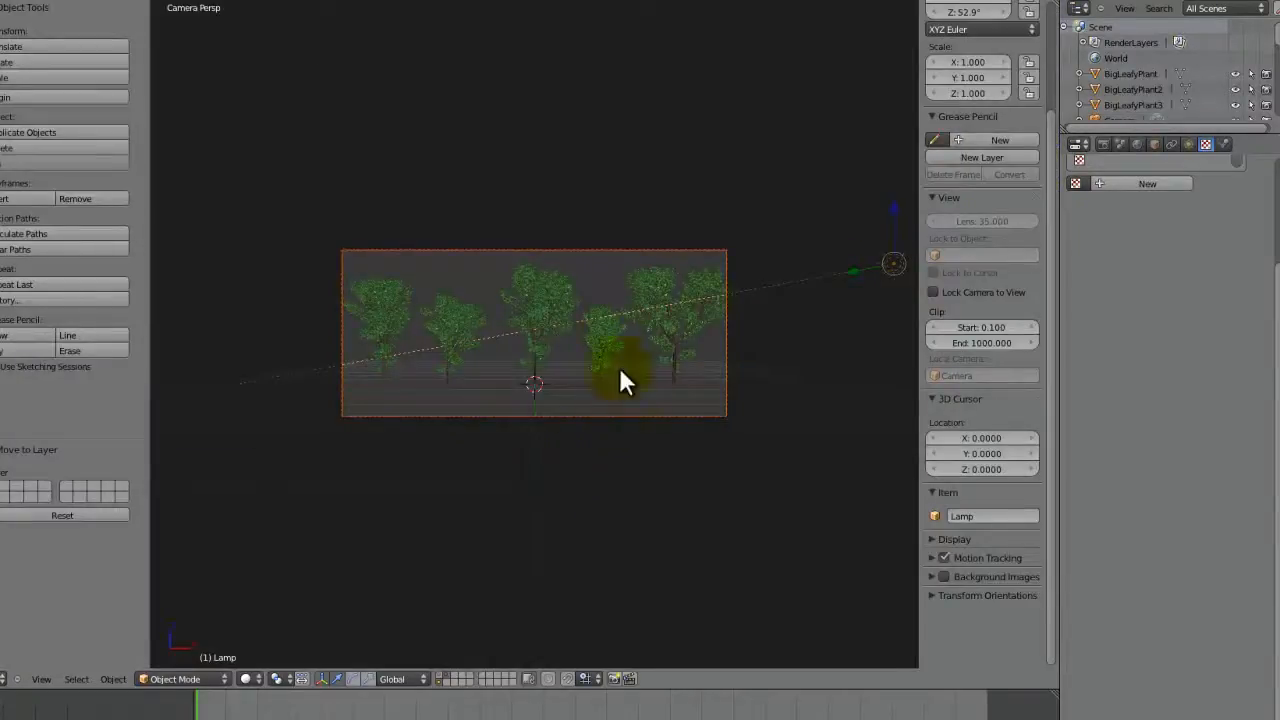
Step: Add a Clouds texture in the second slot of the middle shrub's leaf material and preview only the texture
{"action": "right_click", "coordinate": [569, 315]}
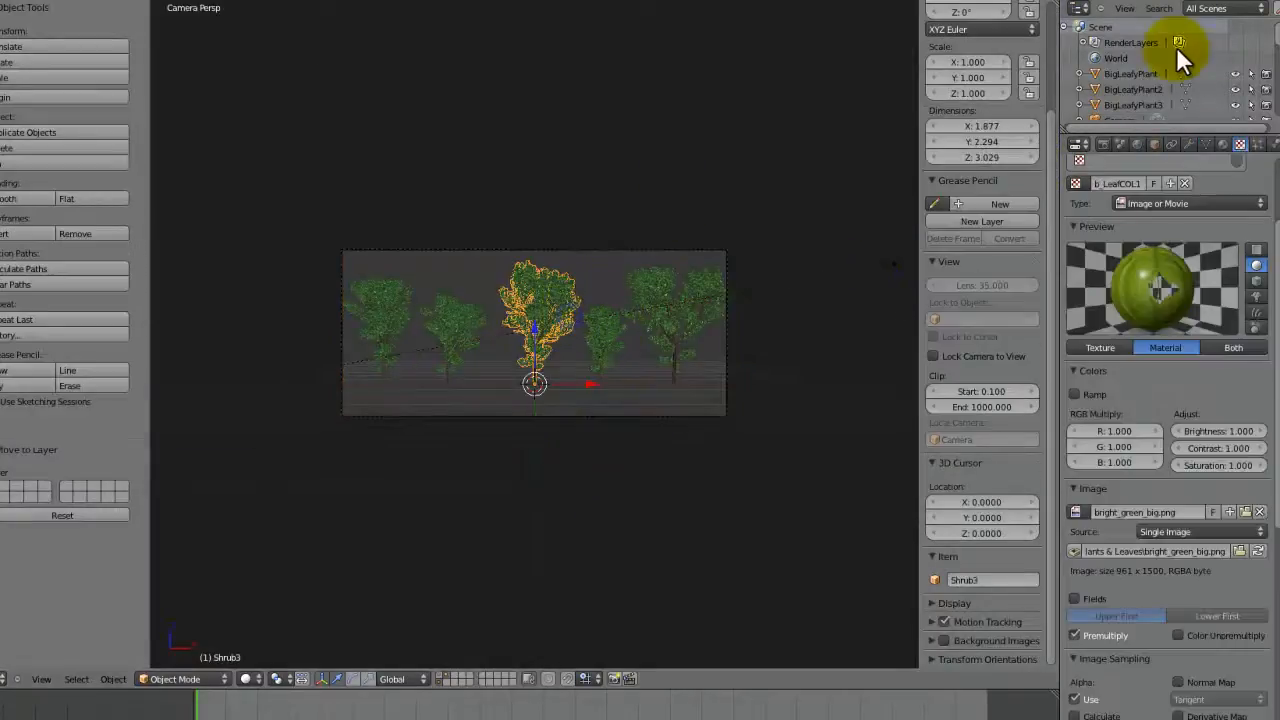
{"action": "left_click", "coordinate": [1257, 144]}
{"action": "left_click", "coordinate": [1243, 143]}
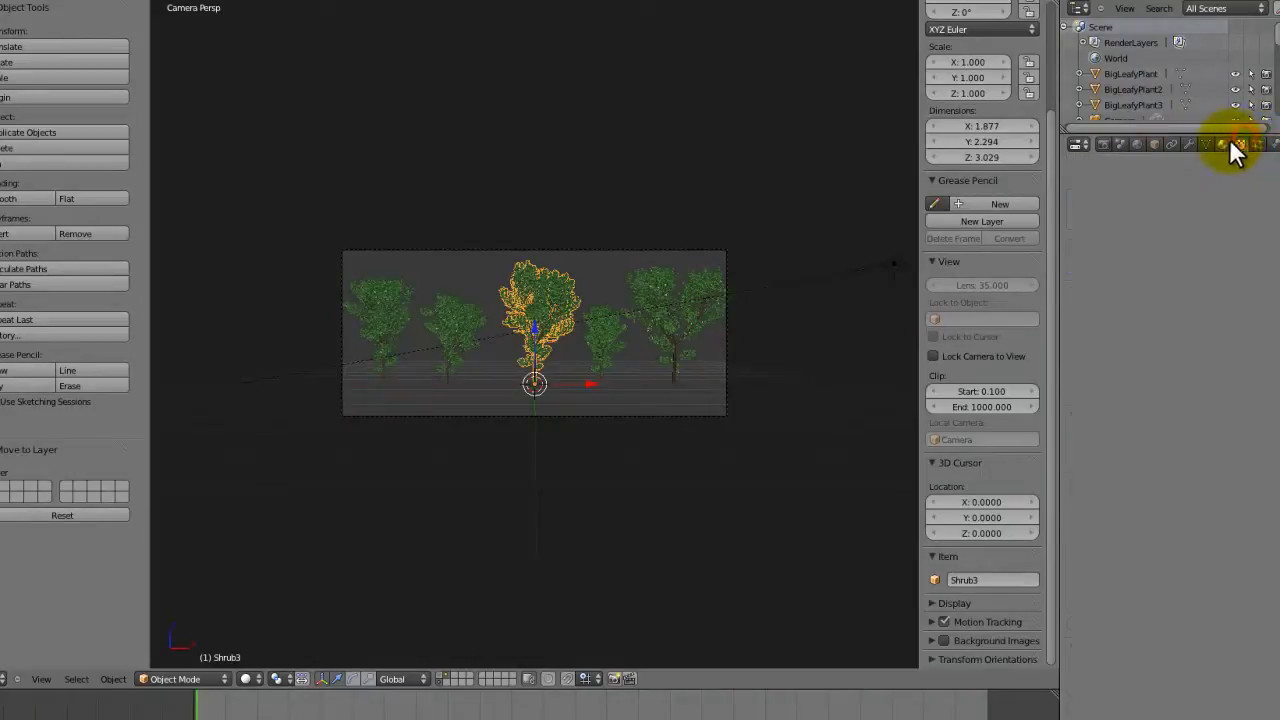
{"action": "left_click", "coordinate": [1241, 146]}
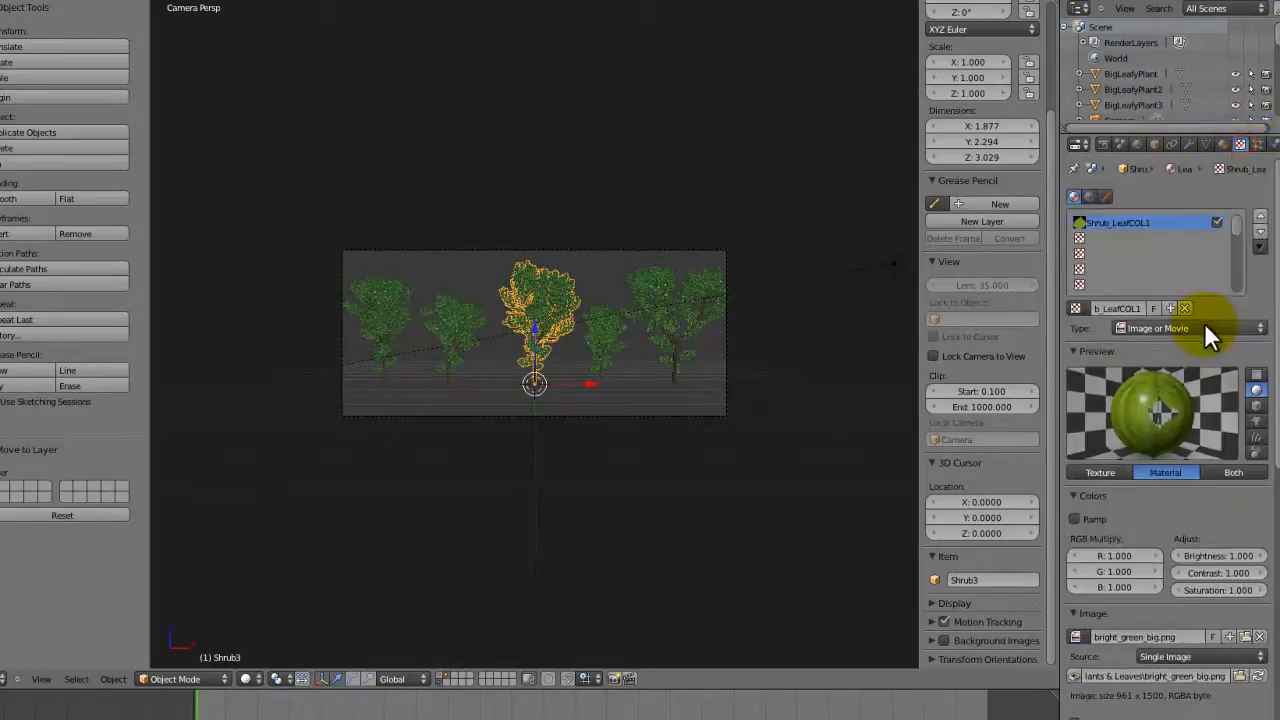
{"action": "left_click", "coordinate": [1108, 239]}
{"action": "left_click", "coordinate": [1117, 308]}
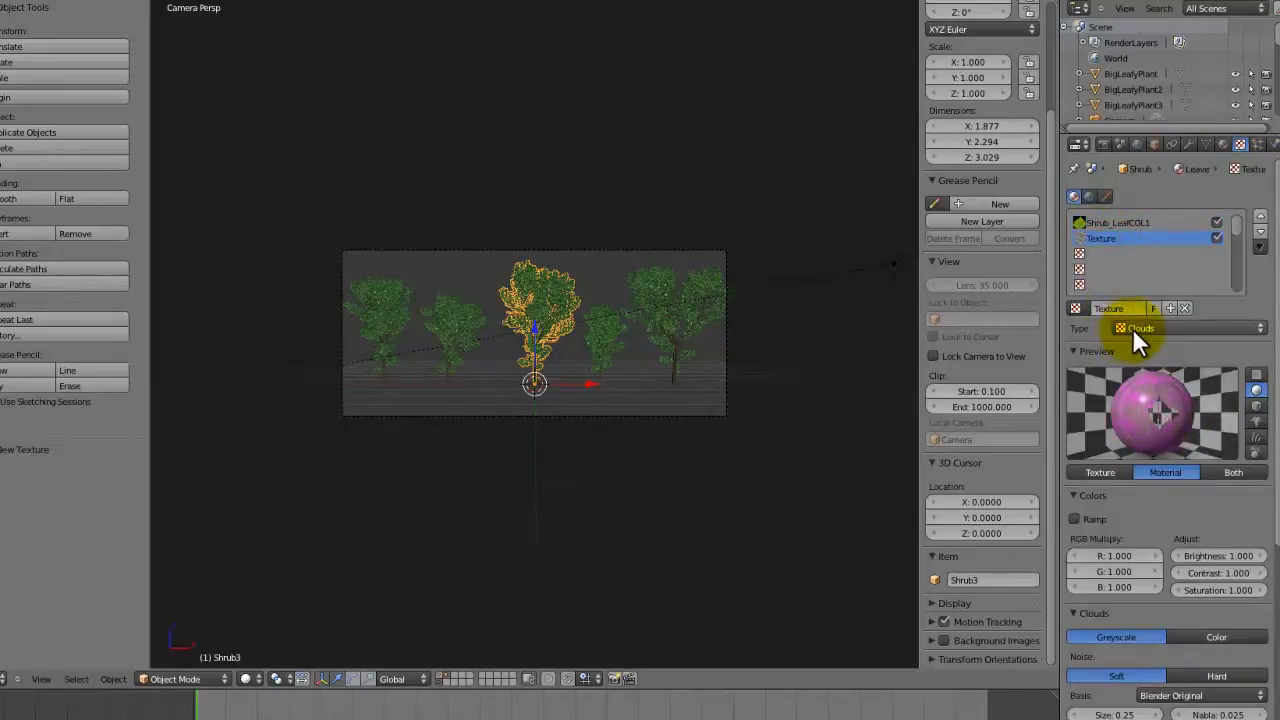
{"action": "left_click", "coordinate": [1114, 472]}
Step: Set the Clouds texture's noise size to 0.01
{"action": "scroll", "coordinate": [1111, 500], "scroll_direction": "down", "scroll_amount": 3}
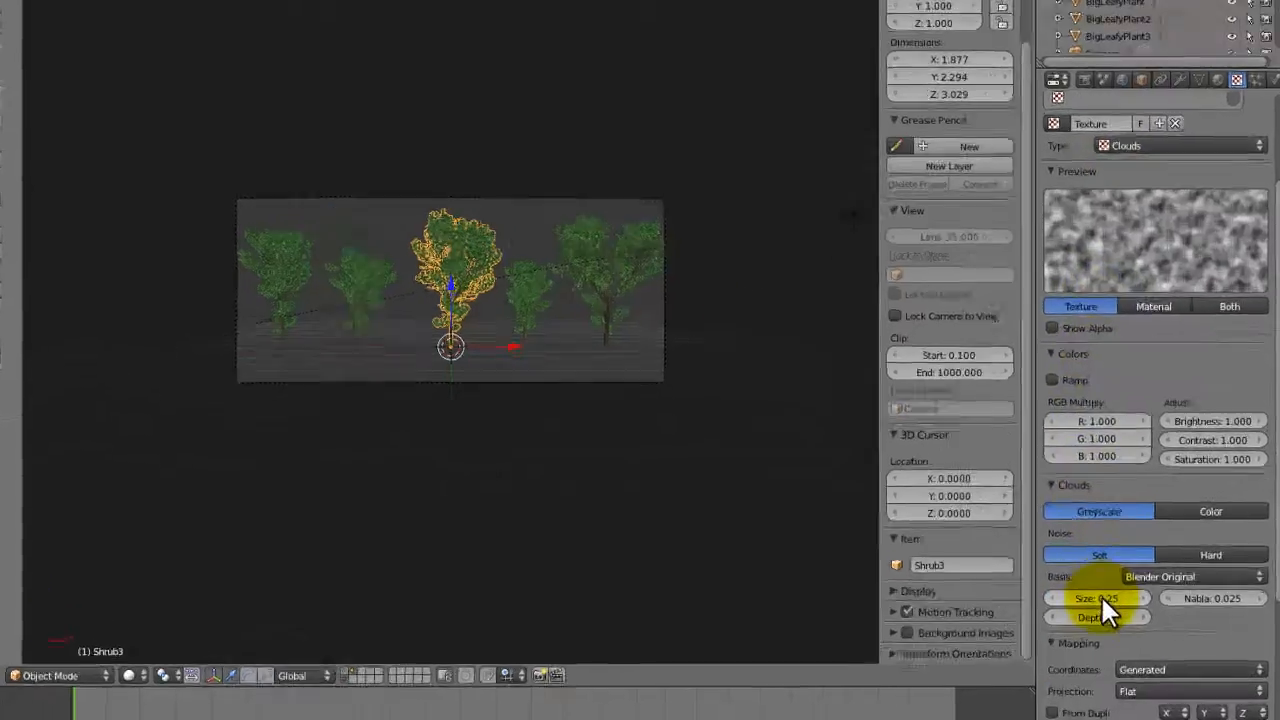
{"action": "left_click", "coordinate": [1103, 606]}
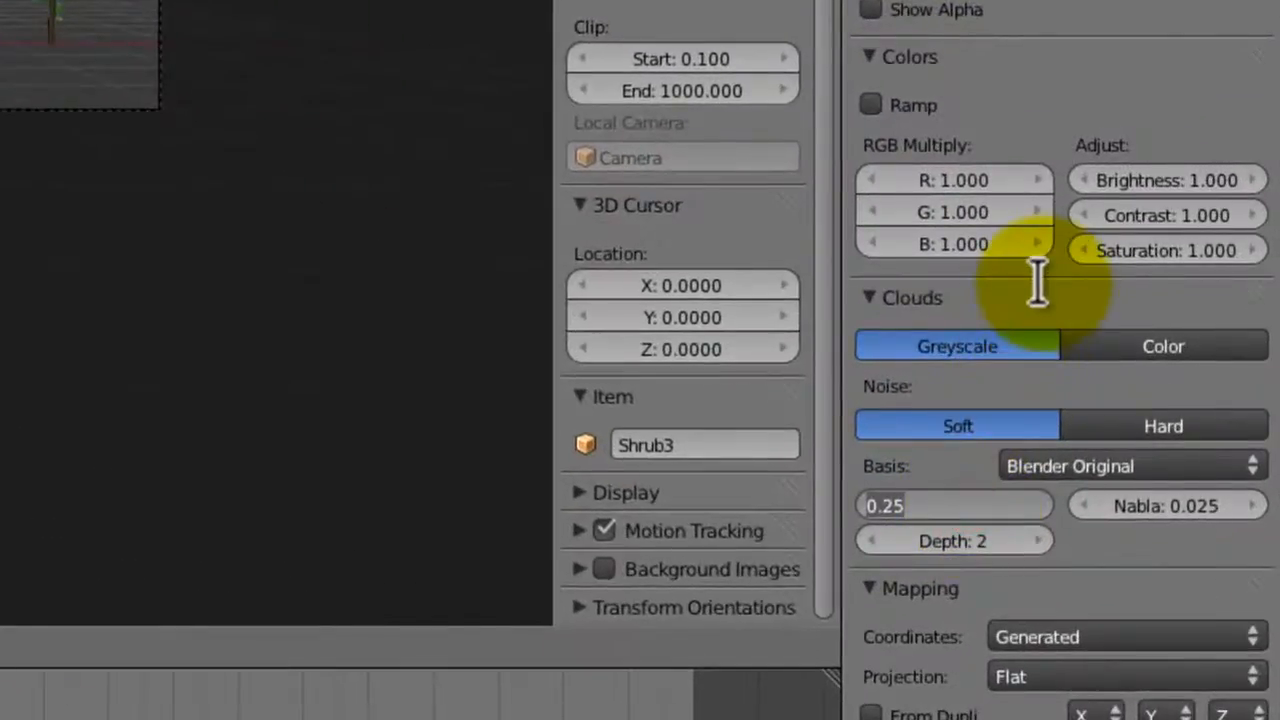
{"action": "type", "text": ".0"}
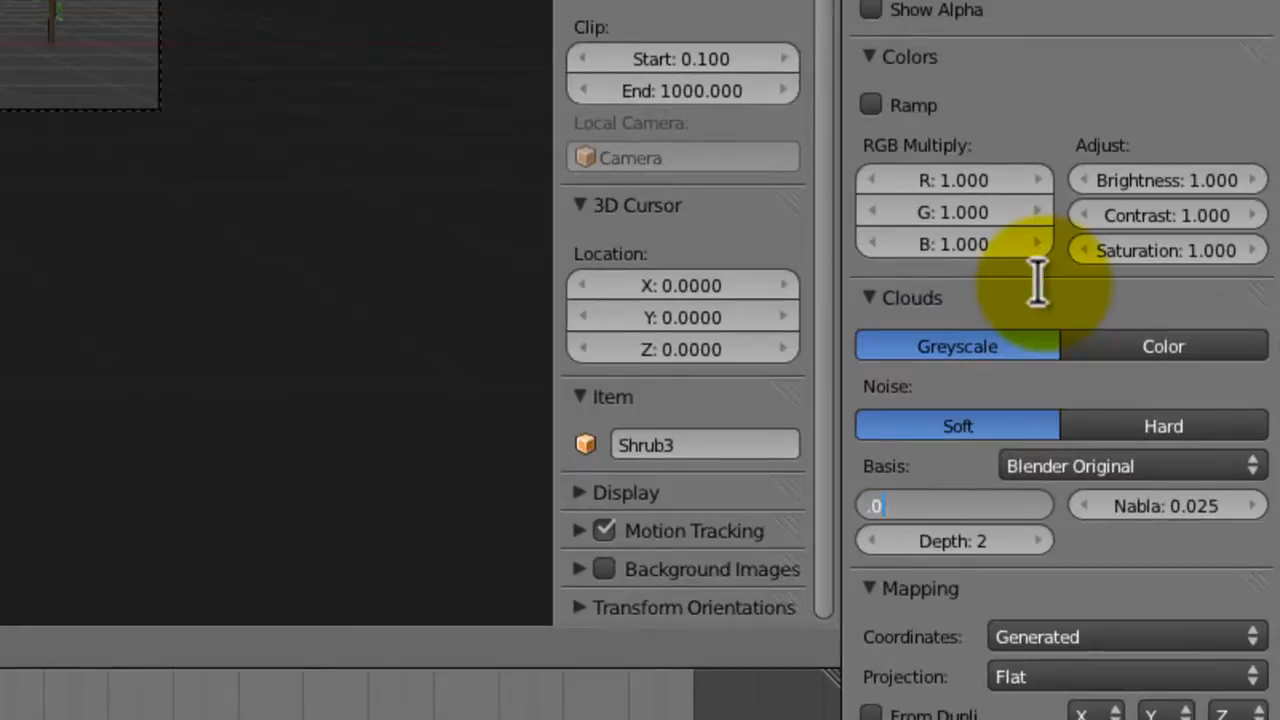
{"action": "type", "text": "3"}
{"action": "key", "text": "BackSpace"}
{"action": "type", "text": "1"}
{"action": "key", "text": "Return"}
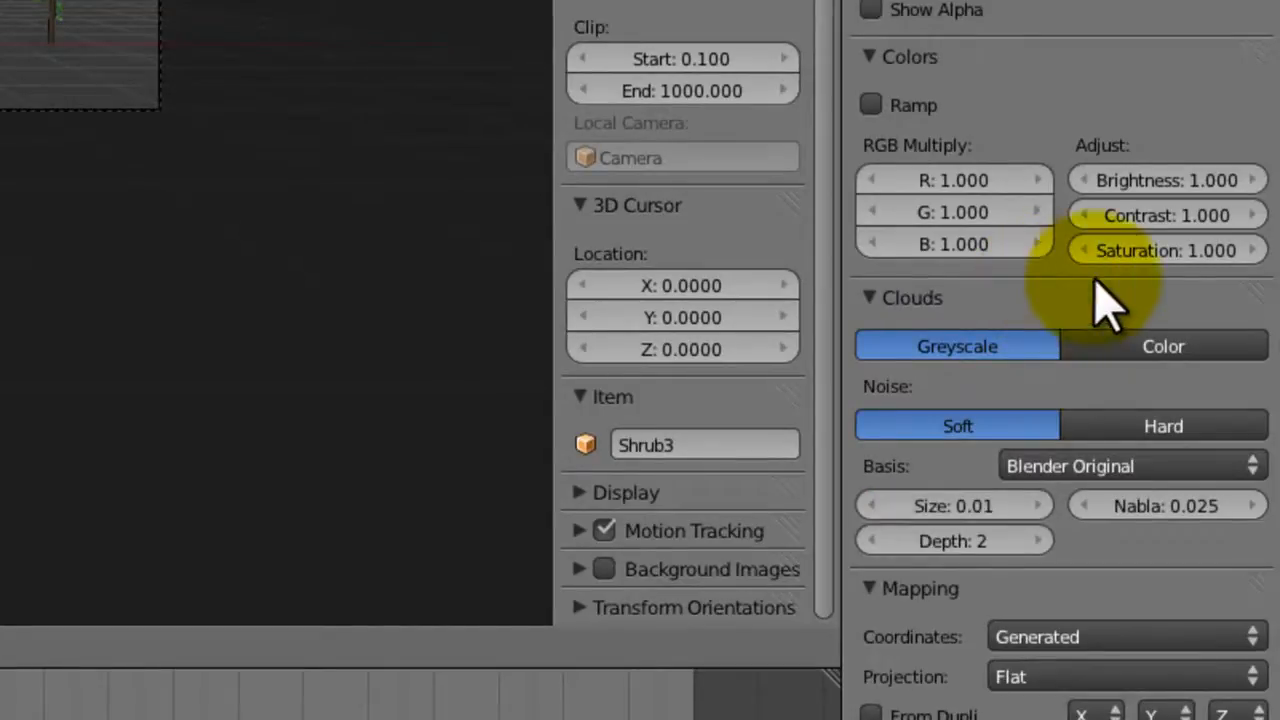
Step: Set the Clouds texture's noise size to 0.05
{"action": "left_click", "coordinate": [937, 503]}
{"action": "key", "text": "BackSpace"}
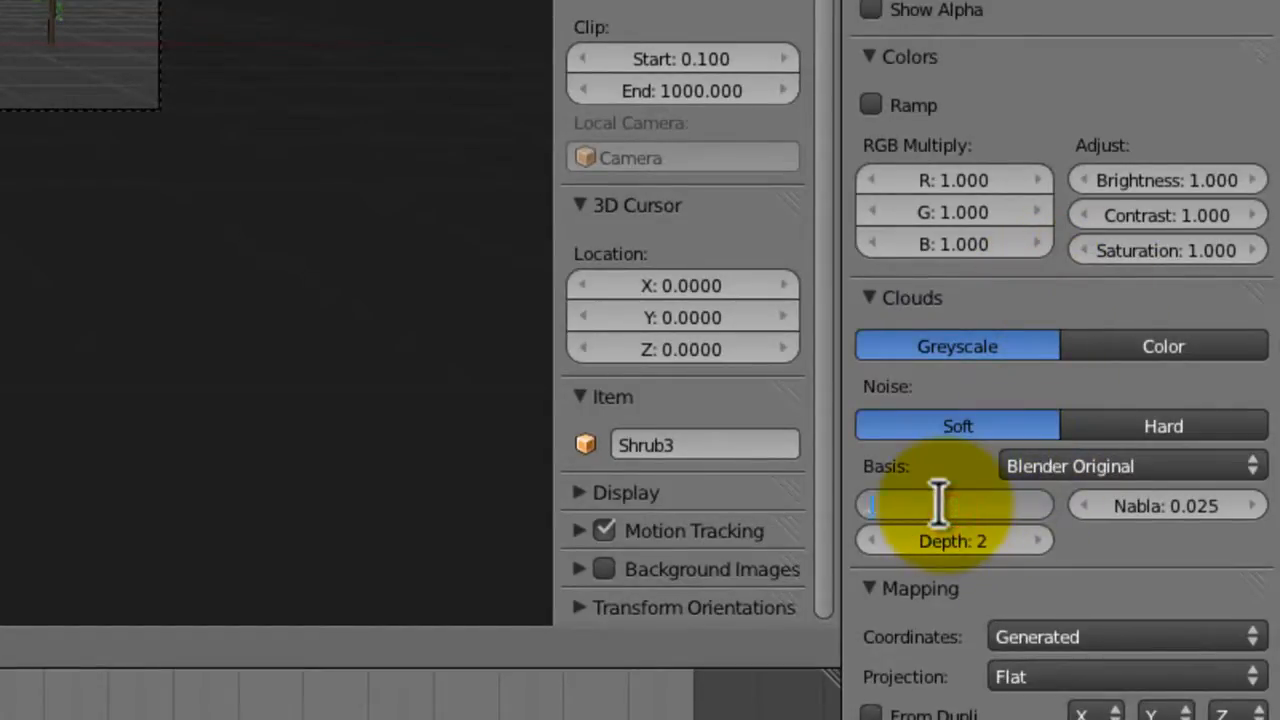
{"action": "type", "text": ".05"}
{"action": "key", "text": "Return"}
Step: Adjust the Clouds texture's colours to a brightness of about 0.648 and a contrast of 4
{"action": "scroll", "coordinate": [955, 530], "scroll_direction": "up", "scroll_amount": 2}
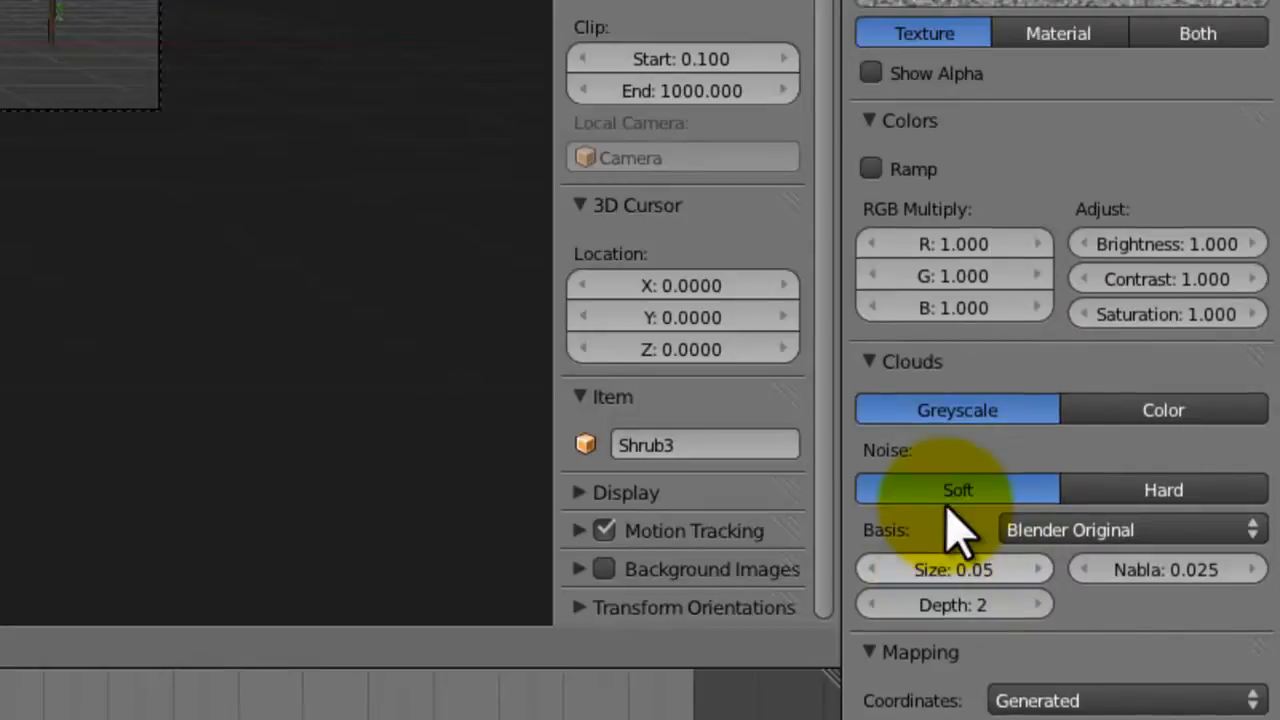
{"action": "left_click", "coordinate": [1147, 278]}
{"action": "type", "text": "2"}
{"action": "key", "text": "Return"}
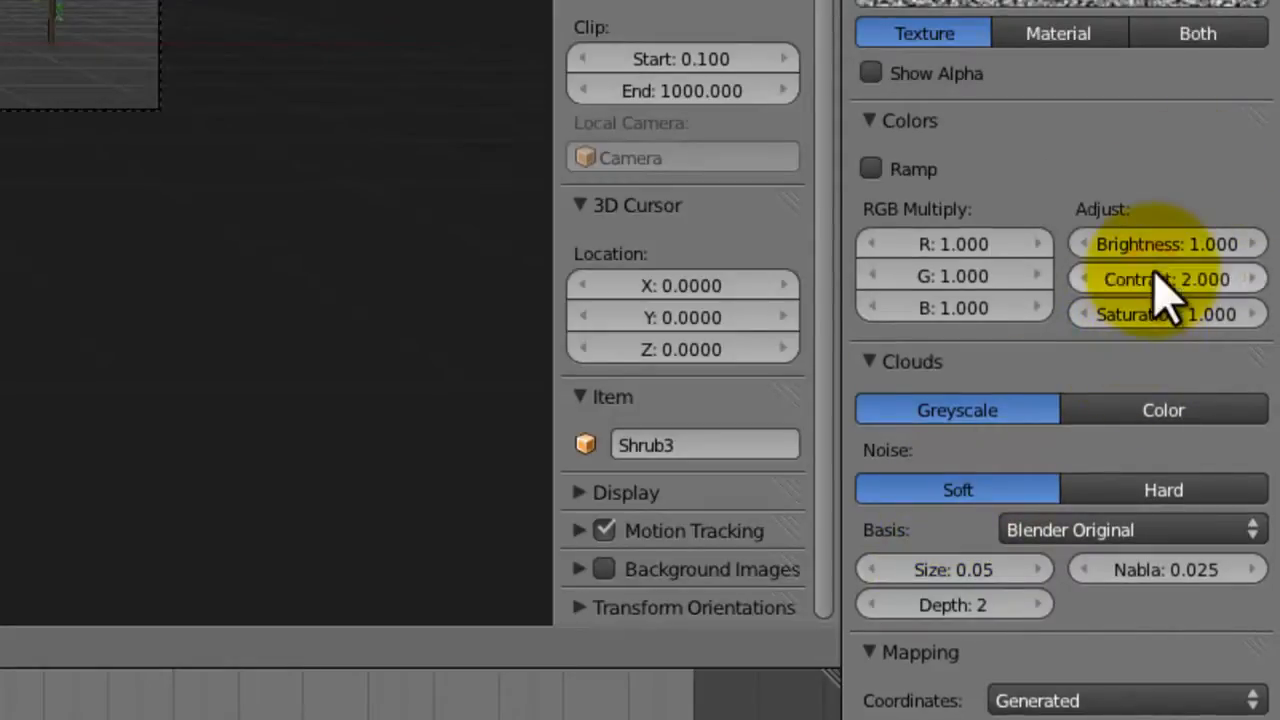
{"action": "left_click_drag", "start_coordinate": [1171, 250], "coordinate": [1110, 268]}
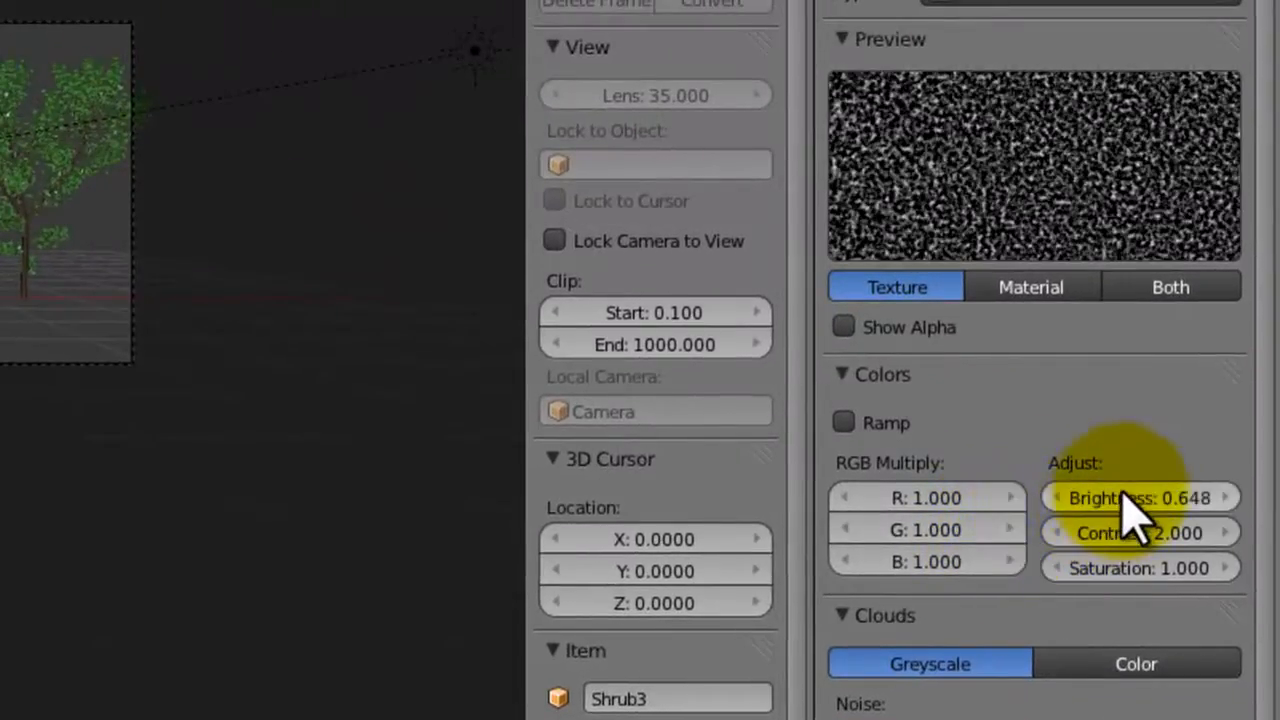
{"action": "left_click", "coordinate": [1137, 530]}
{"action": "type", "text": "4"}
{"action": "key", "text": "Return"}
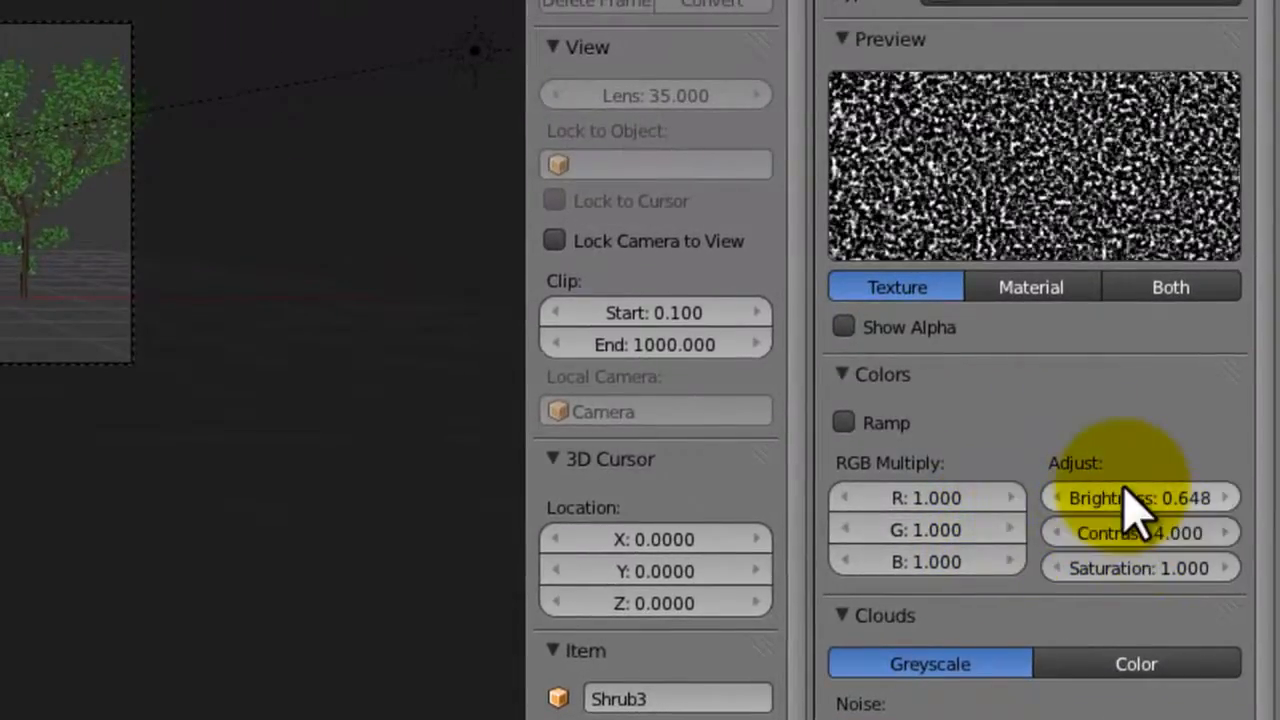
Step: Rename the Clouds texture as Shrub_Leaf Colour Variation
{"action": "scroll", "coordinate": [1086, 512], "scroll_direction": "down", "scroll_amount": 10}
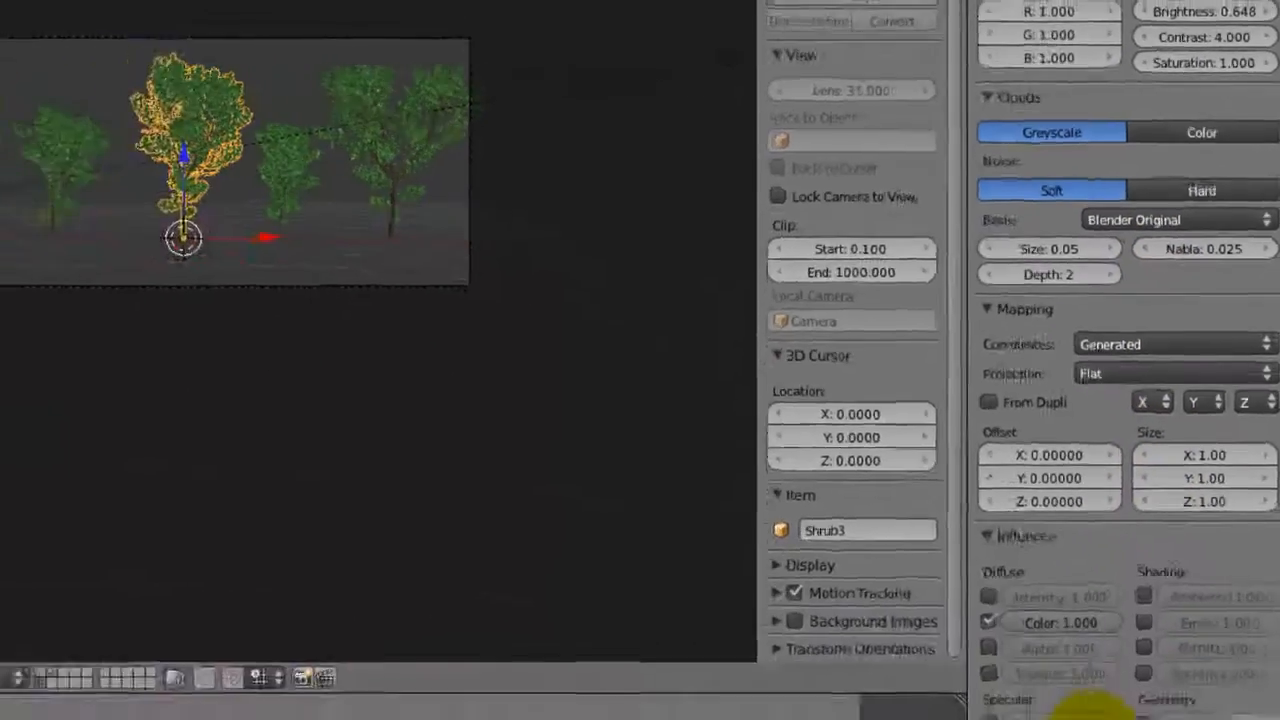
{"action": "scroll", "coordinate": [1021, 639], "scroll_direction": "up", "scroll_amount": 10}
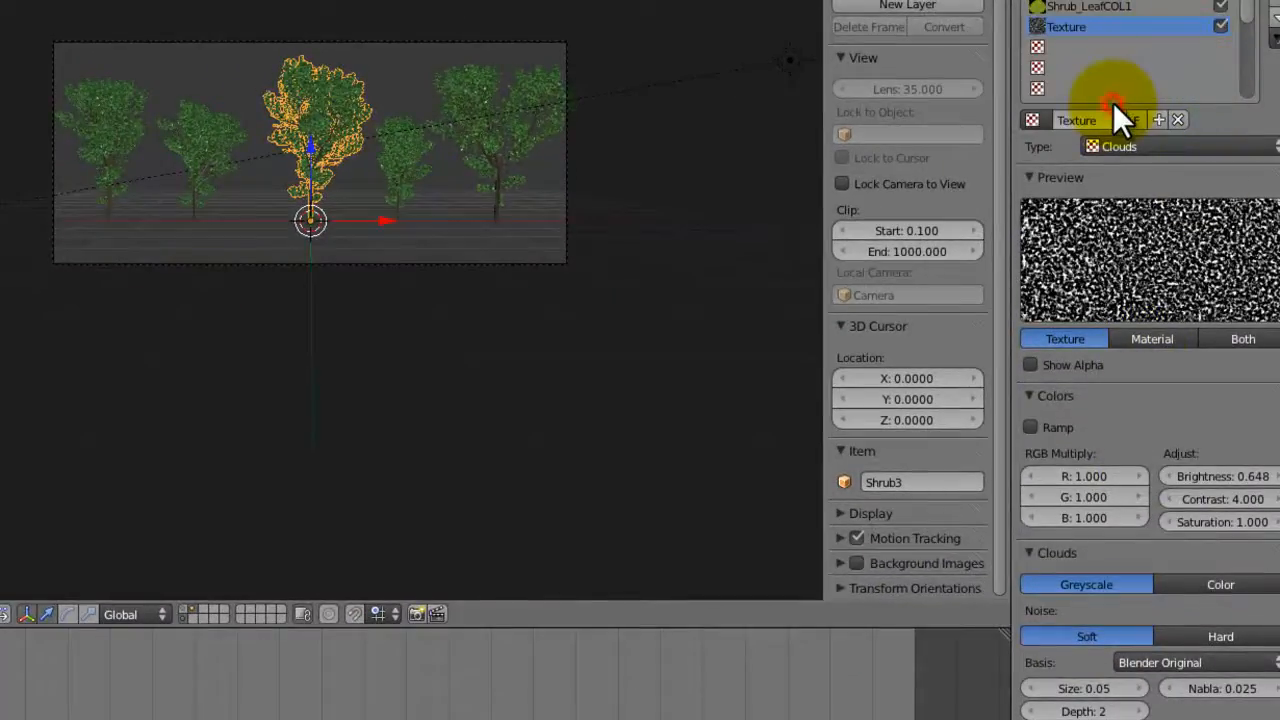
{"action": "left_click", "coordinate": [1105, 118]}
{"action": "type", "text": "C"}
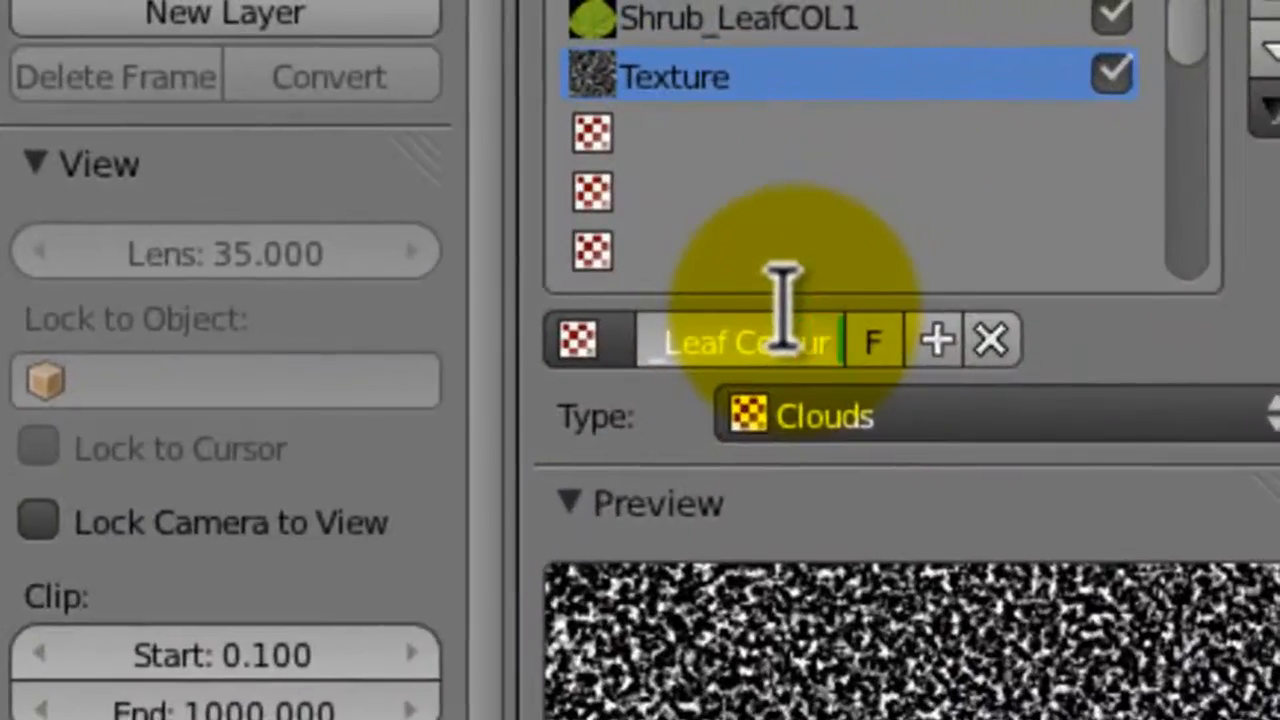
{"action": "type", "text": "Variation"}
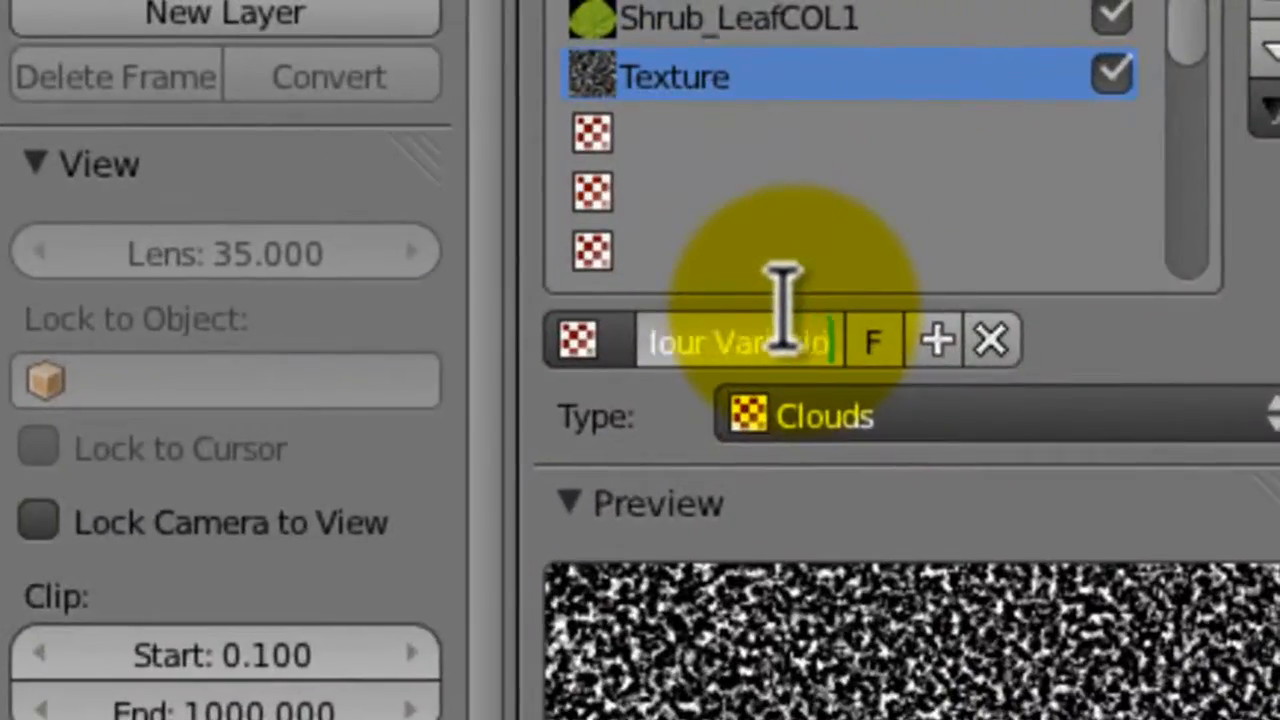
{"action": "key", "text": "Return"}
{"action": "left_click", "coordinate": [780, 208]}
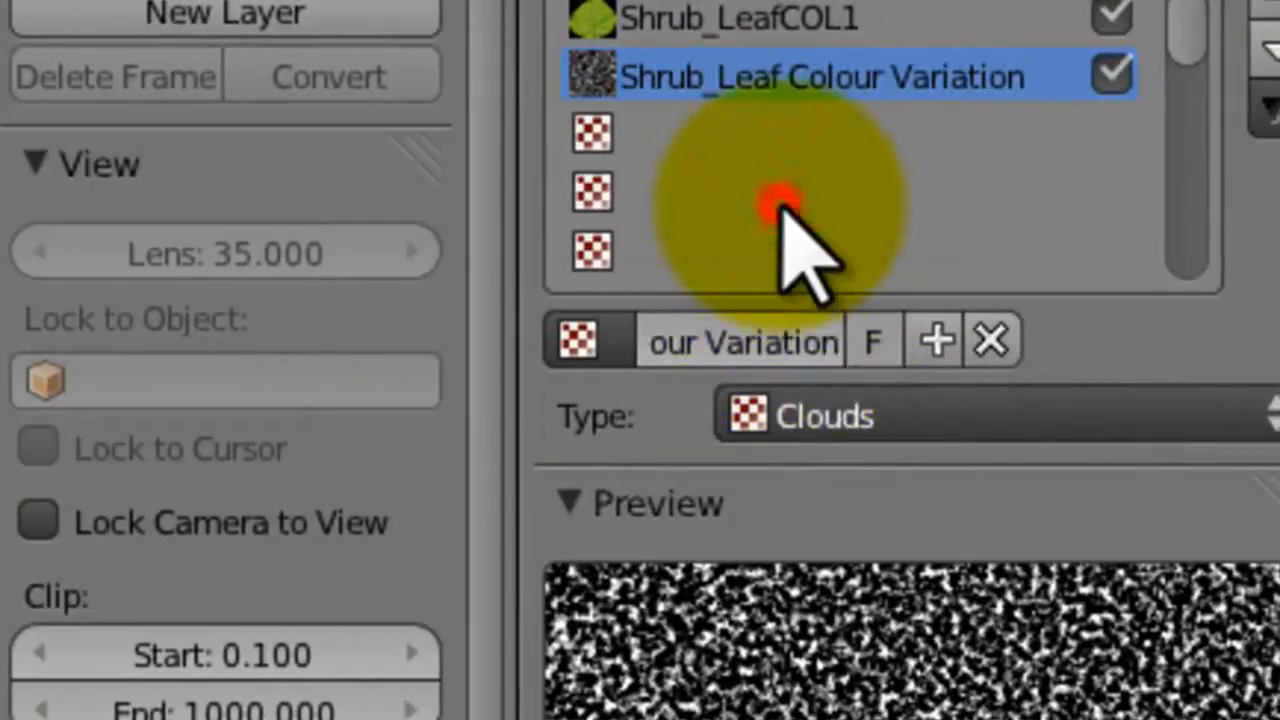
Step: Render the five shrubs with the colour variation texture applied to the leaves
{"action": "scroll", "coordinate": [1200, 652], "scroll_direction": "down", "scroll_amount": 3}
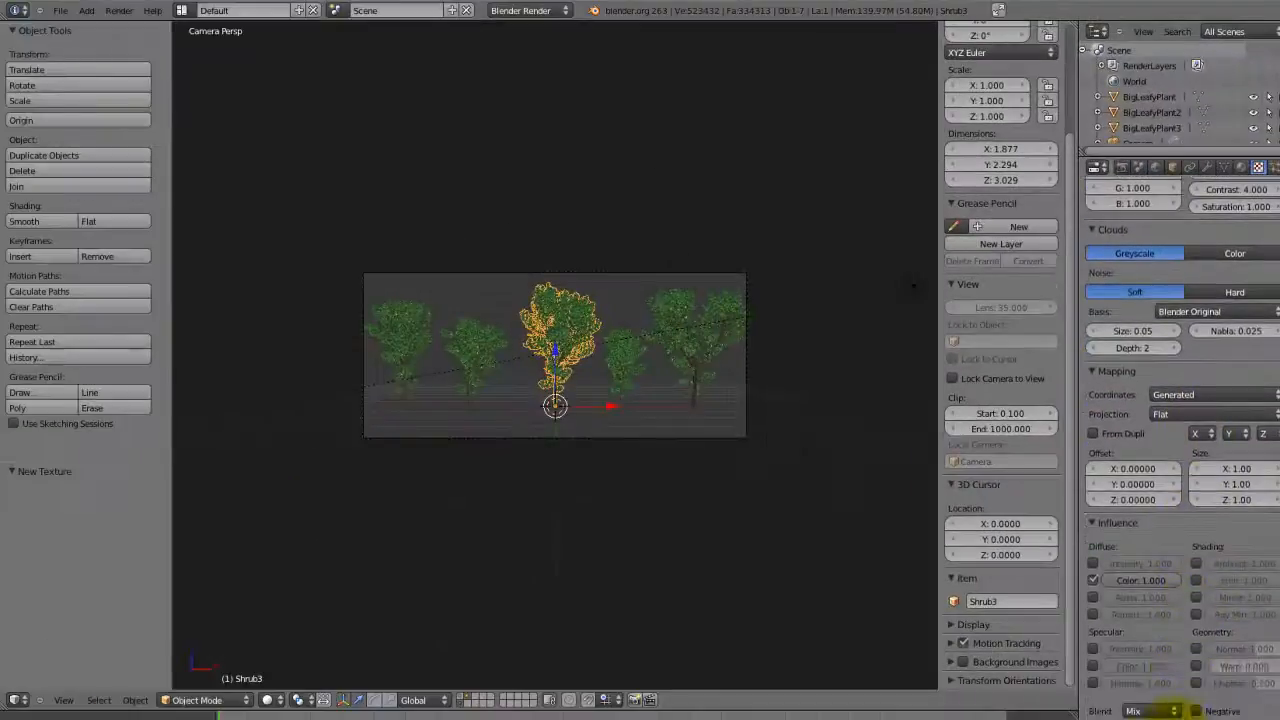
{"action": "scroll", "coordinate": [1180, 400], "scroll_direction": "up", "scroll_amount": 10}
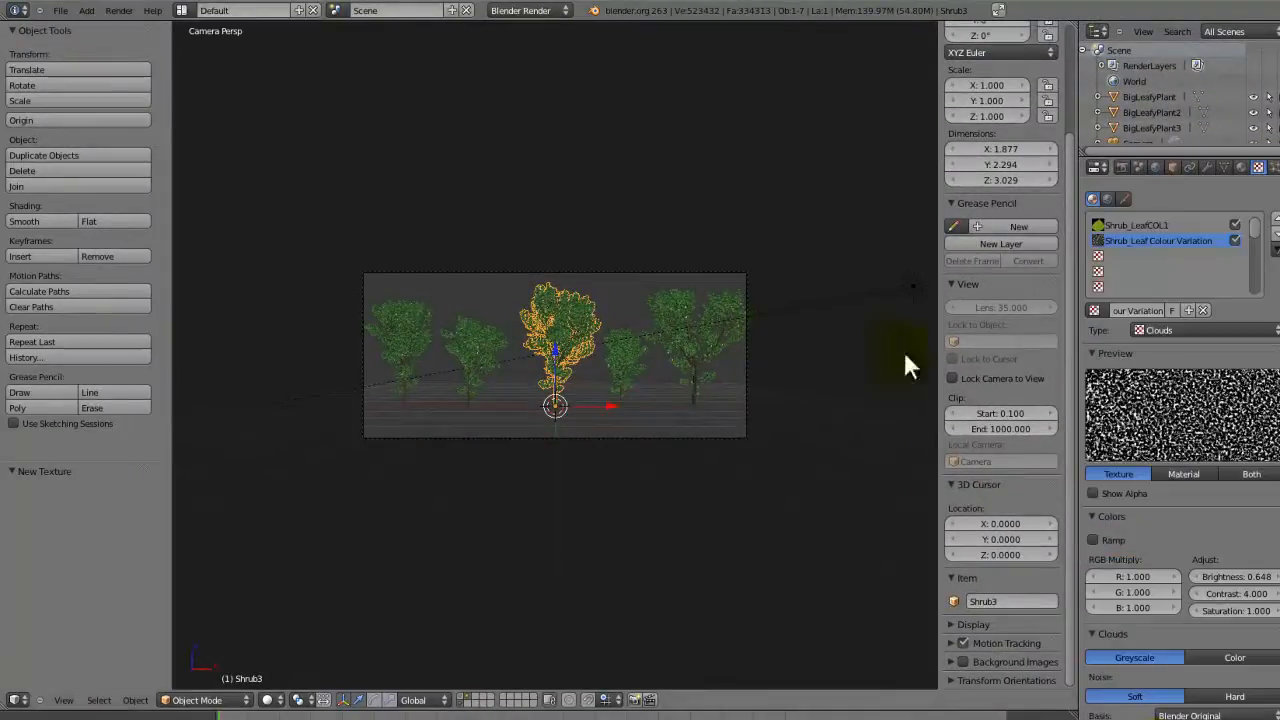
{"action": "key", "text": "F12"}
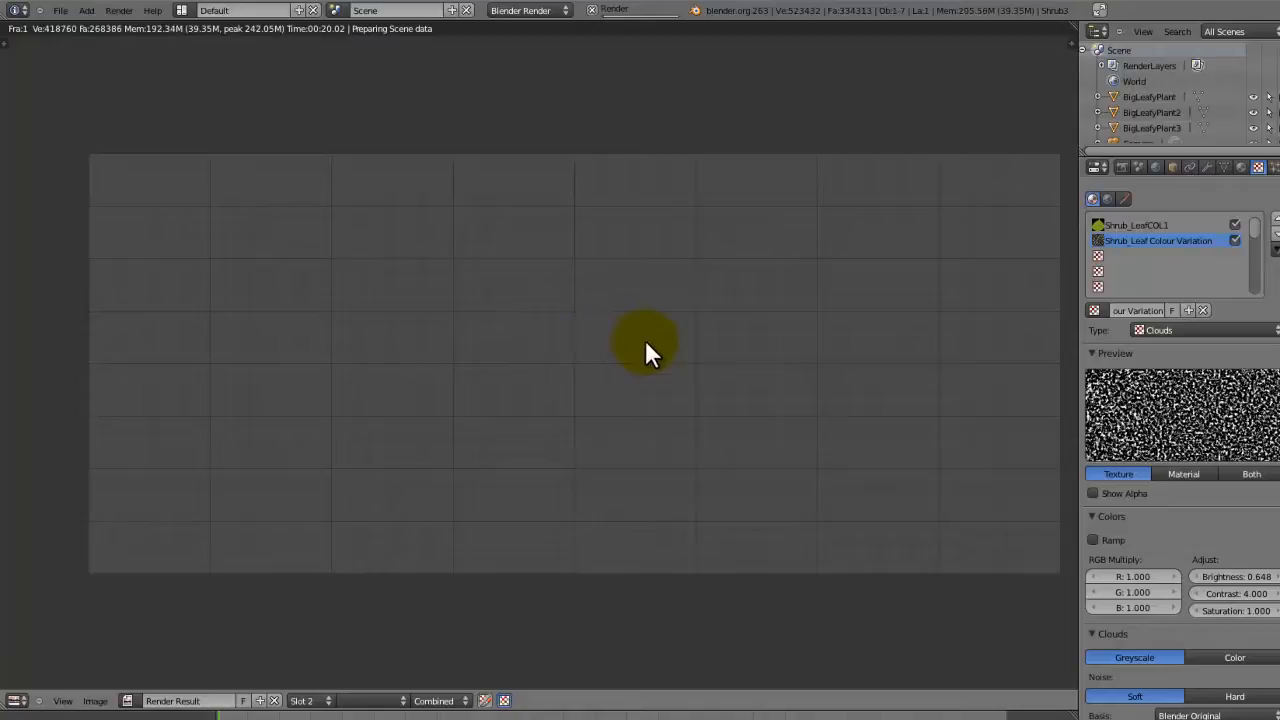
Step: Examine how the Clouds texture's colour is distributed over the leaves in the render
{"action": "scroll", "coordinate": [1195, 700], "scroll_direction": "down", "scroll_amount": 10}
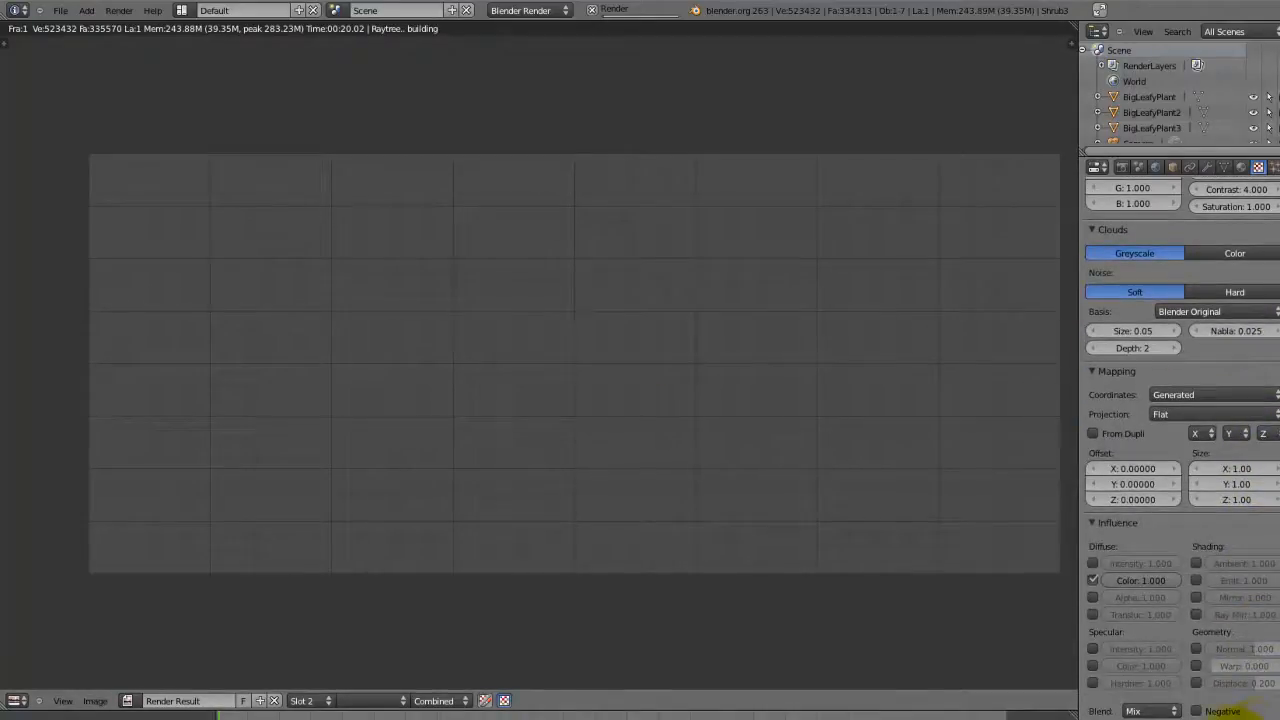
{"action": "scroll", "coordinate": [661, 334], "scroll_direction": "up", "scroll_amount": 2}
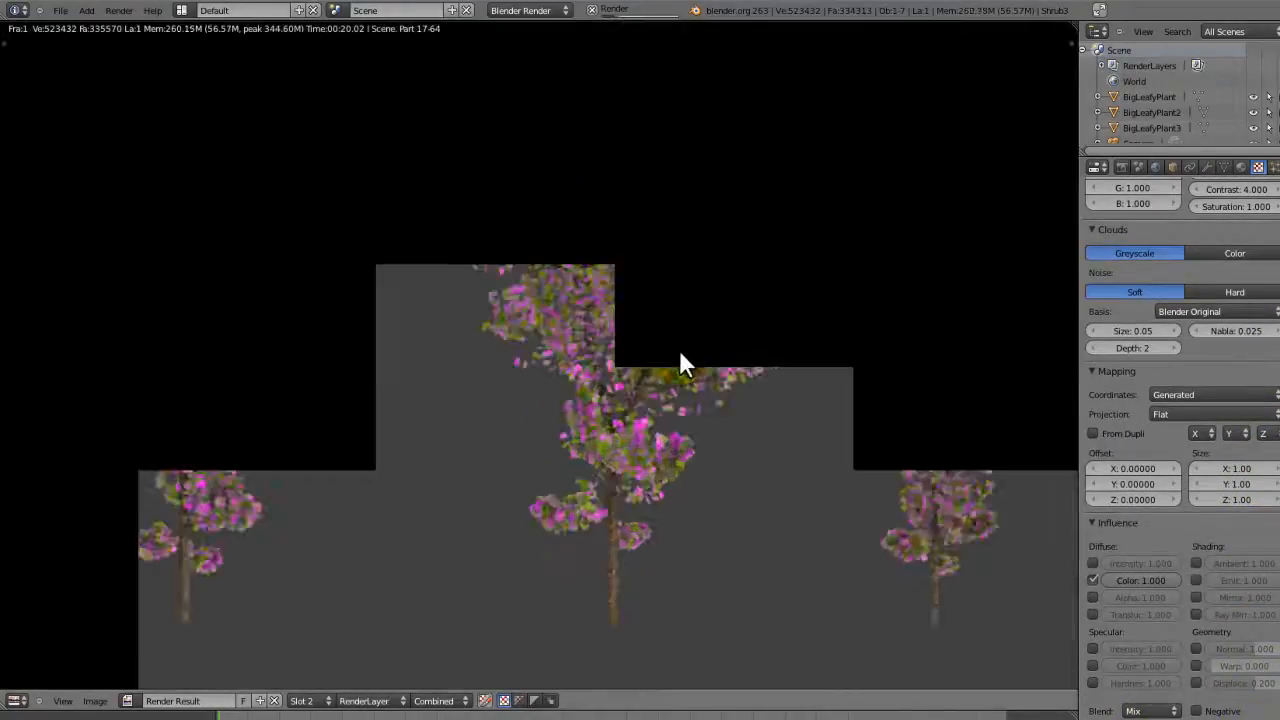
{"action": "scroll", "coordinate": [680, 350], "scroll_direction": "down", "scroll_amount": 1}
{"action": "scroll", "coordinate": [681, 349], "scroll_direction": "down", "scroll_amount": 1}
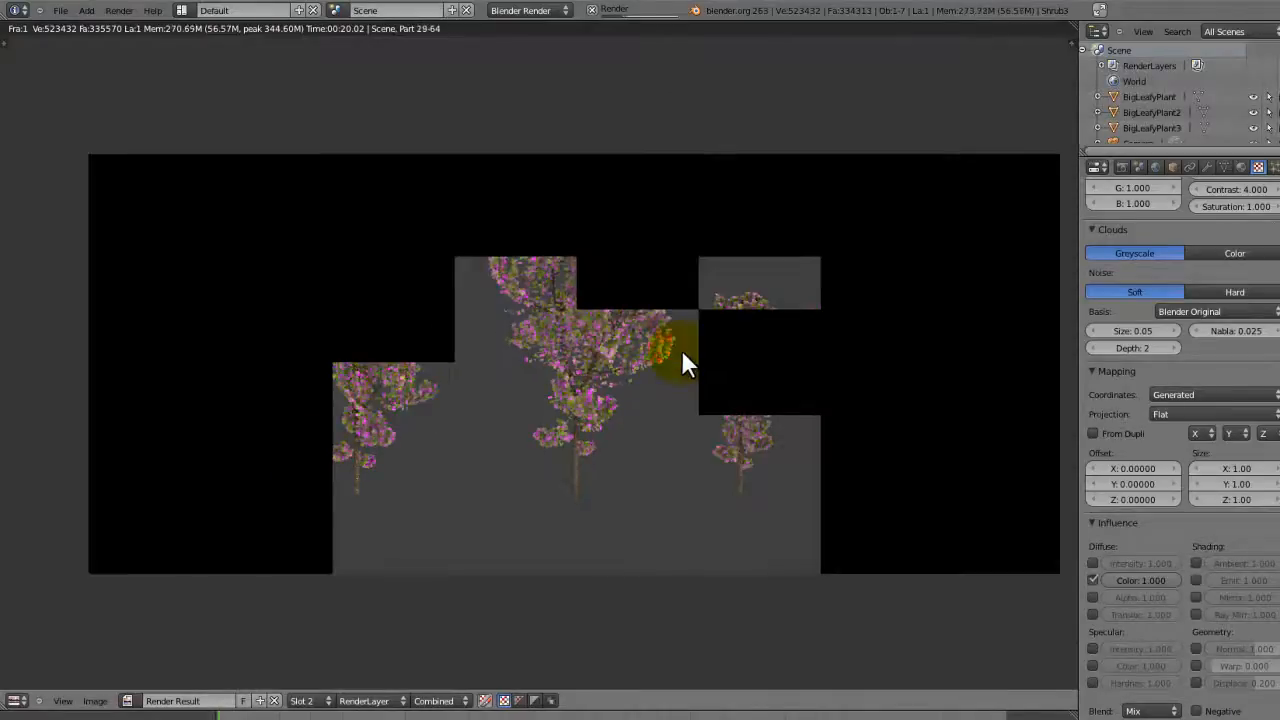
{"action": "scroll", "coordinate": [675, 345], "scroll_direction": "up", "scroll_amount": 3}
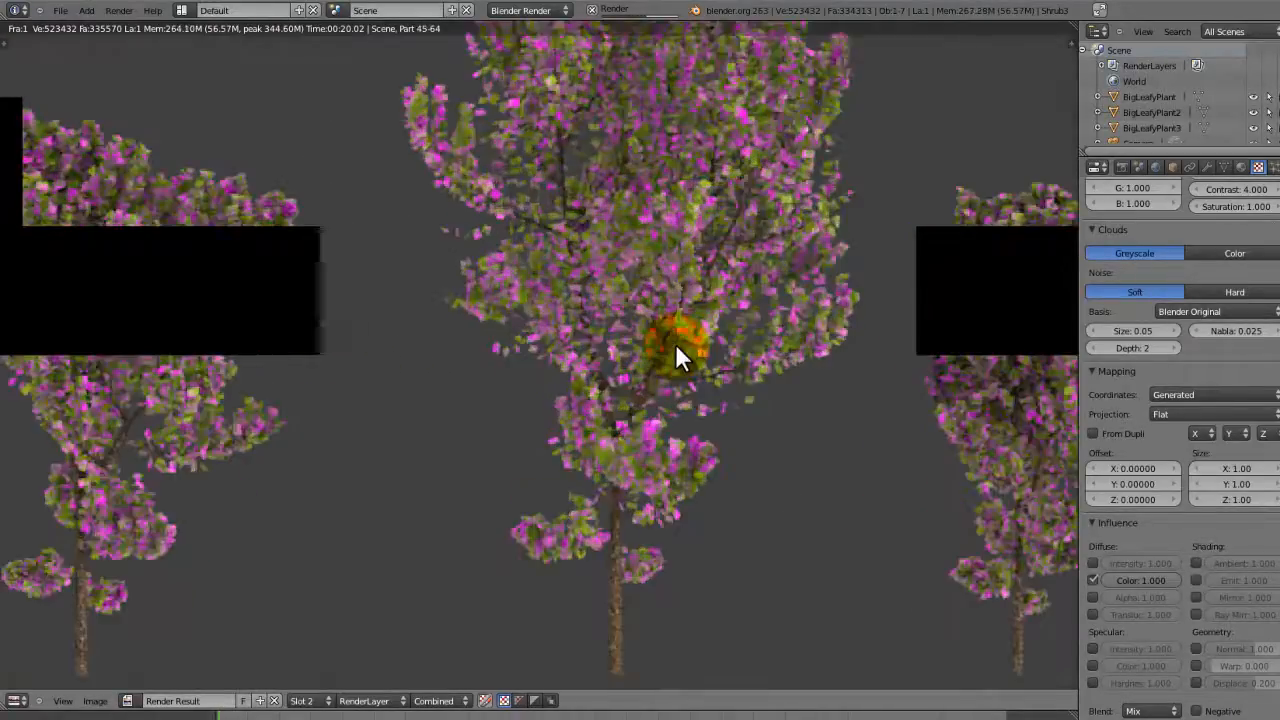
{"action": "middle_click_drag", "start_coordinate": [676, 350], "coordinate": [783, 566]}
{"action": "scroll", "coordinate": [564, 411], "scroll_direction": "down", "scroll_amount": 4}
{"action": "scroll", "coordinate": [611, 398], "scroll_direction": "up", "scroll_amount": 5}
{"action": "scroll", "coordinate": [775, 452], "scroll_direction": "down", "scroll_amount": 4}
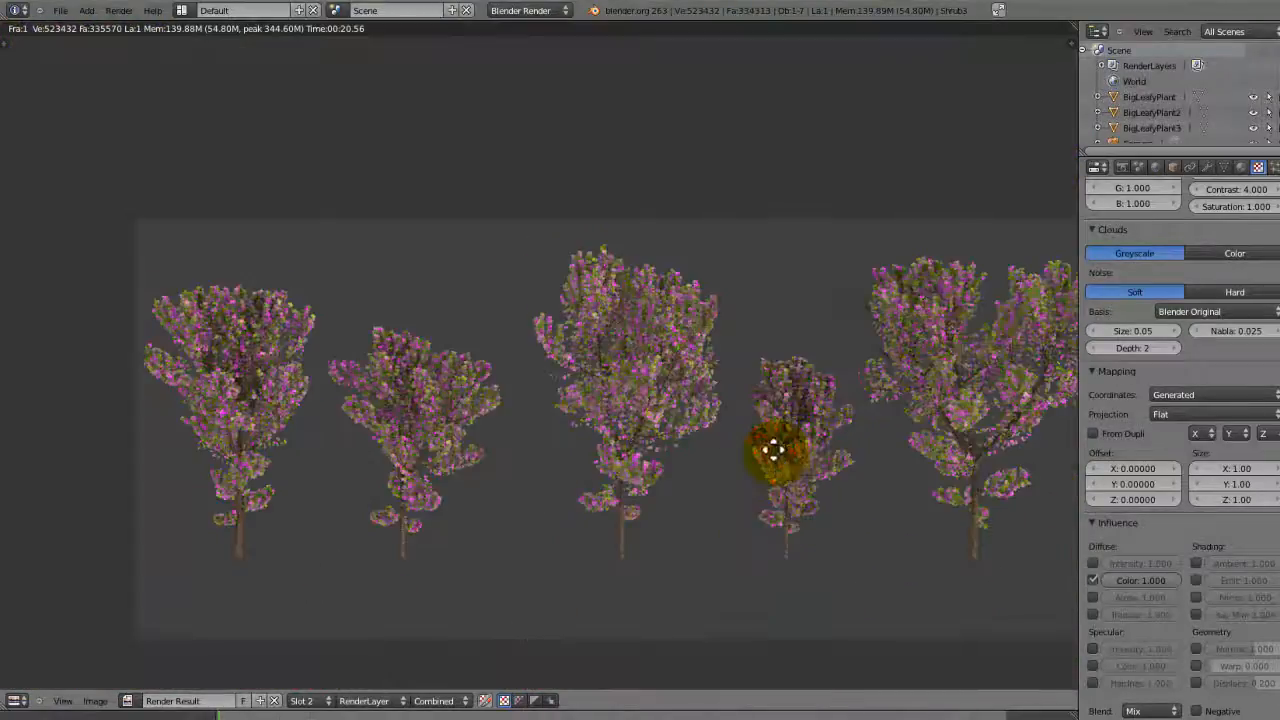
Step: Set the colour variation texture's brightness to 0.3 and render the shrubs again
{"action": "scroll", "coordinate": [1120, 400], "scroll_direction": "up", "scroll_amount": 10}
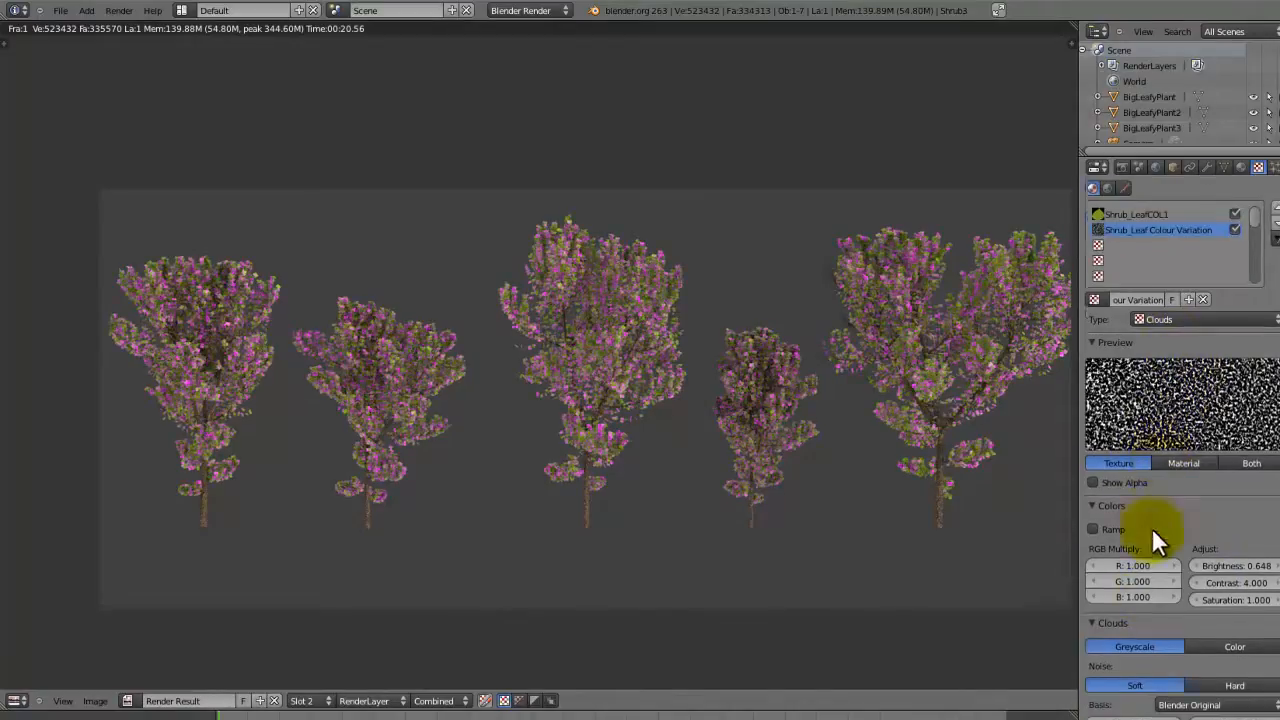
{"action": "scroll", "coordinate": [1210, 503], "scroll_direction": "down", "scroll_amount": 2}
{"action": "left_click", "coordinate": [1250, 505]}
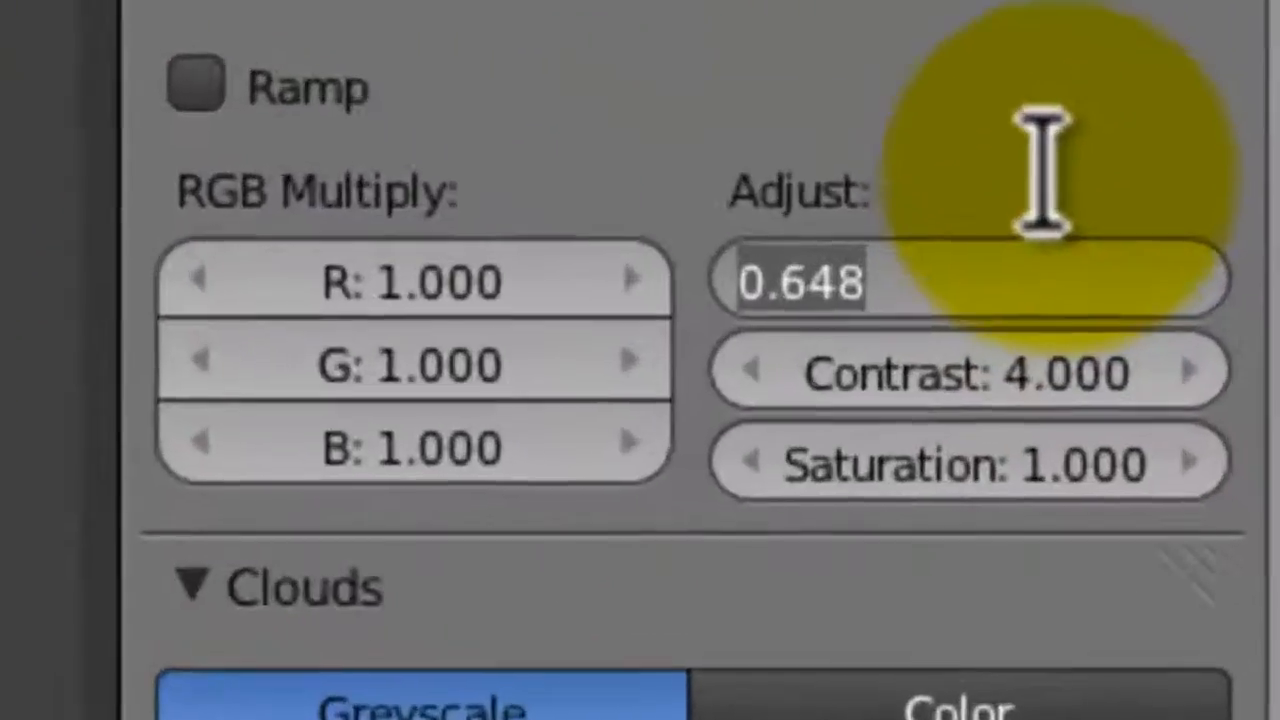
{"action": "type", "text": ".3"}
{"action": "key", "text": "Return"}
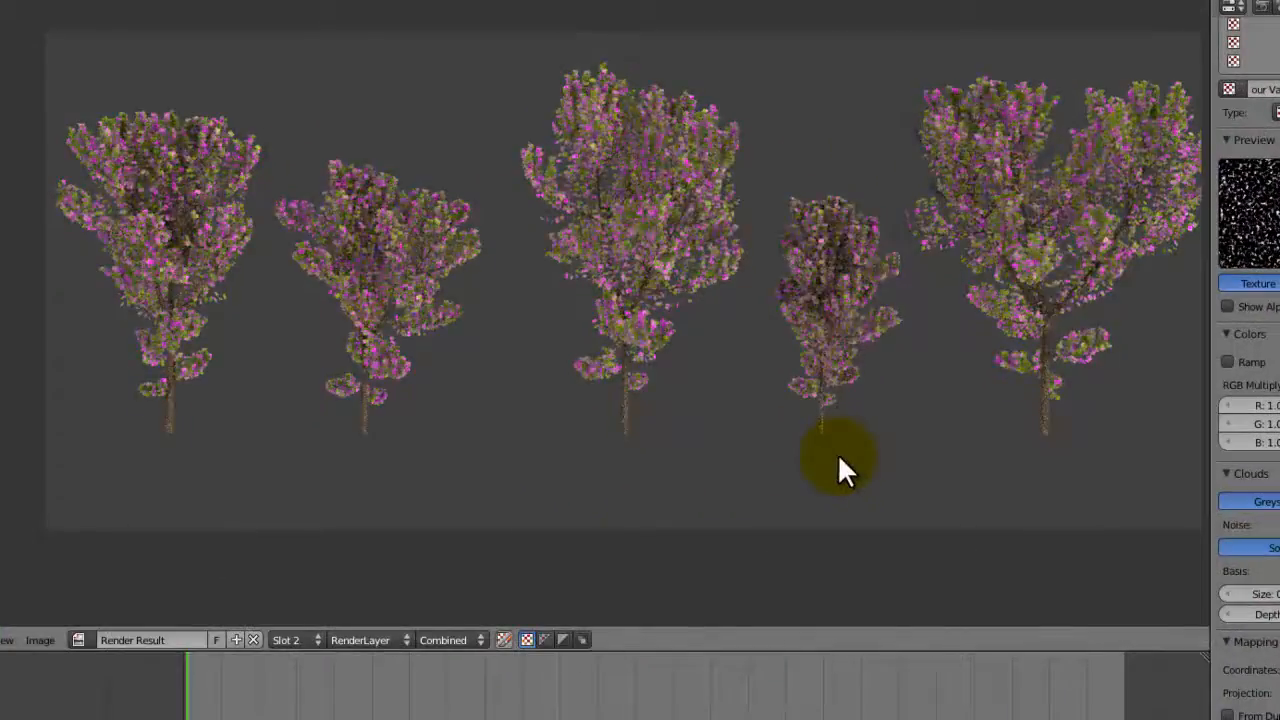
{"action": "key", "text": "F12"}
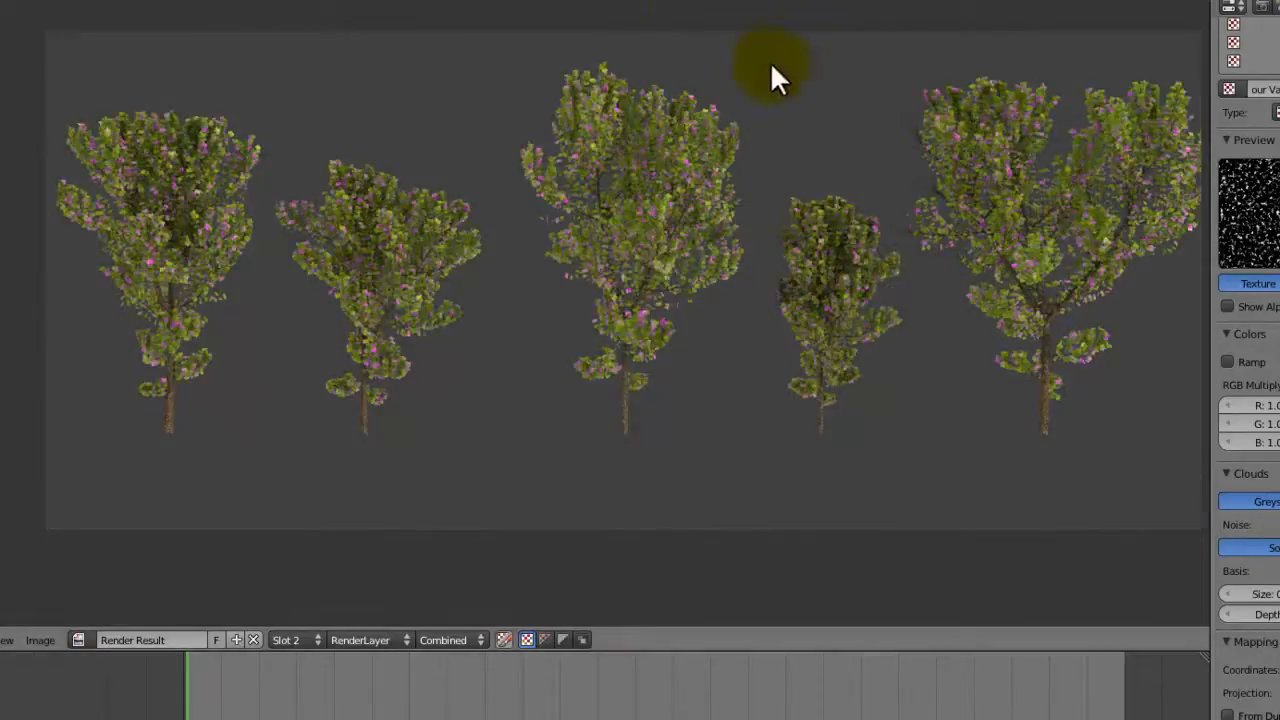
Step: Inspect the leaf colour variation on the individual shrubs in the new render
{"action": "scroll", "coordinate": [771, 349], "scroll_direction": "up", "scroll_amount": 3}
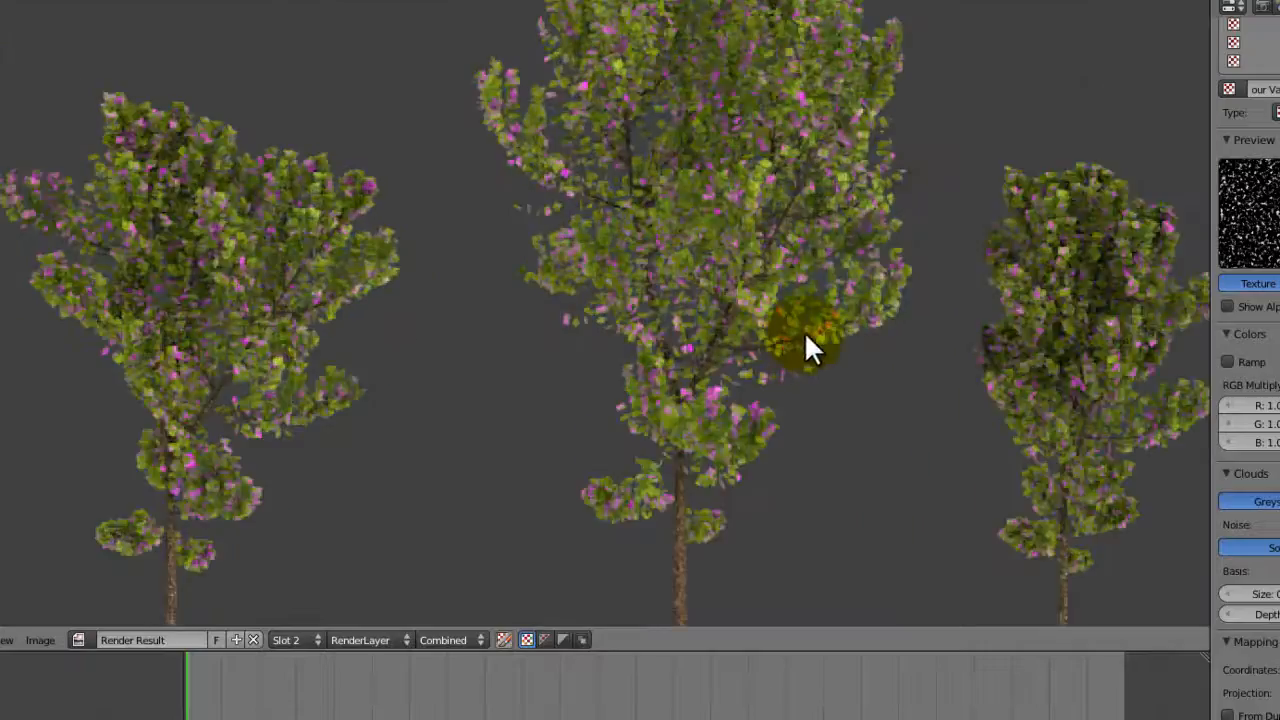
{"action": "middle_click_drag", "start_coordinate": [806, 343], "coordinate": [260, 285]}
{"action": "middle_click_drag", "start_coordinate": [920, 49], "coordinate": [974, 115]}
{"action": "middle_click_drag", "start_coordinate": [770, 176], "coordinate": [1130, 50]}
{"action": "scroll", "coordinate": [1052, 44], "scroll_direction": "down", "scroll_amount": 3}
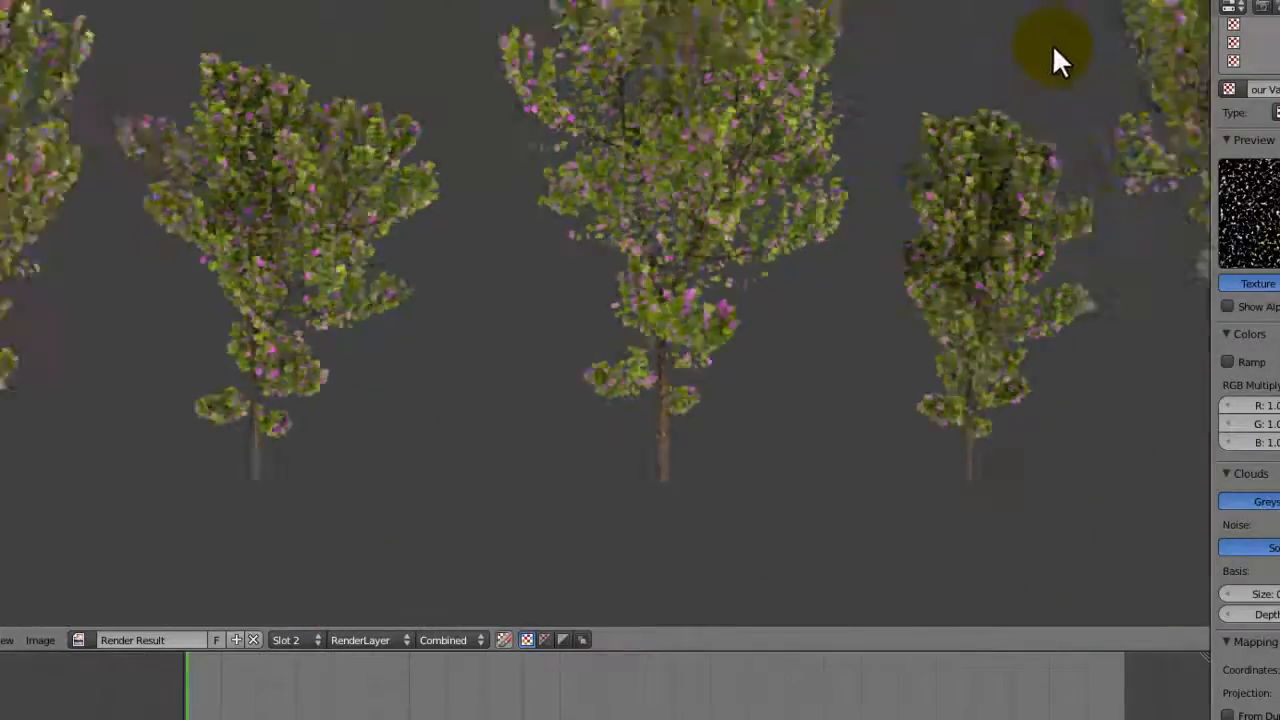
Step: Change the leaf colour variation texture's influence colour from magenta to a dark golden brown
{"action": "scroll", "coordinate": [1275, 270], "scroll_direction": "down", "scroll_amount": 8}
{"action": "left_click", "coordinate": [1003, 549]}
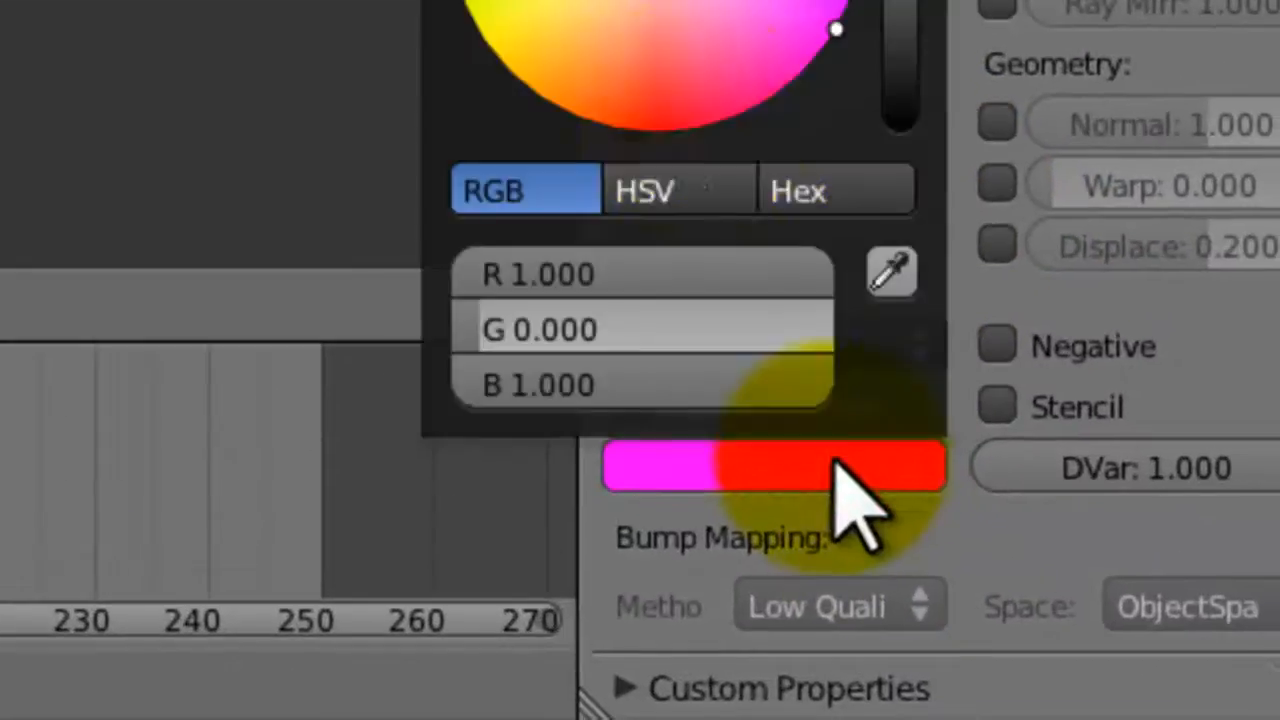
{"action": "left_click_drag", "start_coordinate": [559, 65], "coordinate": [588, 86]}
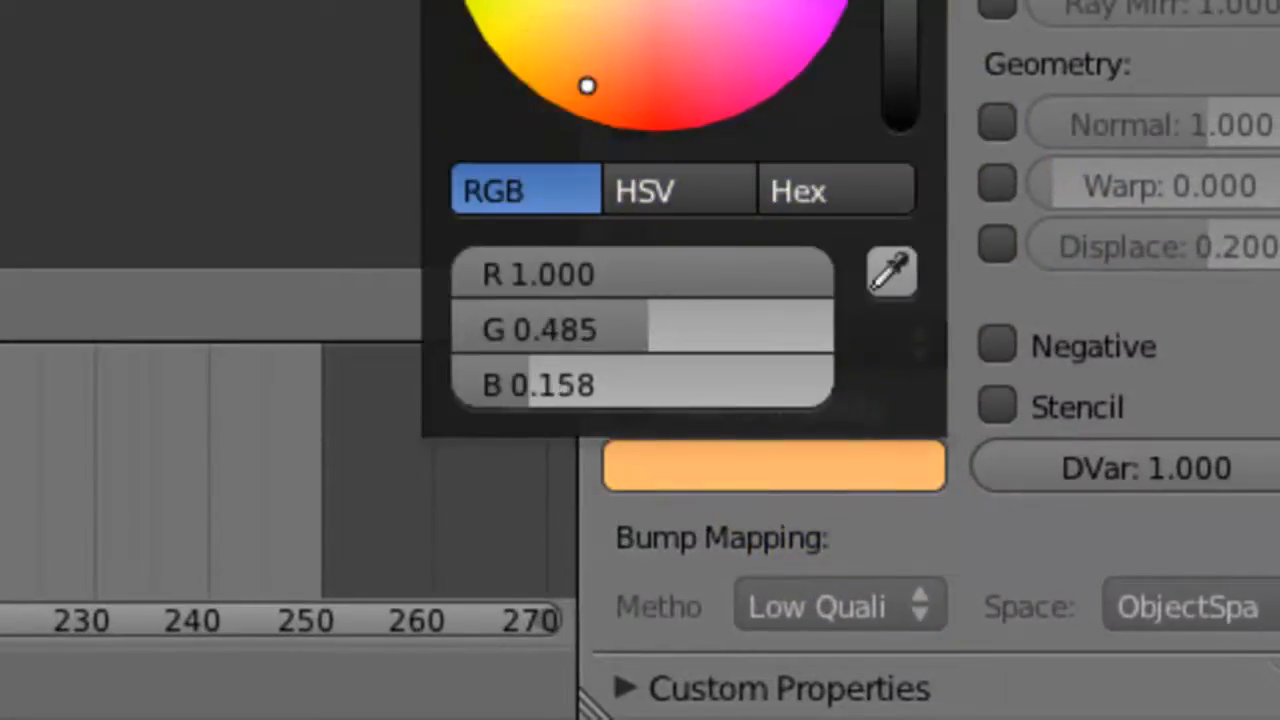
{"action": "left_click", "coordinate": [848, 452]}
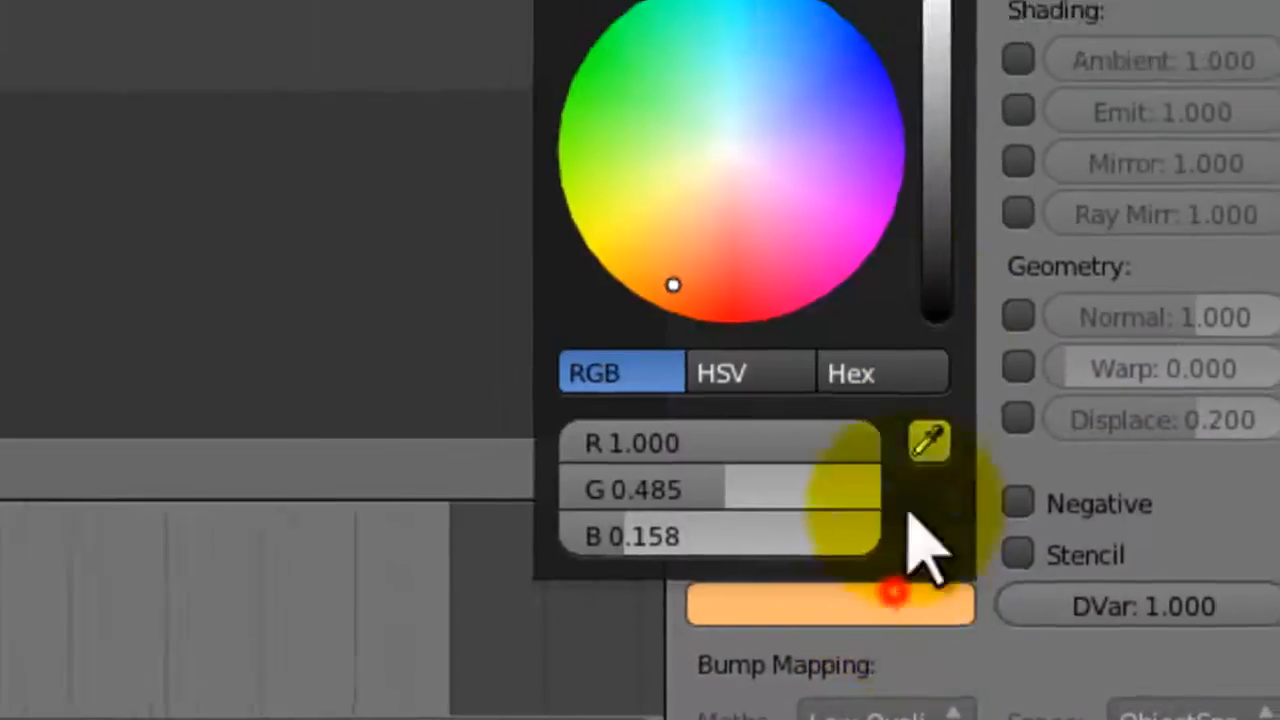
{"action": "left_click_drag", "start_coordinate": [934, 98], "coordinate": [936, 70]}
{"action": "left_click_drag", "start_coordinate": [768, 373], "coordinate": [671, 343]}
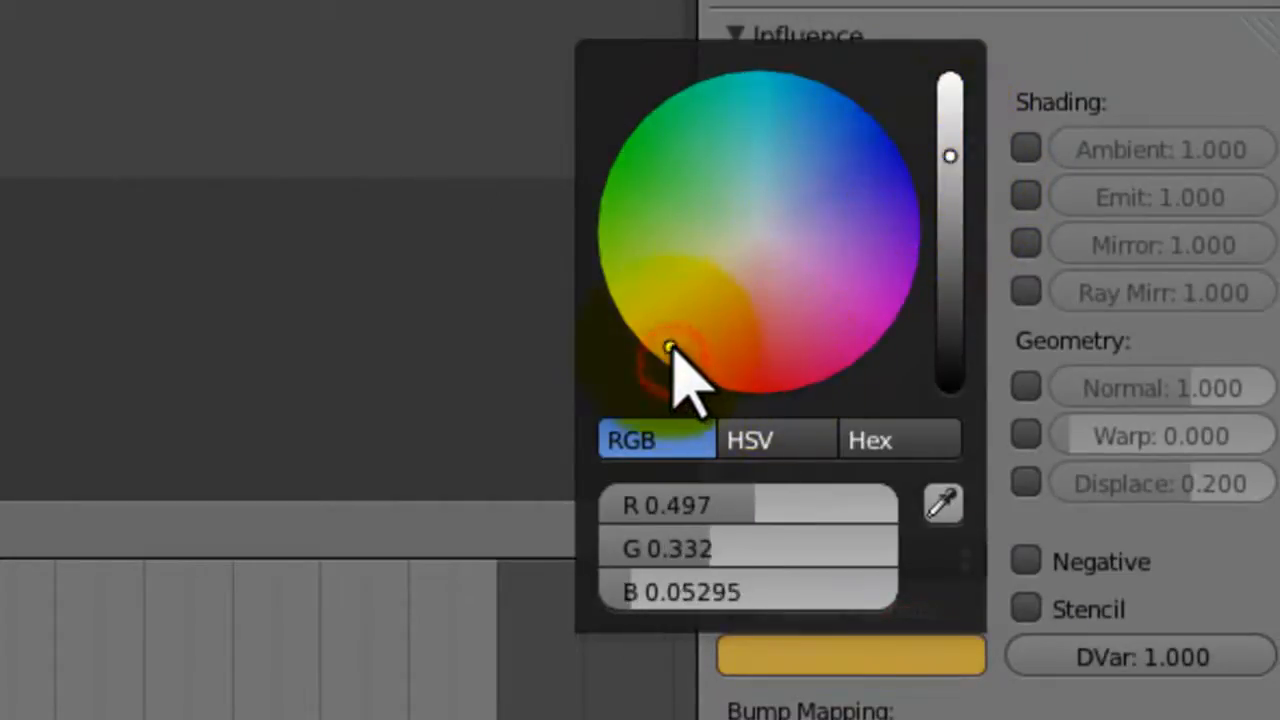
{"action": "left_click_drag", "start_coordinate": [950, 157], "coordinate": [944, 292]}
Step: Set the colour variation texture's diffuse Color influence to 0.4 and render the shrubs again
{"action": "left_click", "coordinate": [897, 205]}
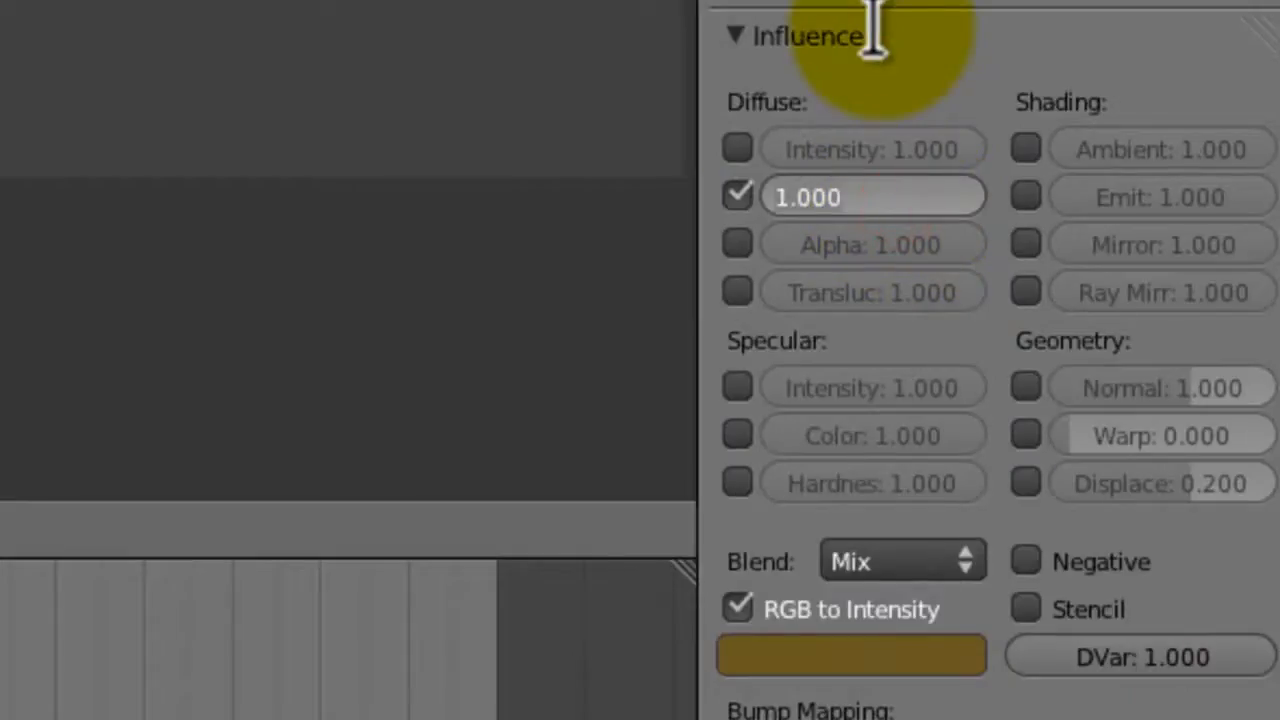
{"action": "type", "text": ".4"}
{"action": "key", "text": "Return"}
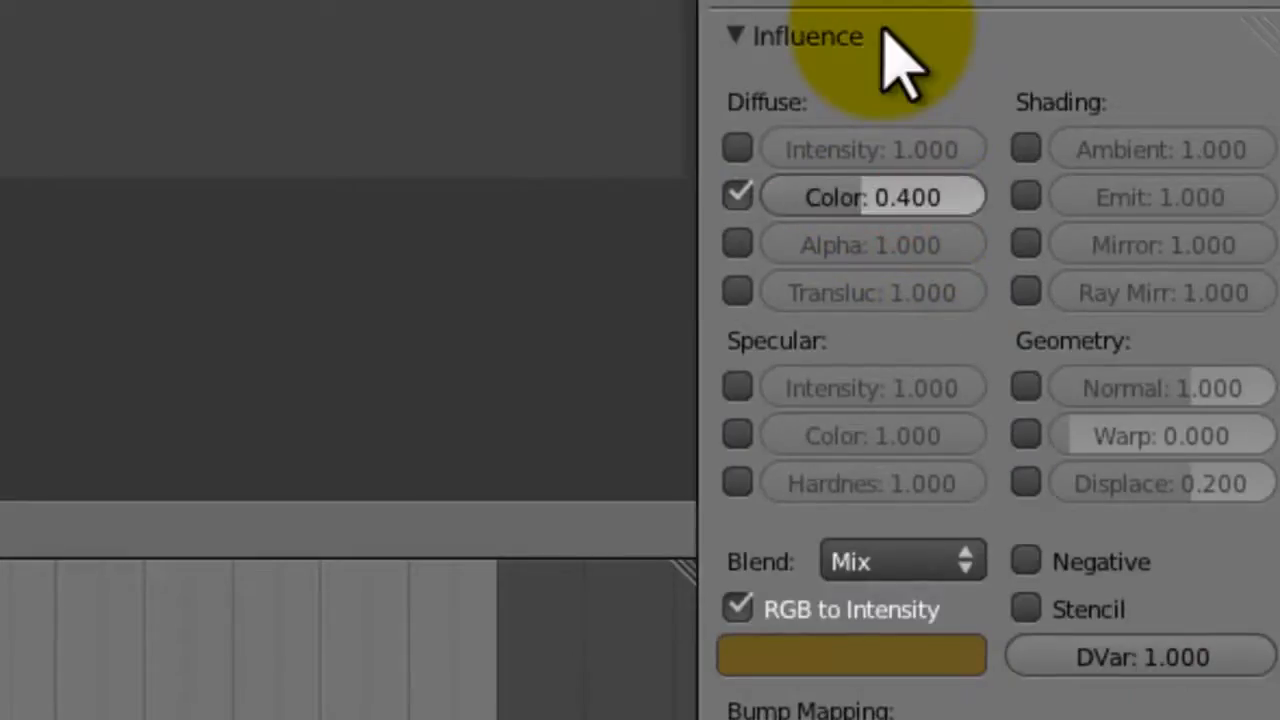
{"action": "scroll", "coordinate": [895, 60], "scroll_direction": "up", "scroll_amount": 6}
{"action": "scroll", "coordinate": [880, 30], "scroll_direction": "up", "scroll_amount": 6}
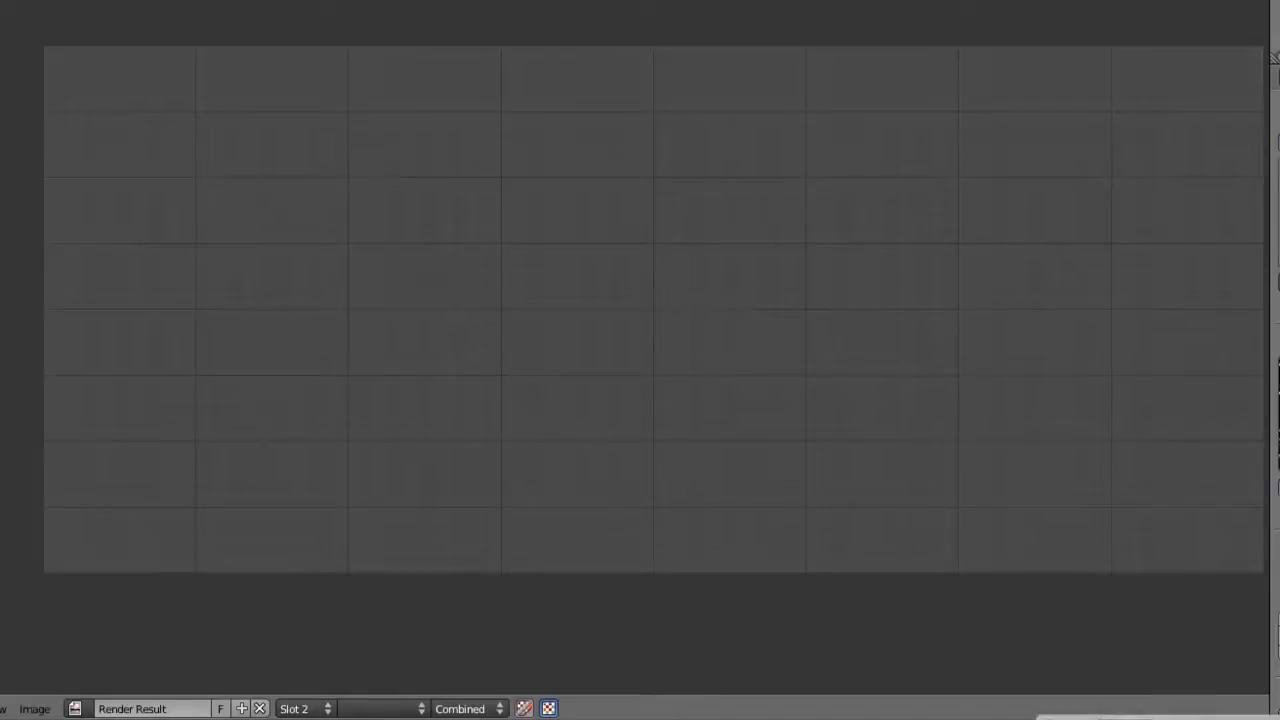
{"action": "middle_click_drag", "start_coordinate": [855, 262], "coordinate": [806, 277]}
{"action": "scroll", "coordinate": [808, 280], "scroll_direction": "up", "scroll_amount": 1}
{"action": "scroll", "coordinate": [807, 278], "scroll_direction": "down", "scroll_amount": 1}
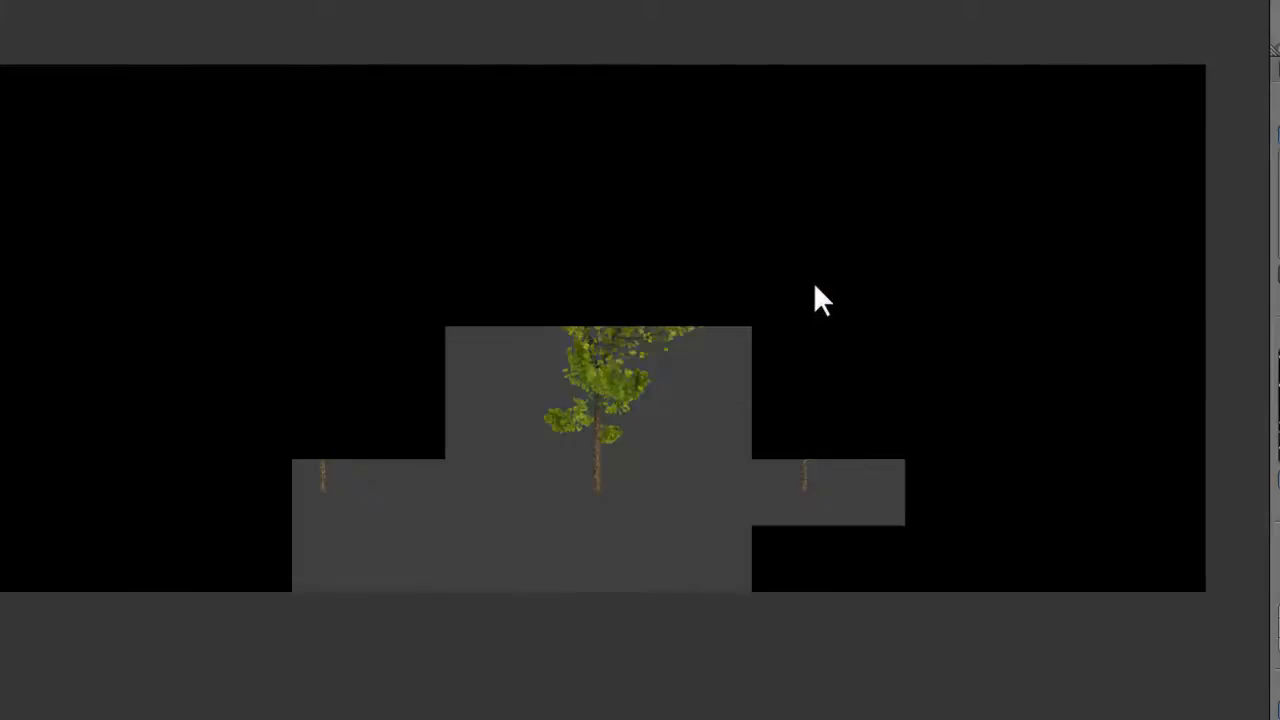
Step: Examine the leaf colours on the shrubs in the Slot 2 render, both close up and as a group
{"action": "scroll", "coordinate": [816, 282], "scroll_direction": "up", "scroll_amount": 5}
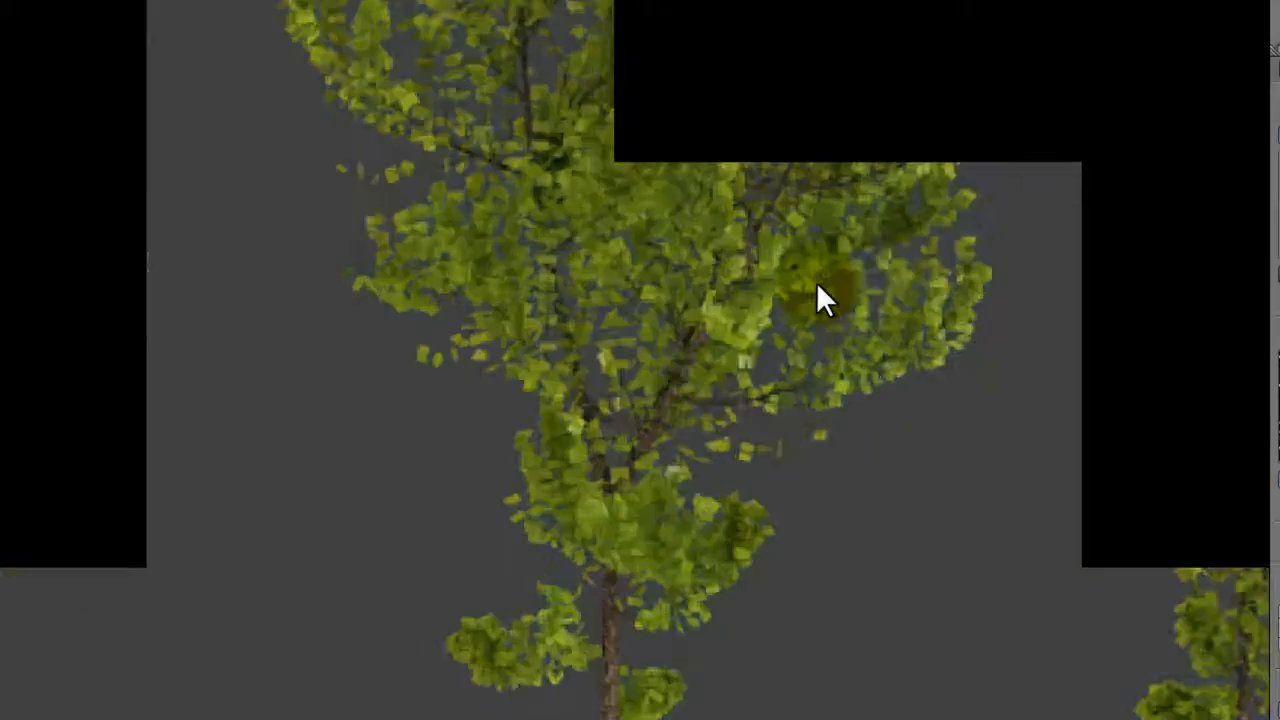
{"action": "scroll", "coordinate": [714, 299], "scroll_direction": "down", "scroll_amount": 4}
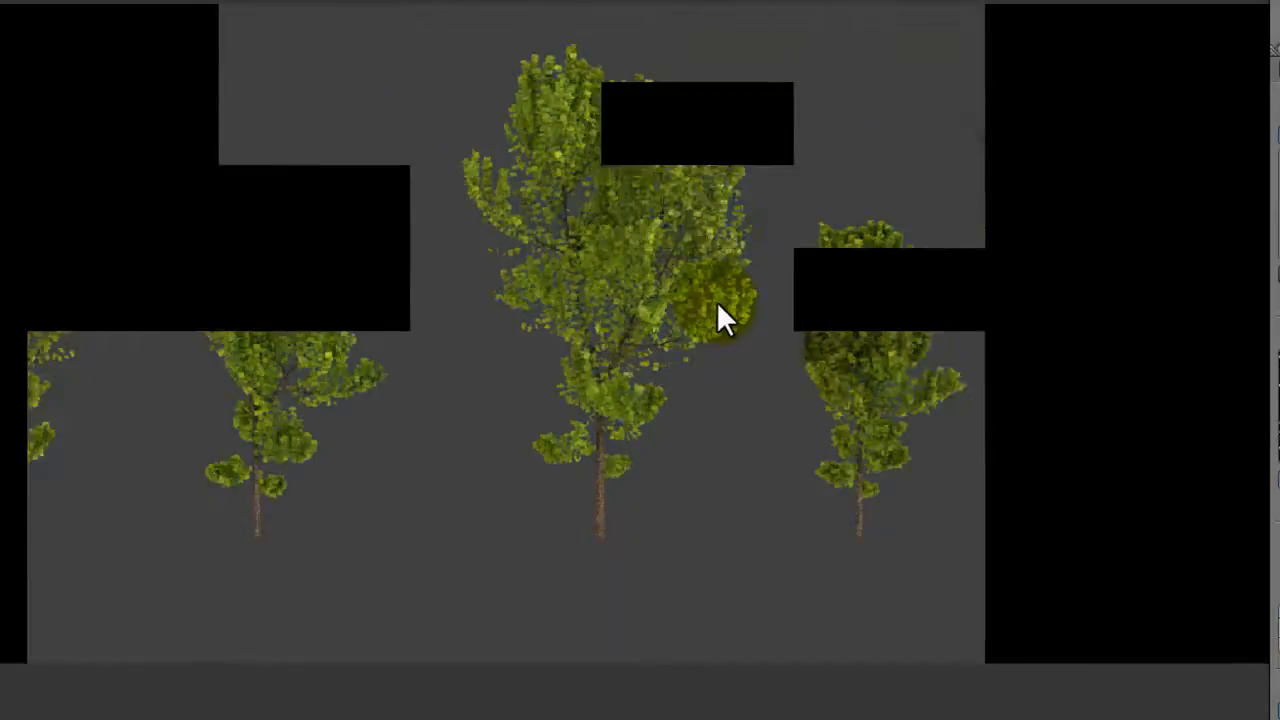
{"action": "scroll", "coordinate": [720, 305], "scroll_direction": "up", "scroll_amount": 5}
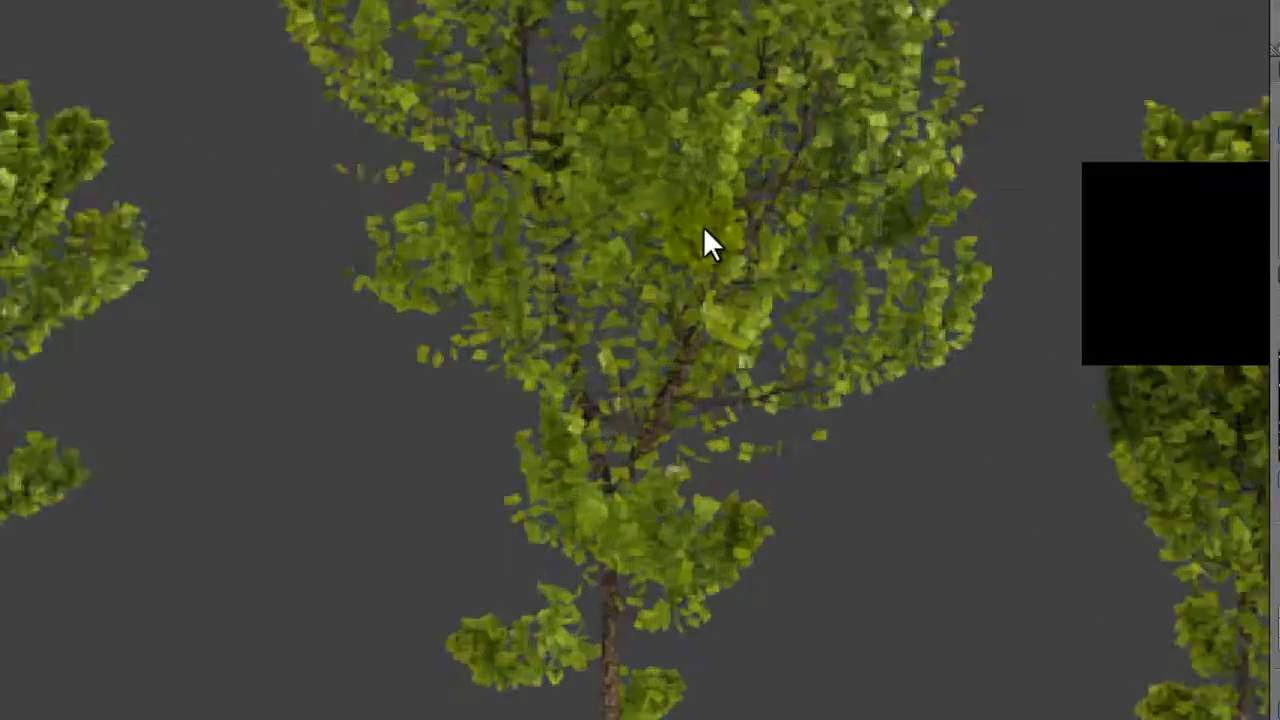
{"action": "scroll", "coordinate": [704, 232], "scroll_direction": "down", "scroll_amount": 5}
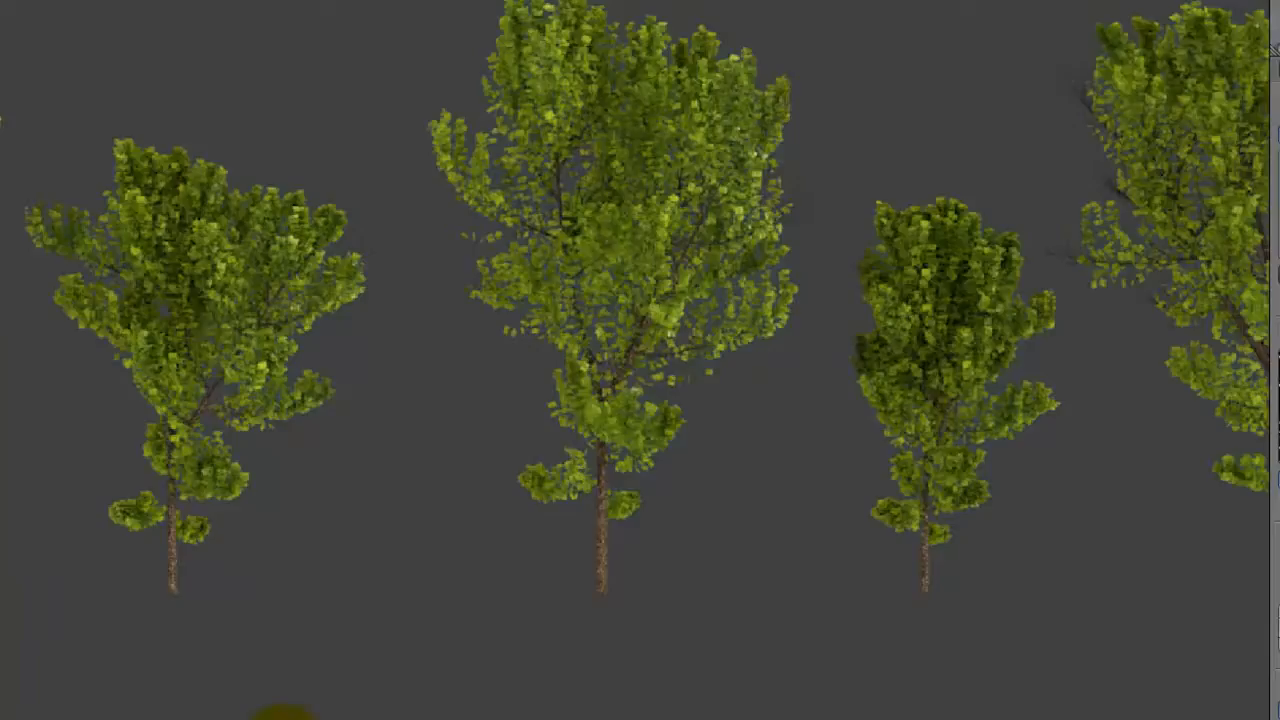
{"action": "left_click", "coordinate": [284, 719]}
{"action": "left_click", "coordinate": [298, 717]}
{"action": "left_click", "coordinate": [297, 719]}
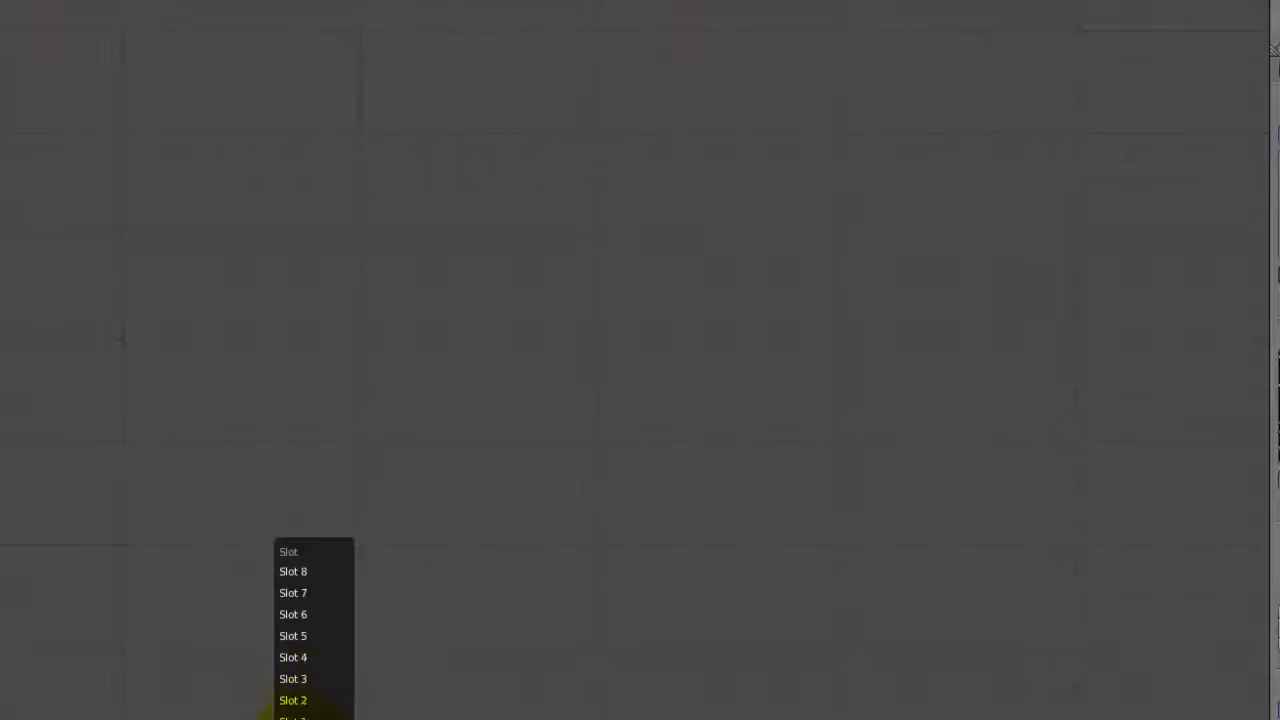
{"action": "left_click", "coordinate": [310, 700]}
{"action": "scroll", "coordinate": [720, 286], "scroll_direction": "down", "scroll_amount": 4}
{"action": "scroll", "coordinate": [720, 286], "scroll_direction": "up", "scroll_amount": 5}
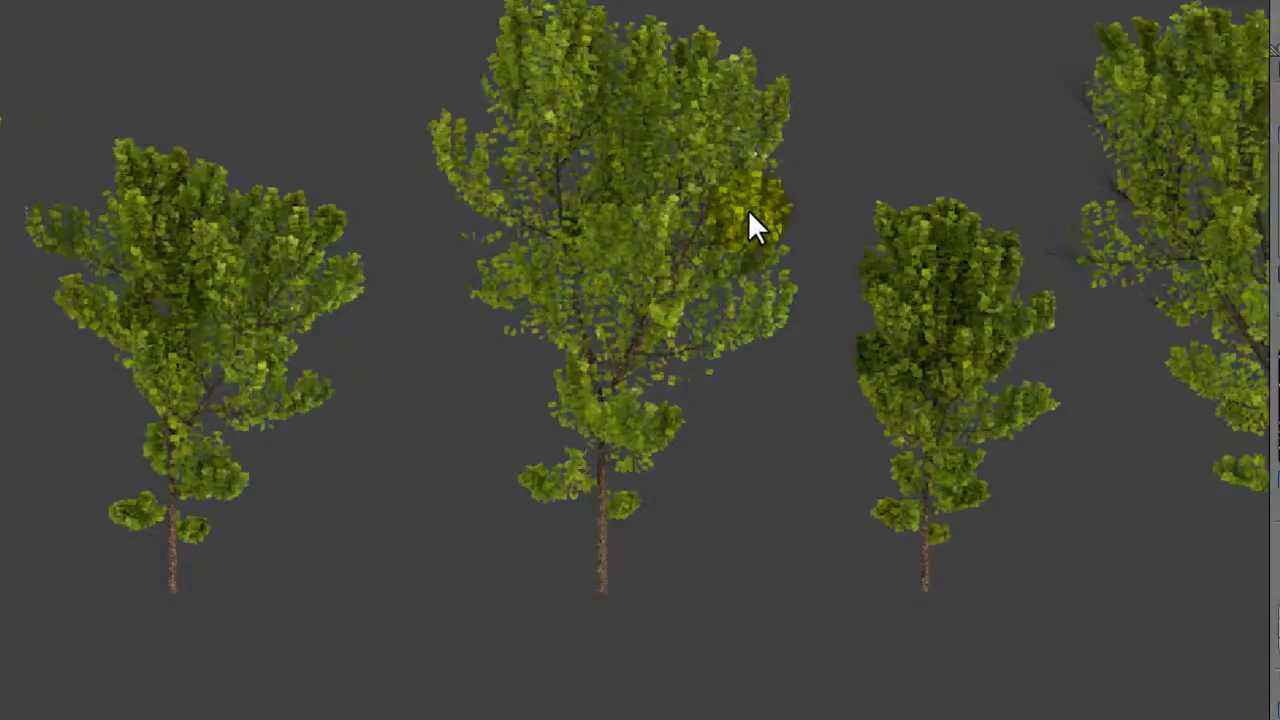
{"action": "middle_click_drag", "start_coordinate": [749, 212], "coordinate": [897, 205]}
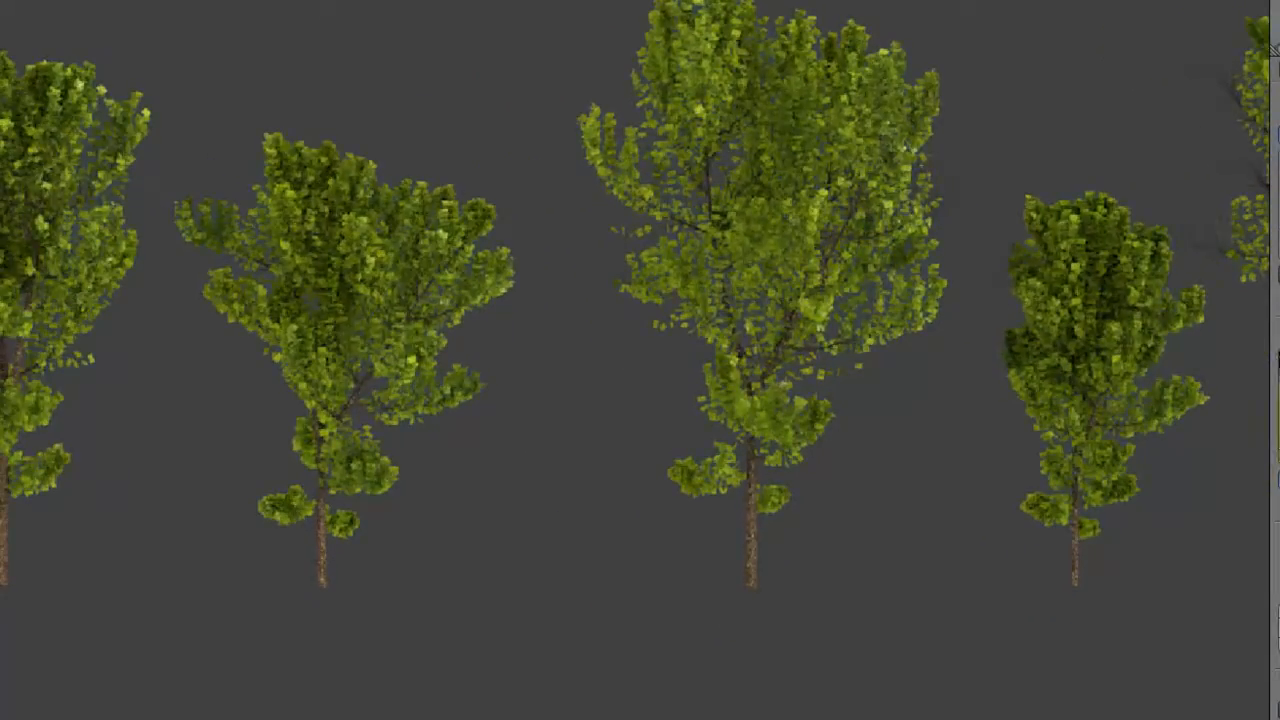
Step: Set the Shrub_LeafCOL1 texture's brightness to 0.8, contrast to 1.1 and saturation to 1.1, and render into Slot 1
{"action": "left_click", "coordinate": [1231, 489]}
{"action": "left_click", "coordinate": [1266, 466]}
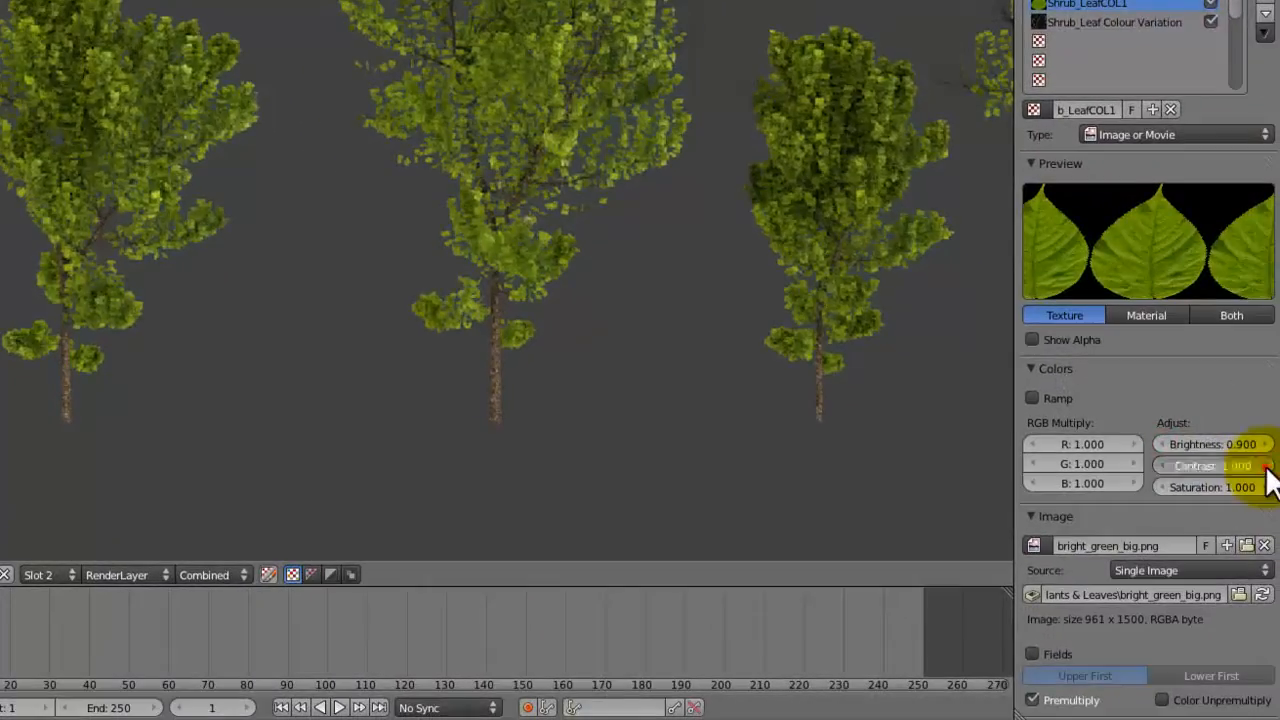
{"action": "left_click", "coordinate": [1165, 444]}
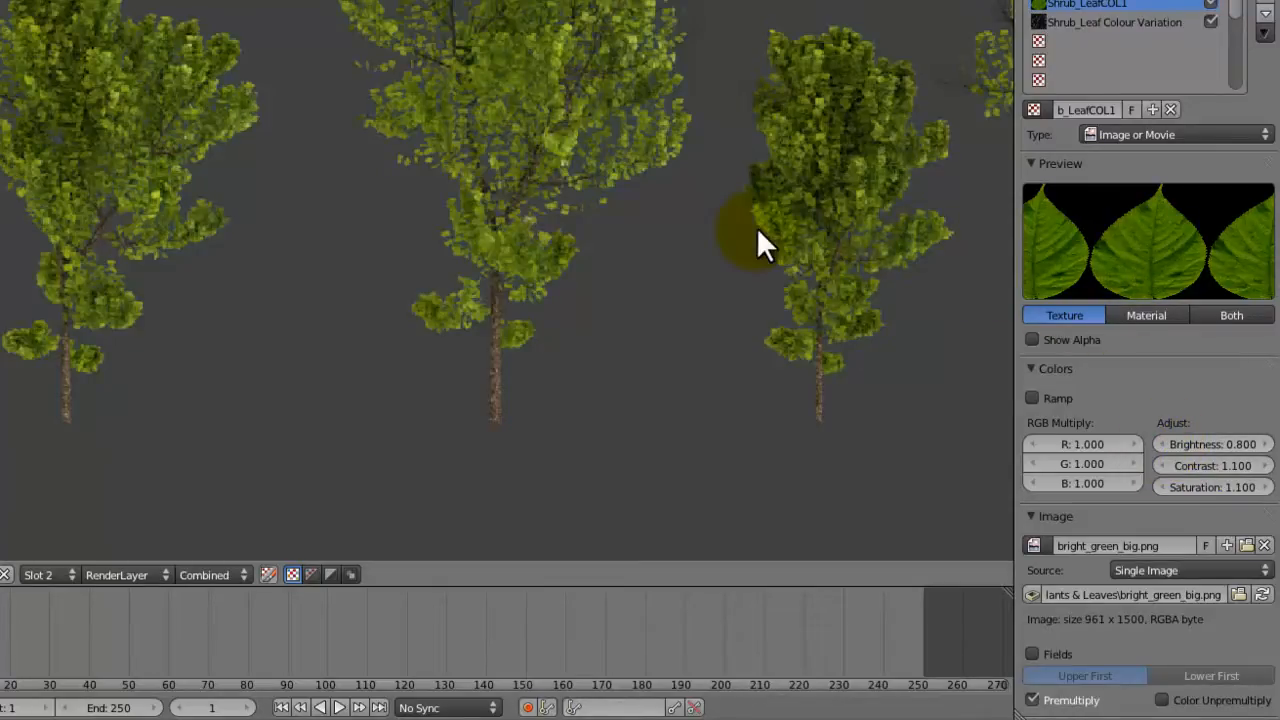
{"action": "left_click", "coordinate": [70, 574]}
{"action": "left_click", "coordinate": [58, 560]}
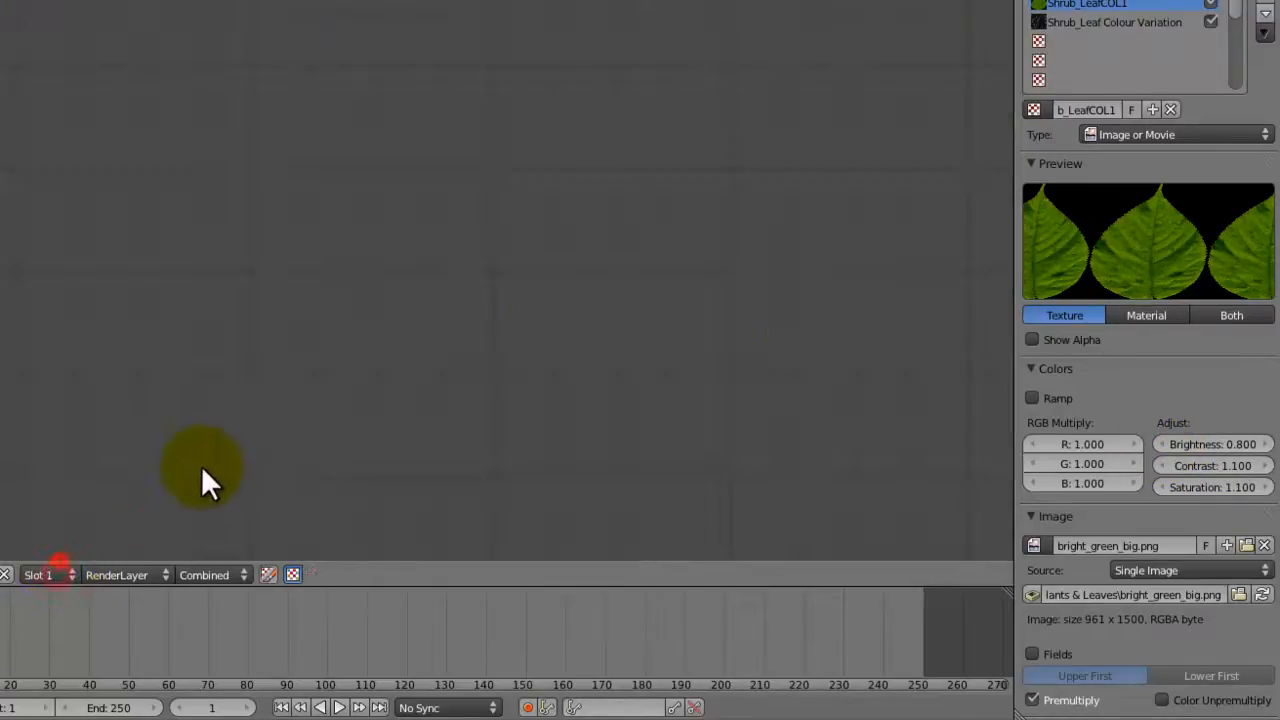
{"action": "key", "text": "F12"}
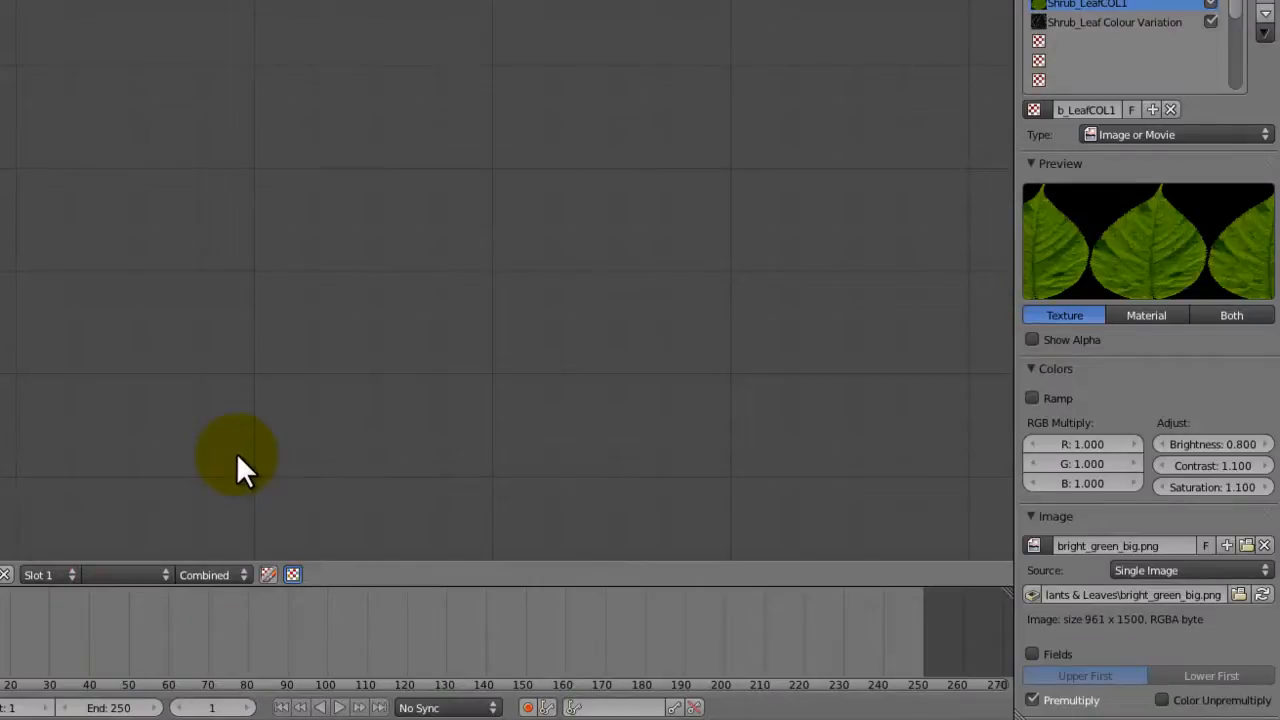
Step: Inspect the adjusted leaf colours in the new render, looking closely at the small fourth shrub
{"action": "middle_click_drag", "start_coordinate": [615, 250], "coordinate": [416, 235]}
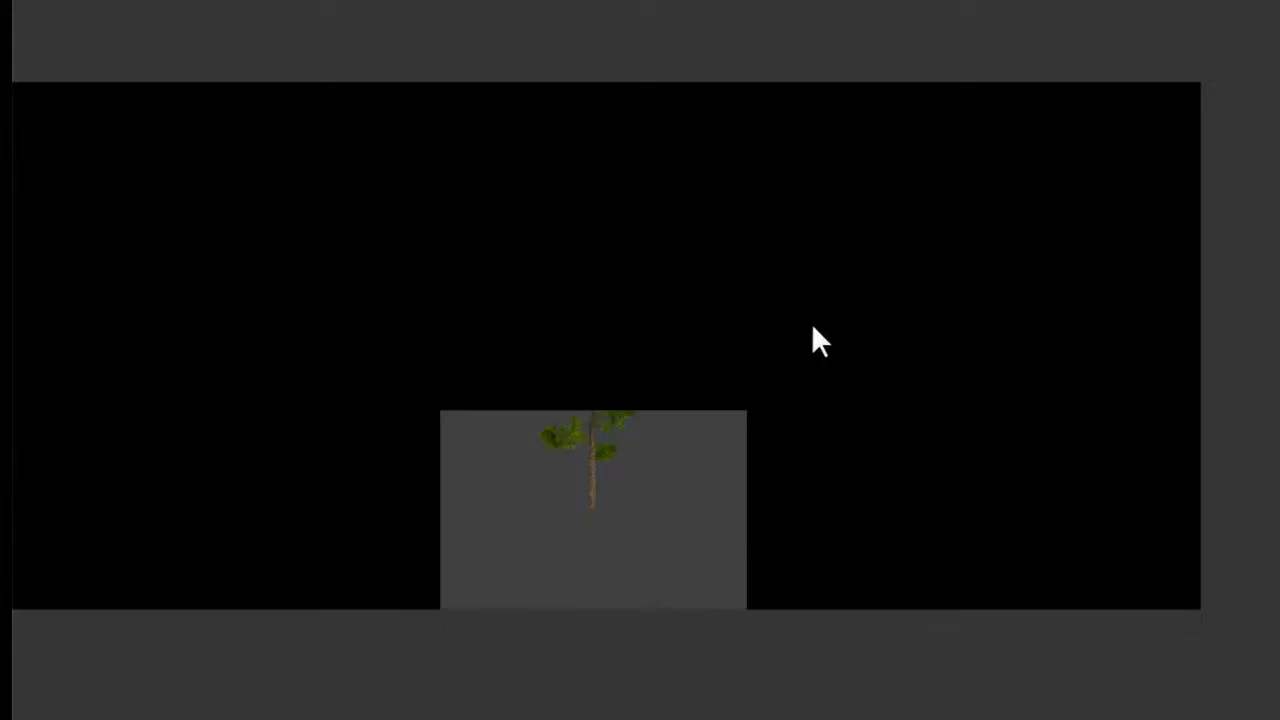
{"action": "middle_click_drag", "start_coordinate": [811, 323], "coordinate": [1017, 330]}
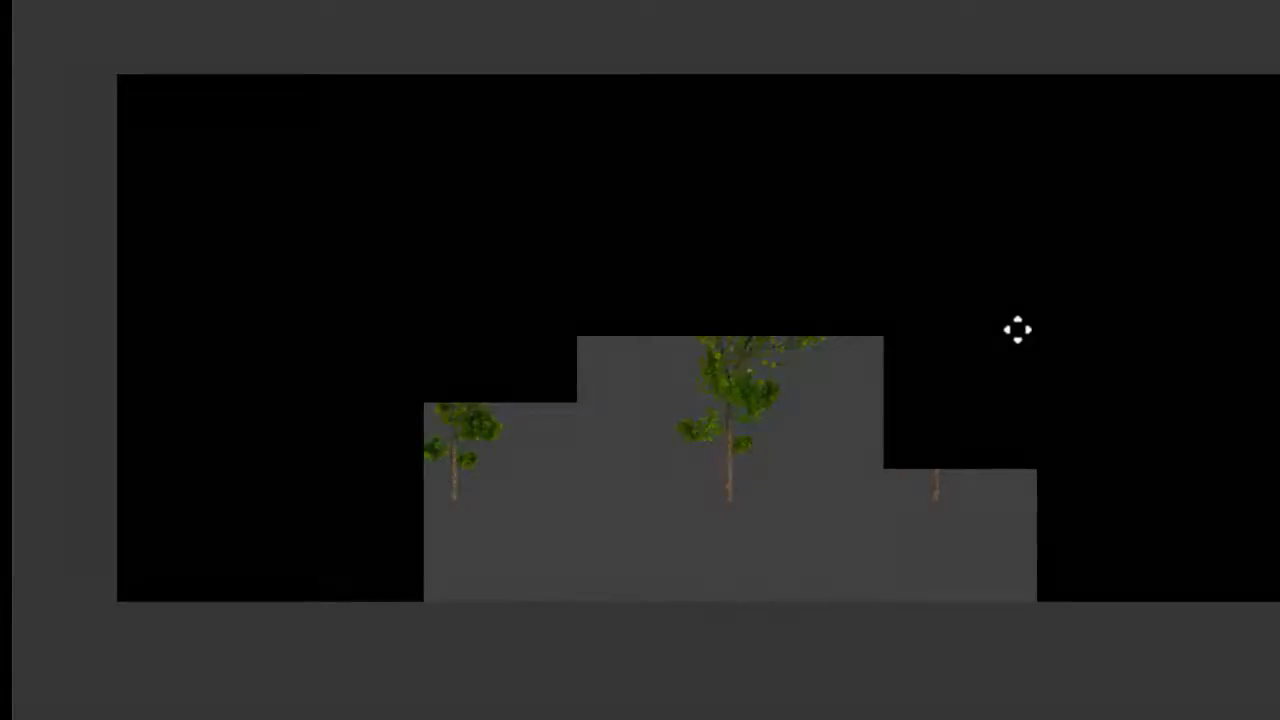
{"action": "scroll", "coordinate": [1018, 330], "scroll_direction": "up", "scroll_amount": 2}
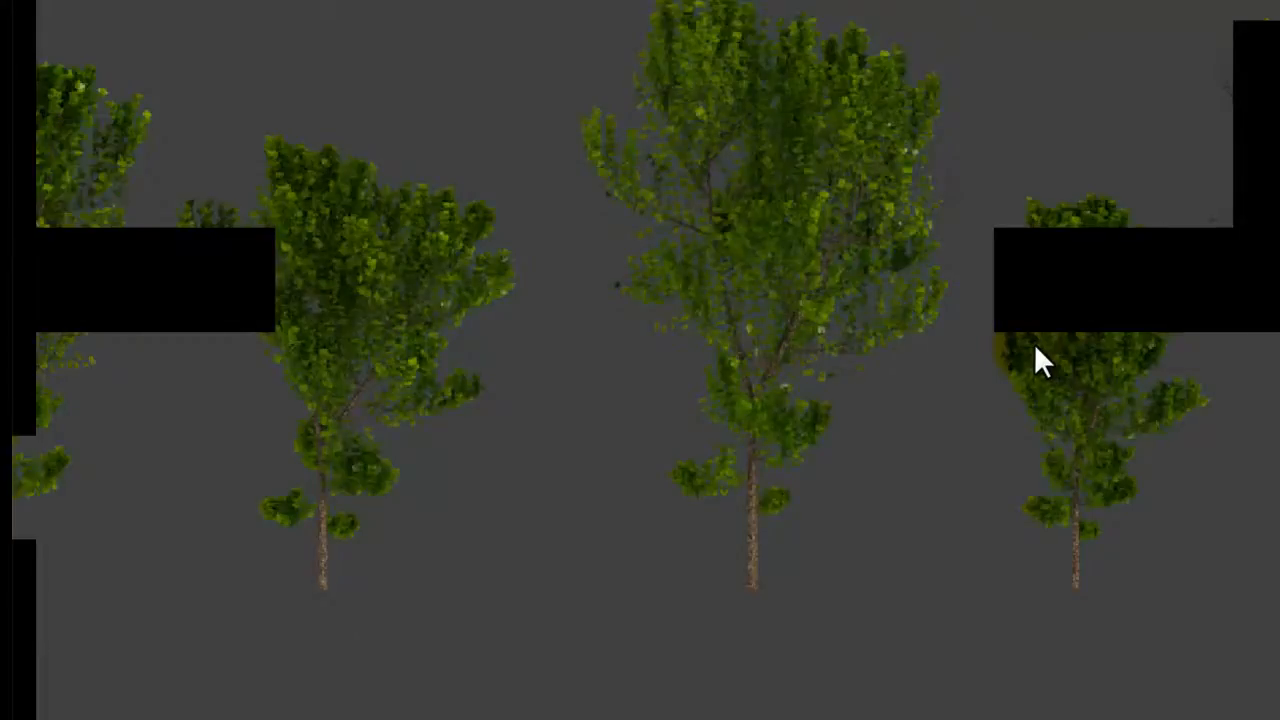
{"action": "scroll", "coordinate": [1034, 343], "scroll_direction": "down", "scroll_amount": 2}
{"action": "scroll", "coordinate": [1034, 347], "scroll_direction": "down", "scroll_amount": 1}
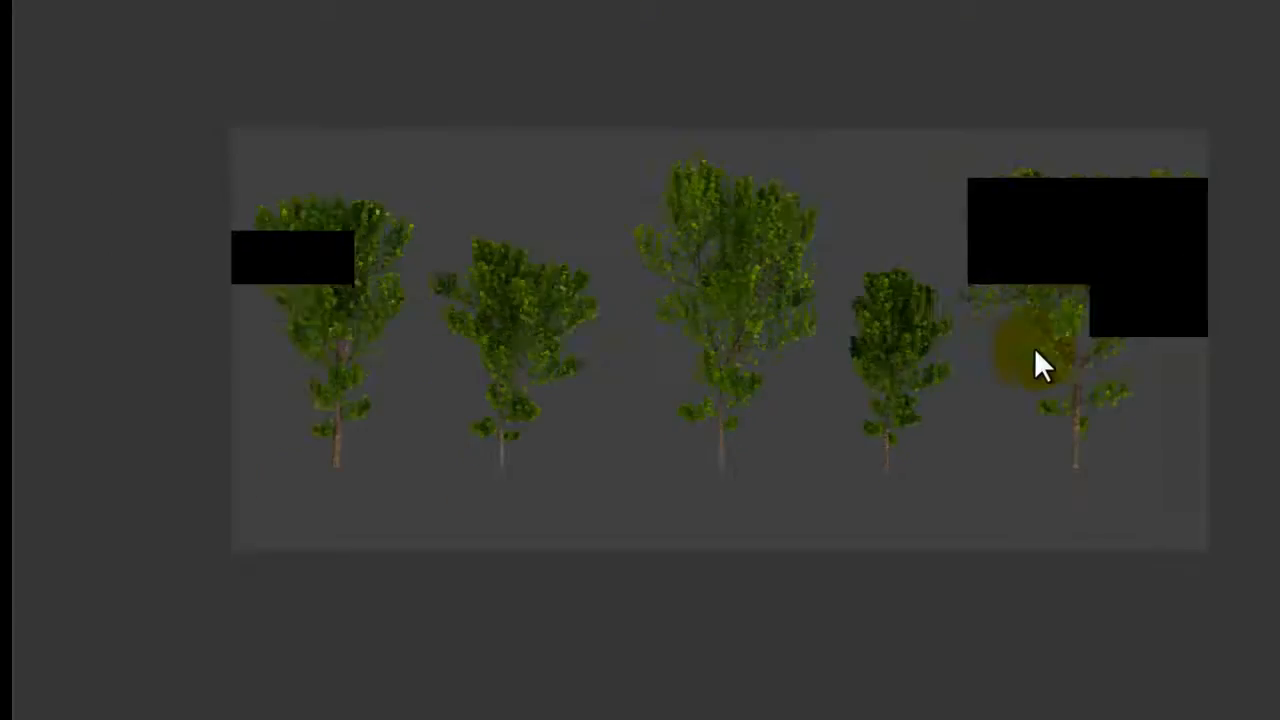
{"action": "scroll", "coordinate": [1034, 347], "scroll_direction": "up", "scroll_amount": 1}
{"action": "middle_click_drag", "start_coordinate": [1034, 347], "coordinate": [805, 347]}
{"action": "scroll", "coordinate": [773, 261], "scroll_direction": "up", "scroll_amount": 3}
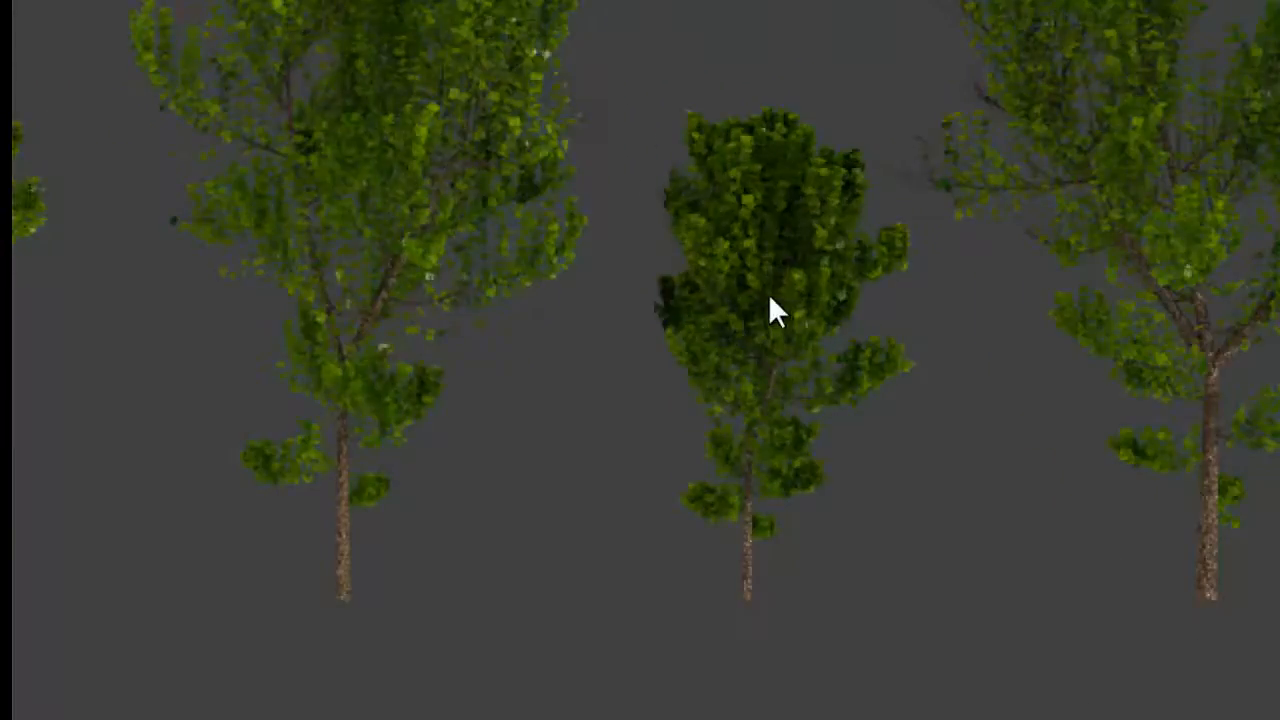
{"action": "scroll", "coordinate": [770, 298], "scroll_direction": "up", "scroll_amount": 2}
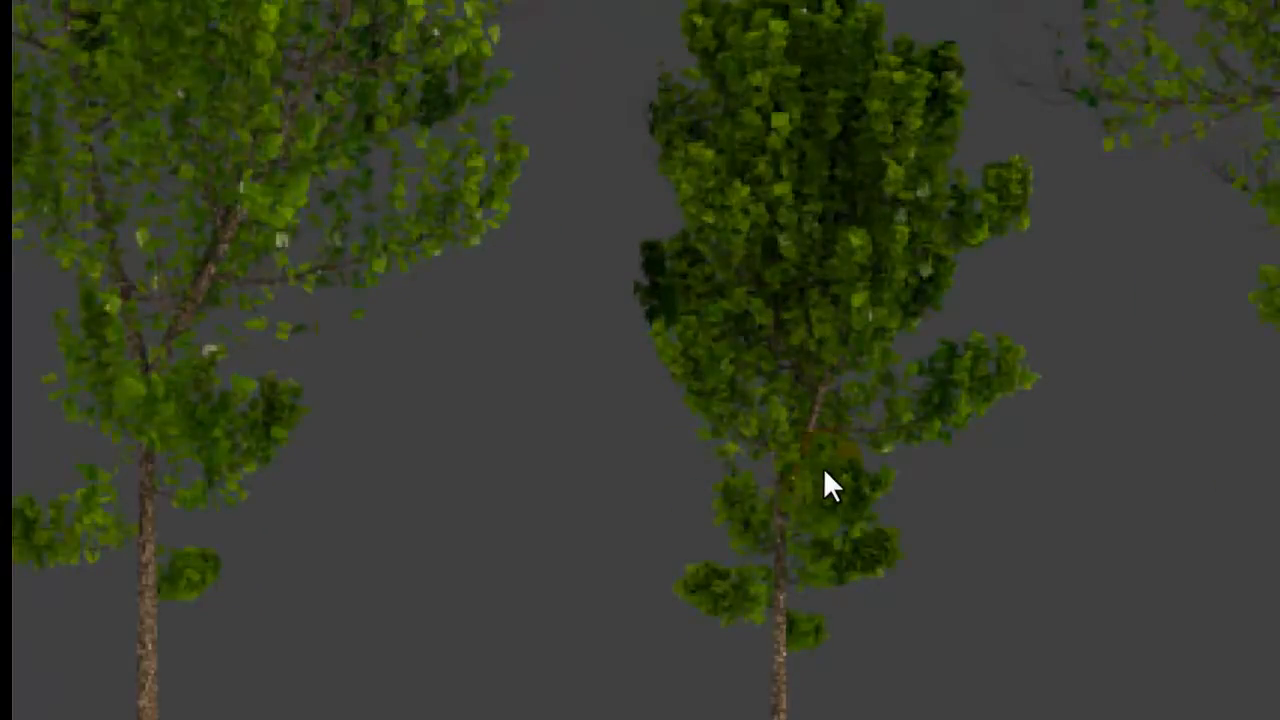
{"action": "scroll", "coordinate": [823, 467], "scroll_direction": "down", "scroll_amount": 4}
{"action": "scroll", "coordinate": [823, 467], "scroll_direction": "up", "scroll_amount": 1}
{"action": "scroll", "coordinate": [781, 224], "scroll_direction": "up", "scroll_amount": 3}
{"action": "middle_click_drag", "start_coordinate": [781, 224], "coordinate": [982, 426]}
Step: Compare the shape and foliage of all five shrubs across the full render
{"action": "scroll", "coordinate": [982, 426], "scroll_direction": "down", "scroll_amount": 6}
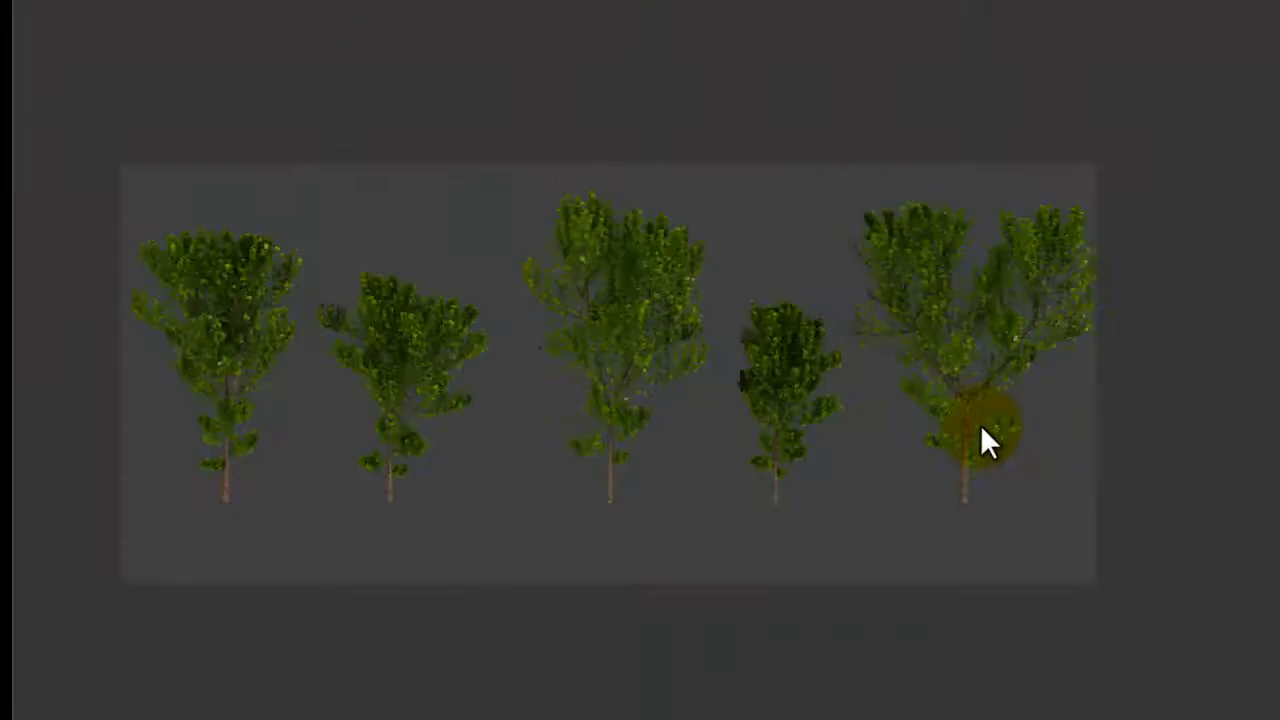
{"action": "scroll", "coordinate": [981, 432], "scroll_direction": "up", "scroll_amount": 3}
{"action": "middle_click_drag", "start_coordinate": [982, 430], "coordinate": [1043, 400]}
{"action": "scroll", "coordinate": [857, 371], "scroll_direction": "down", "scroll_amount": 5}
{"action": "scroll", "coordinate": [993, 356], "scroll_direction": "up", "scroll_amount": 1}
{"action": "scroll", "coordinate": [994, 355], "scroll_direction": "up", "scroll_amount": 1}
{"action": "scroll", "coordinate": [1077, 451], "scroll_direction": "up", "scroll_amount": 2}
{"action": "scroll", "coordinate": [1077, 451], "scroll_direction": "down", "scroll_amount": 4}
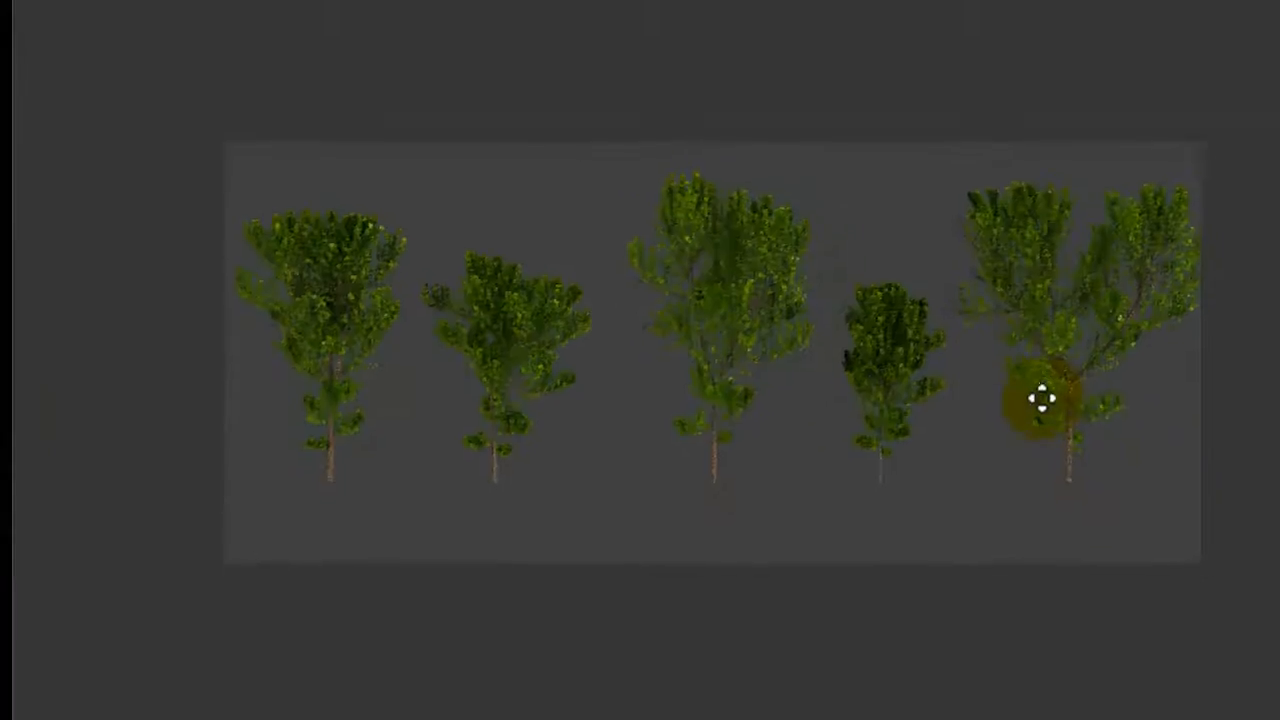
{"action": "scroll", "coordinate": [1043, 400], "scroll_direction": "up", "scroll_amount": 3}
{"action": "scroll", "coordinate": [1041, 395], "scroll_direction": "down", "scroll_amount": 3}
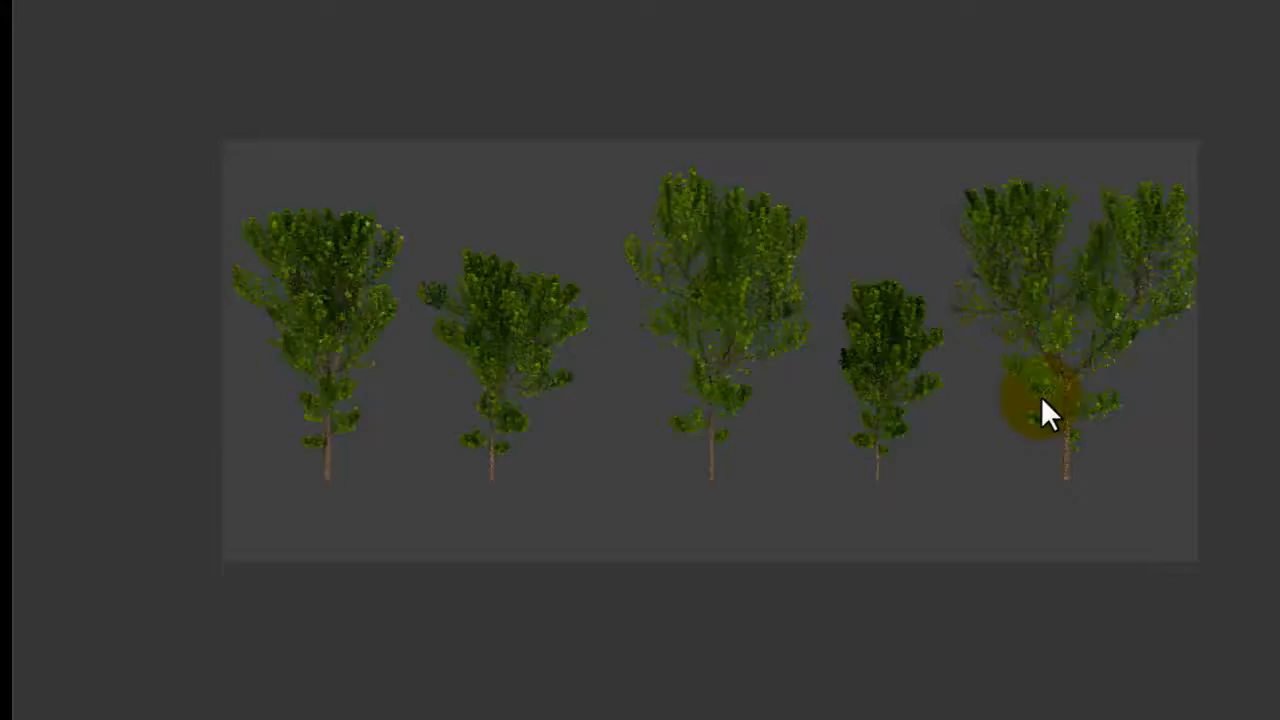
{"action": "scroll", "coordinate": [1000, 380], "scroll_direction": "up", "scroll_amount": 2}
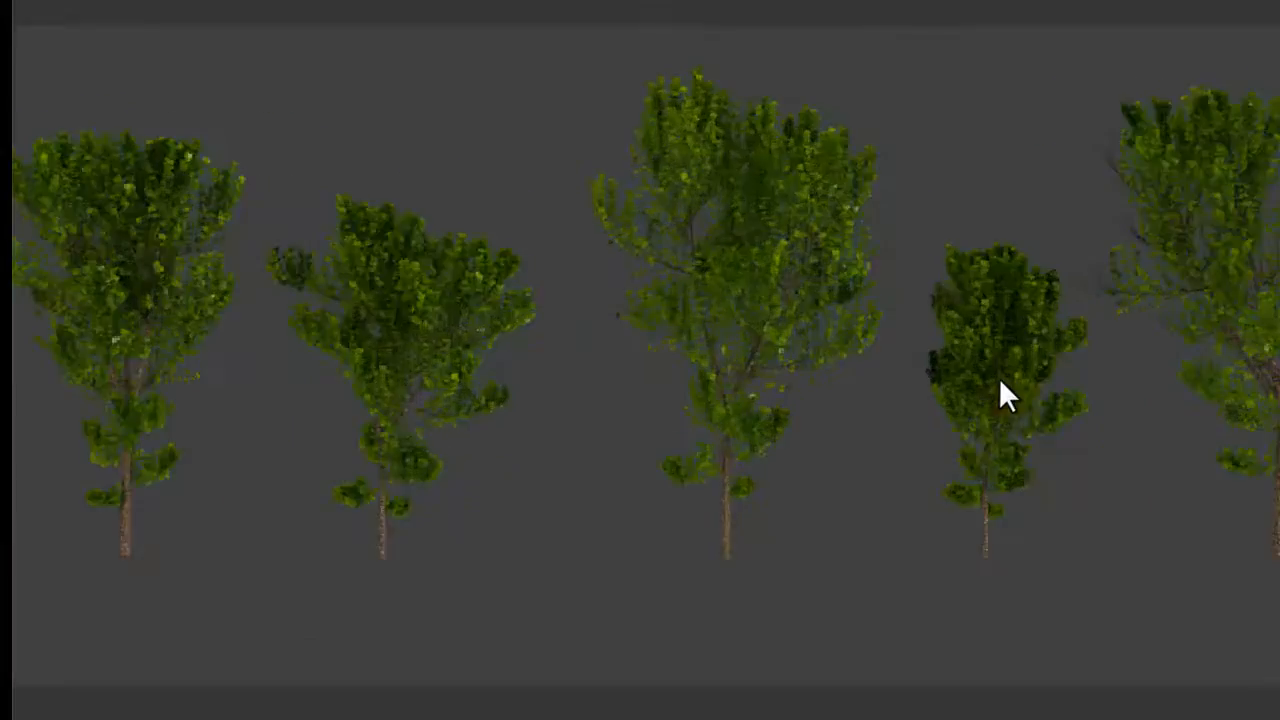
{"action": "scroll", "coordinate": [1000, 380], "scroll_direction": "down", "scroll_amount": 1}
Step: Close the render, leave the camera view and save the file over the existing one
{"action": "key", "text": "Escape"}
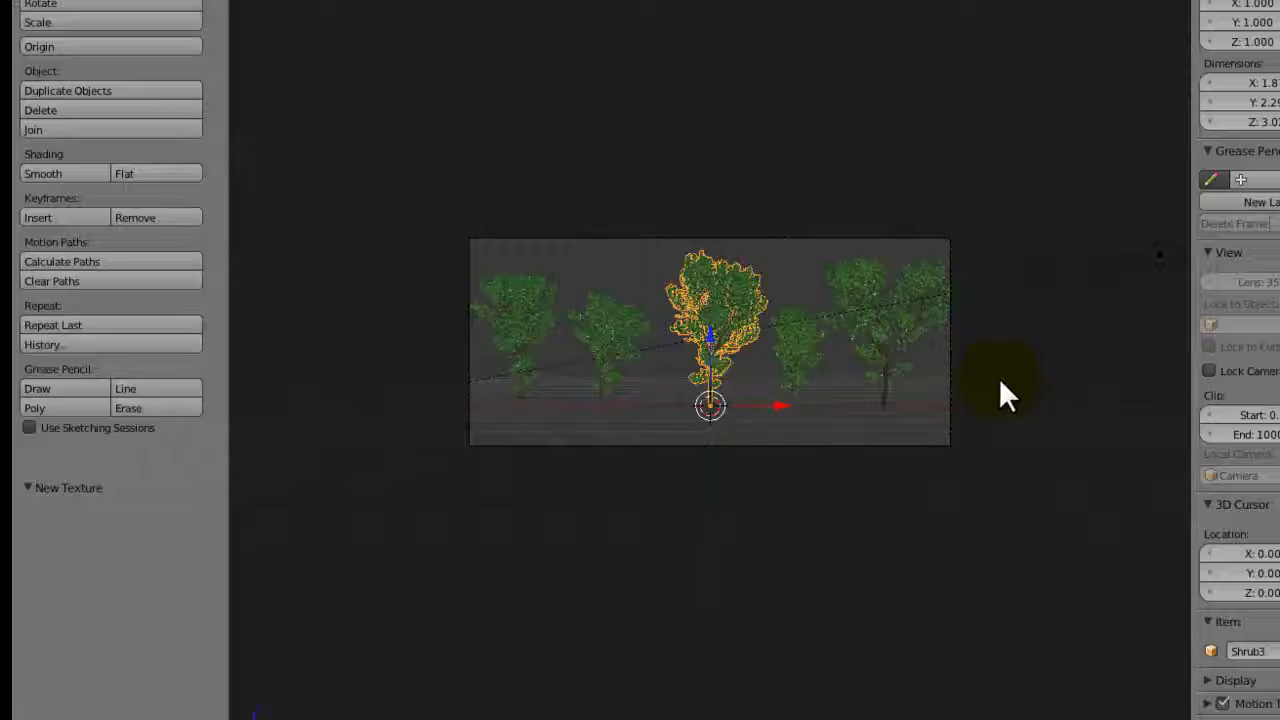
{"action": "key", "text": "KP_0"}
{"action": "key", "text": "ctrl+s"}
{"action": "left_click", "coordinate": [1000, 380]}
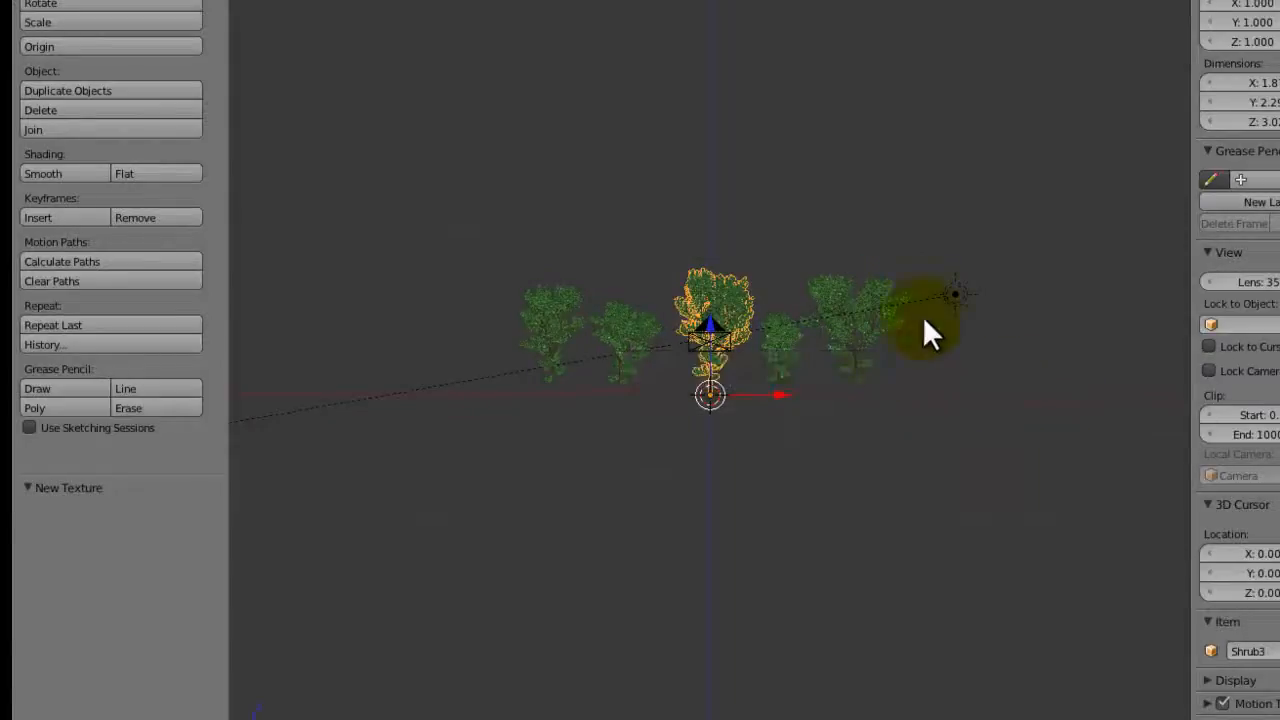
Step: Delete the small fourth shrub, between the middle shrub and the large forked one
{"action": "scroll", "coordinate": [941, 289], "scroll_direction": "up", "scroll_amount": 3}
{"action": "scroll", "coordinate": [941, 289], "scroll_direction": "up", "scroll_amount": 1}
{"action": "right_click", "coordinate": [948, 357]}
{"action": "middle_click_drag", "start_coordinate": [951, 357], "coordinate": [869, 334], "text": "shift"}
{"action": "key", "text": "x"}
{"action": "left_click", "coordinate": [855, 317]}
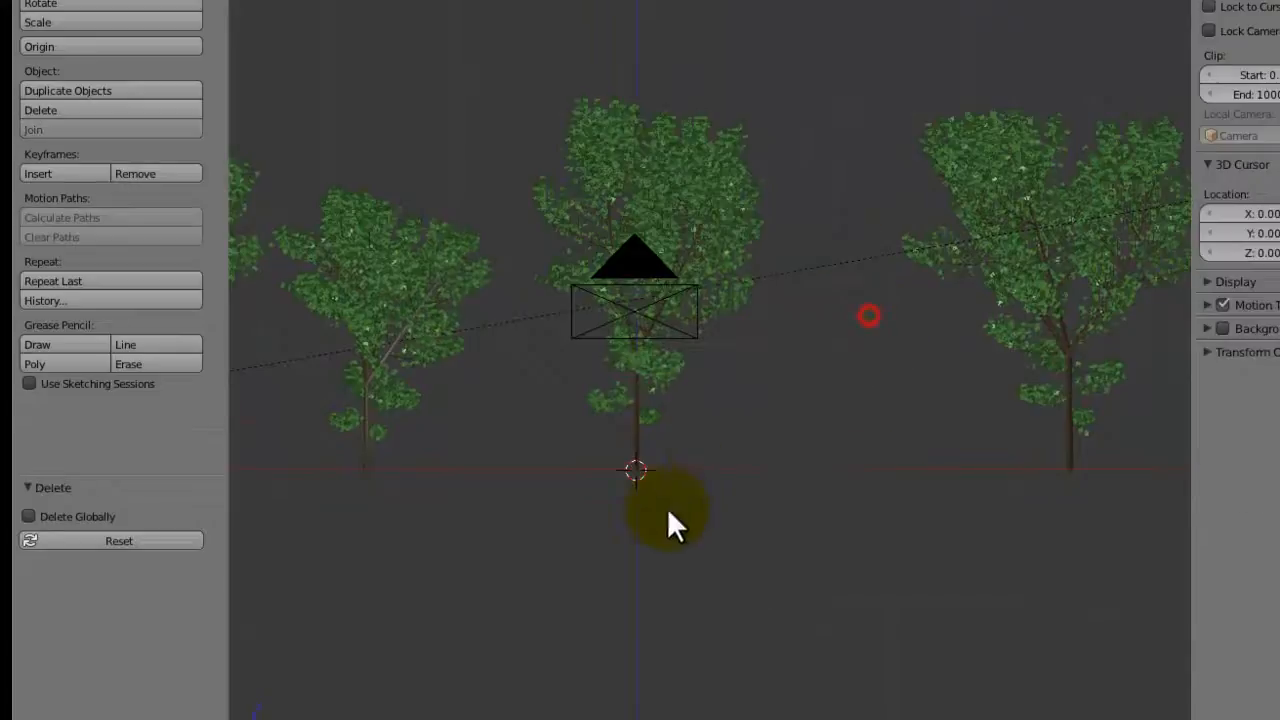
Step: Add a generated tree curve at the origin on an empty layer and load a saved preset for its settings
{"action": "left_click", "coordinate": [586, 697]}
{"action": "key", "text": "shift+a"}
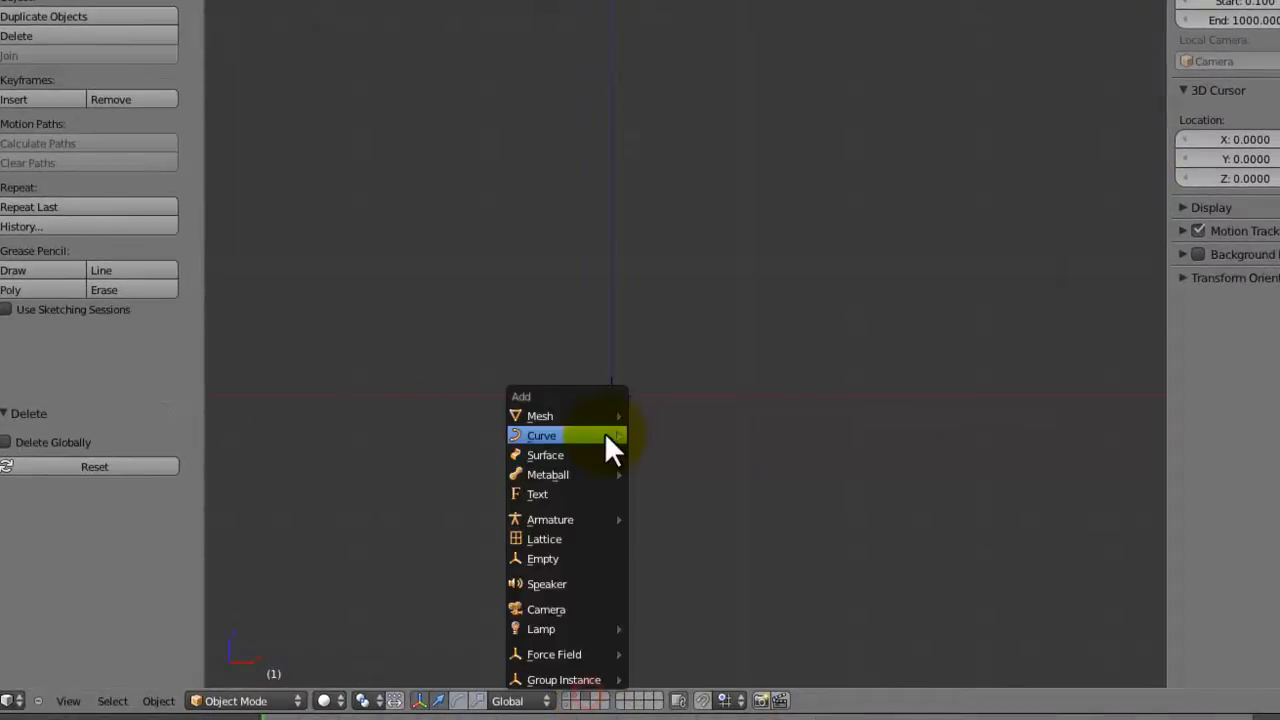
{"action": "mouse_move", "coordinate": [604, 432]}
{"action": "left_click", "coordinate": [672, 531]}
{"action": "scroll", "coordinate": [100, 590], "scroll_direction": "down", "scroll_amount": 3}
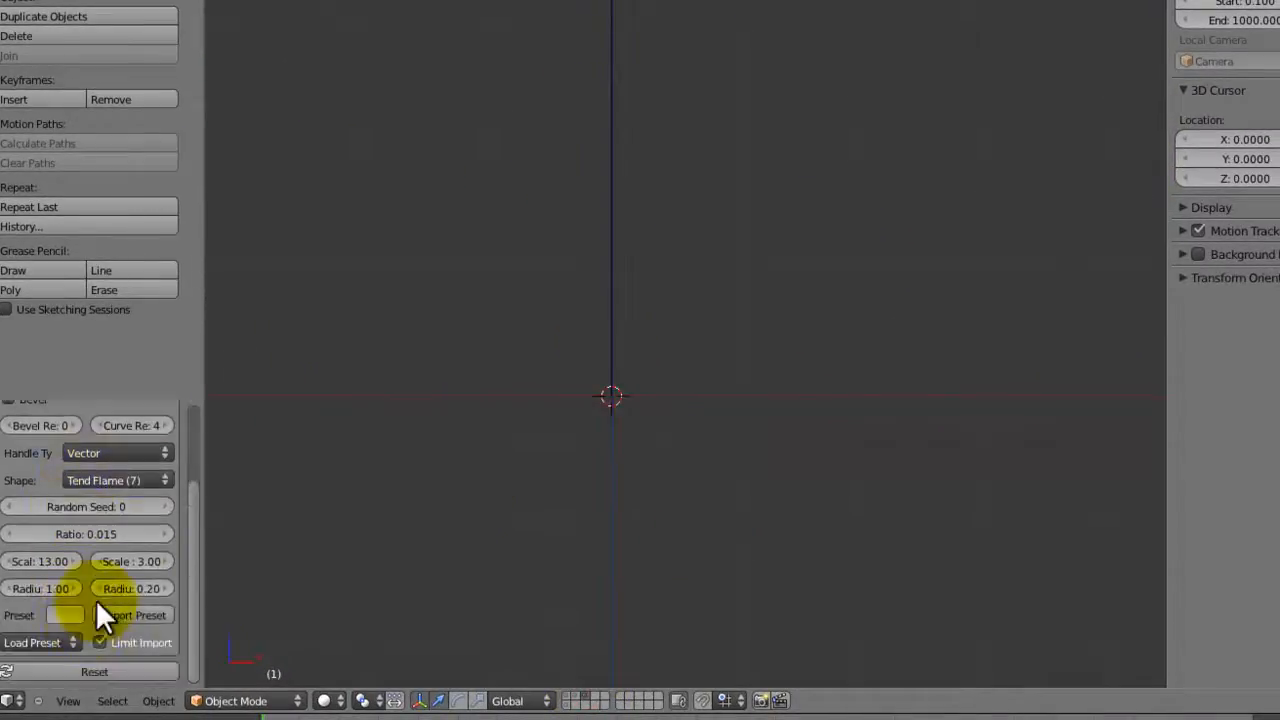
{"action": "left_click", "coordinate": [62, 643]}
{"action": "left_click", "coordinate": [70, 700]}
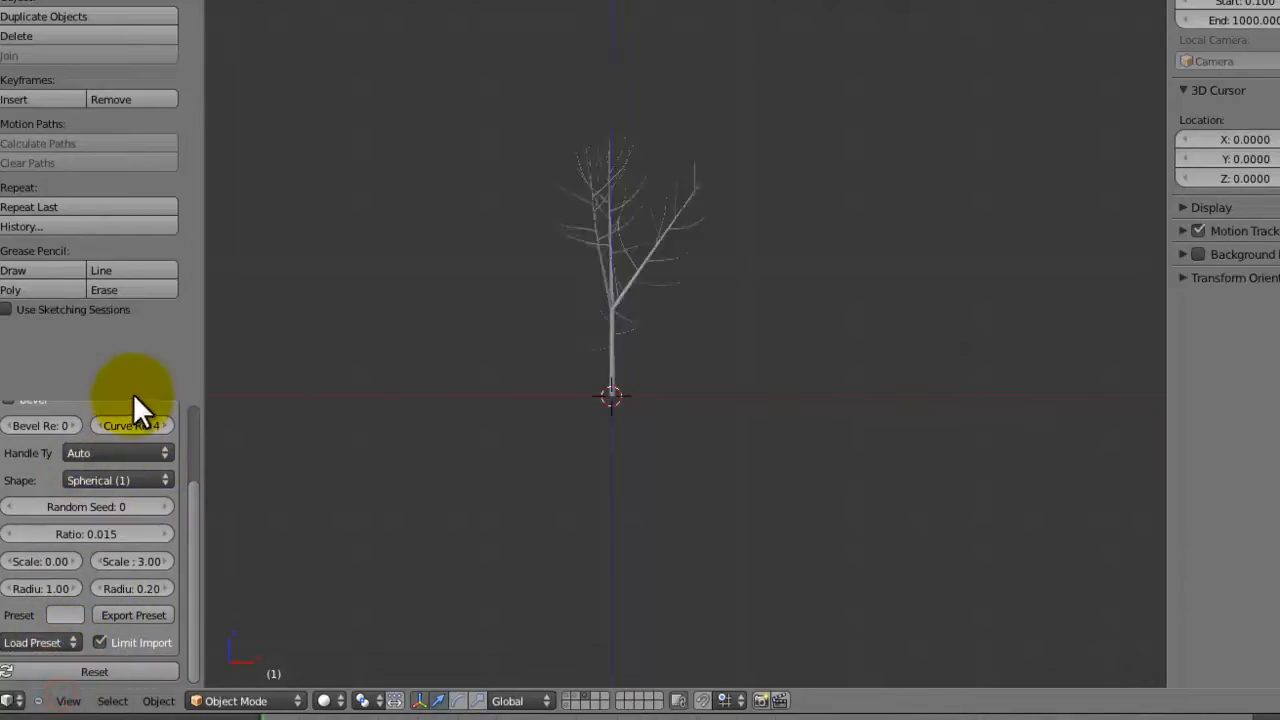
Step: Step through random seeds 1 to 9 for the generated tree, trying out different branch shapes
{"action": "left_click_drag", "start_coordinate": [134, 398], "coordinate": [146, 212]}
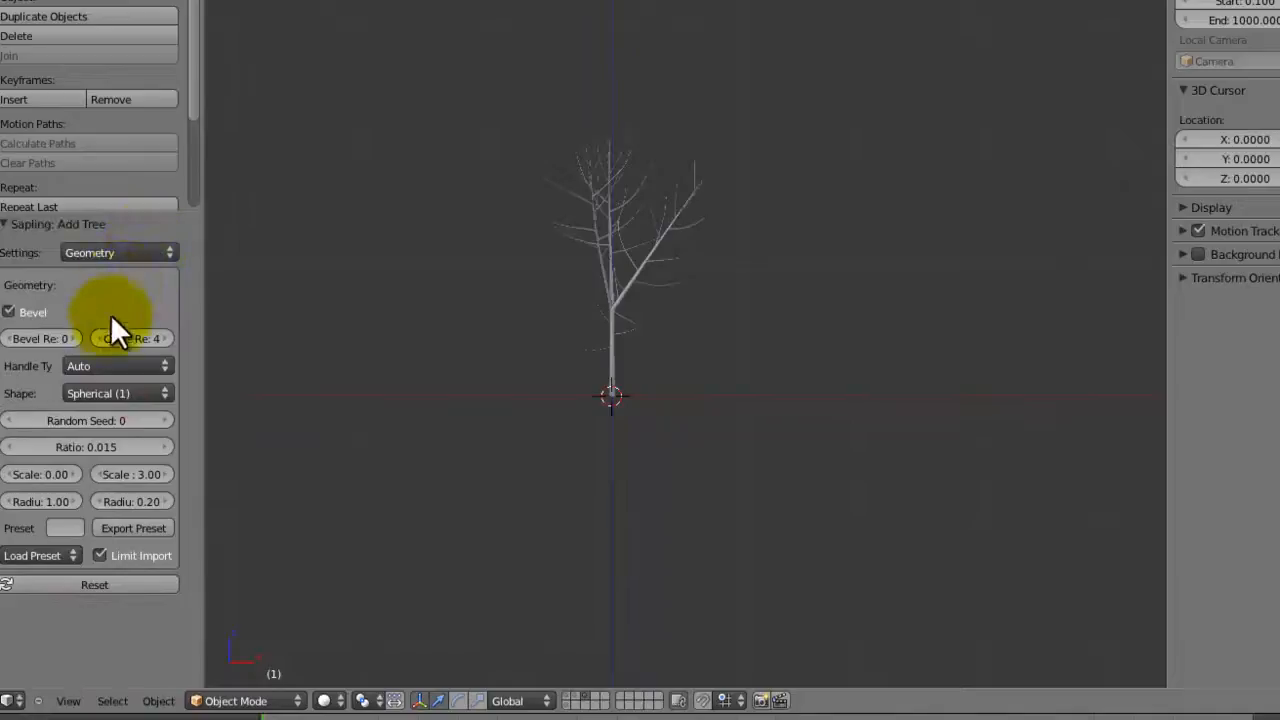
{"action": "left_click", "coordinate": [165, 419]}
{"action": "left_click", "coordinate": [165, 419]}
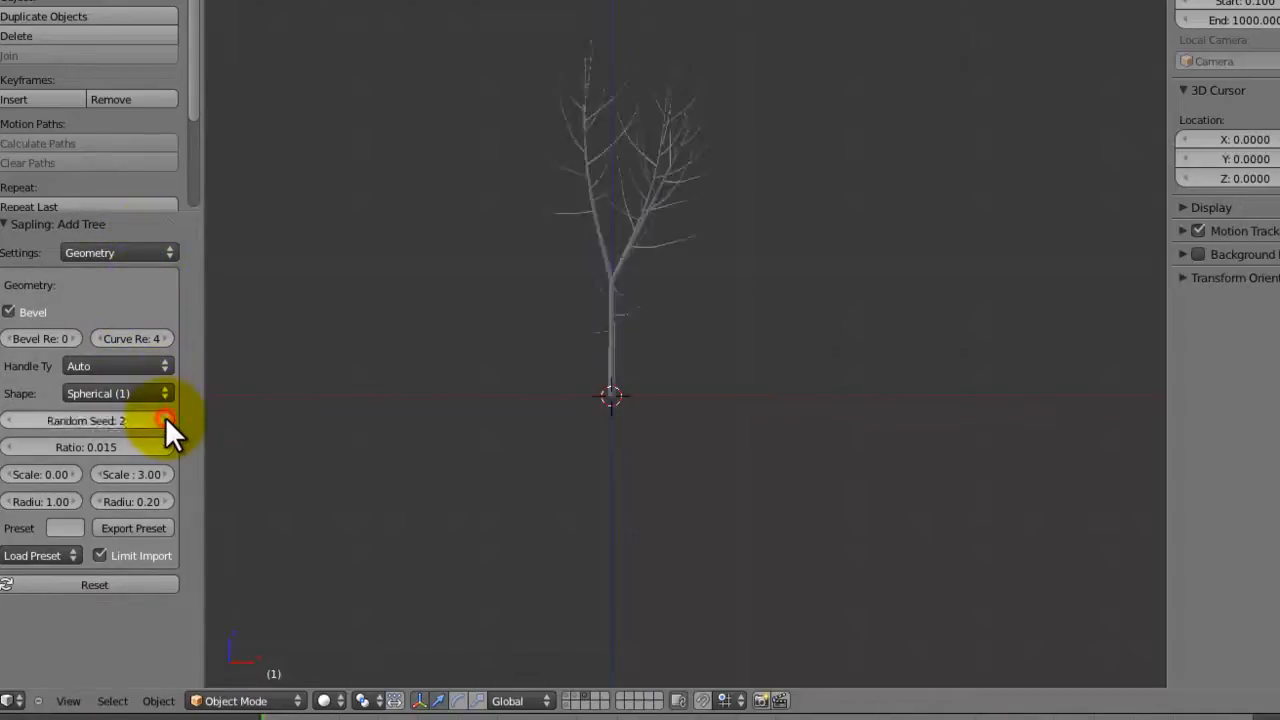
{"action": "left_click", "coordinate": [165, 419]}
{"action": "left_click", "coordinate": [165, 416]}
{"action": "left_click", "coordinate": [165, 416]}
{"action": "left_click", "coordinate": [165, 416]}
{"action": "left_click", "coordinate": [165, 416]}
{"action": "left_click", "coordinate": [165, 416]}
{"action": "left_click", "coordinate": [165, 416]}
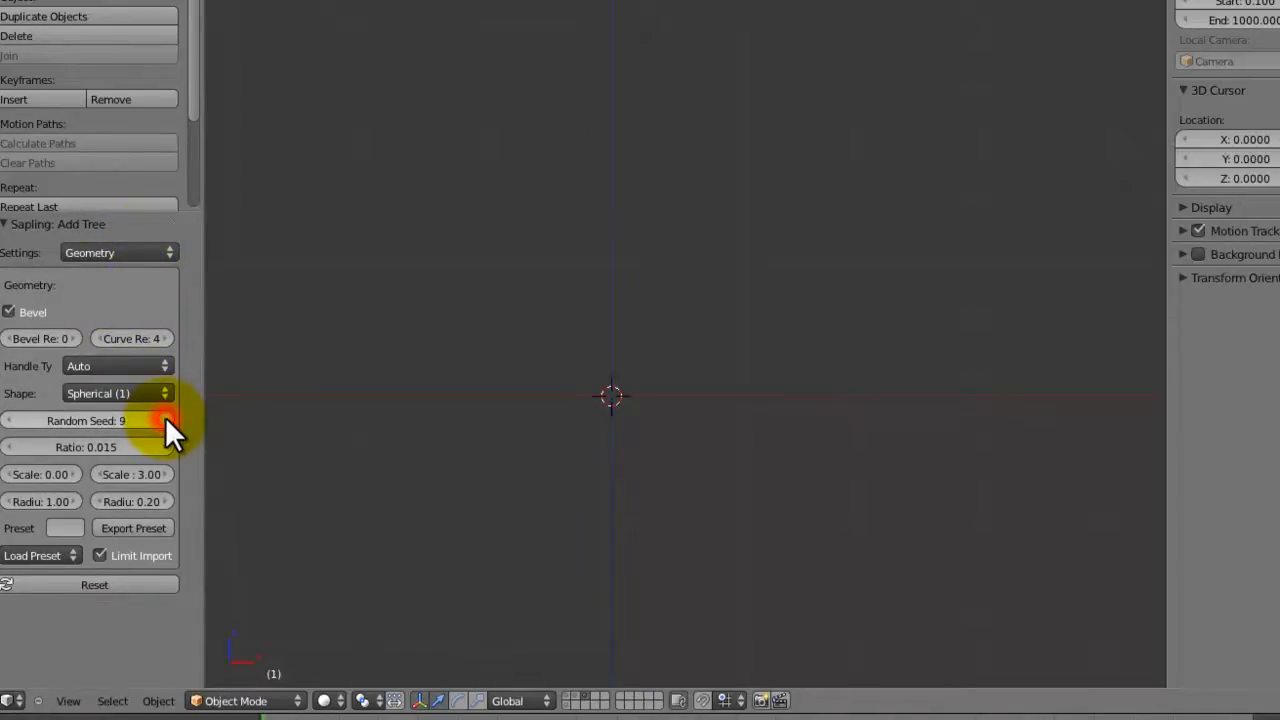
Step: Set the generated tree's random seed to 30, and step it up to 46 for a tall forked shape
{"action": "left_click_drag", "start_coordinate": [165, 416], "coordinate": [133, 412]}
{"action": "left_click", "coordinate": [133, 414]}
{"action": "type", "text": "10"}
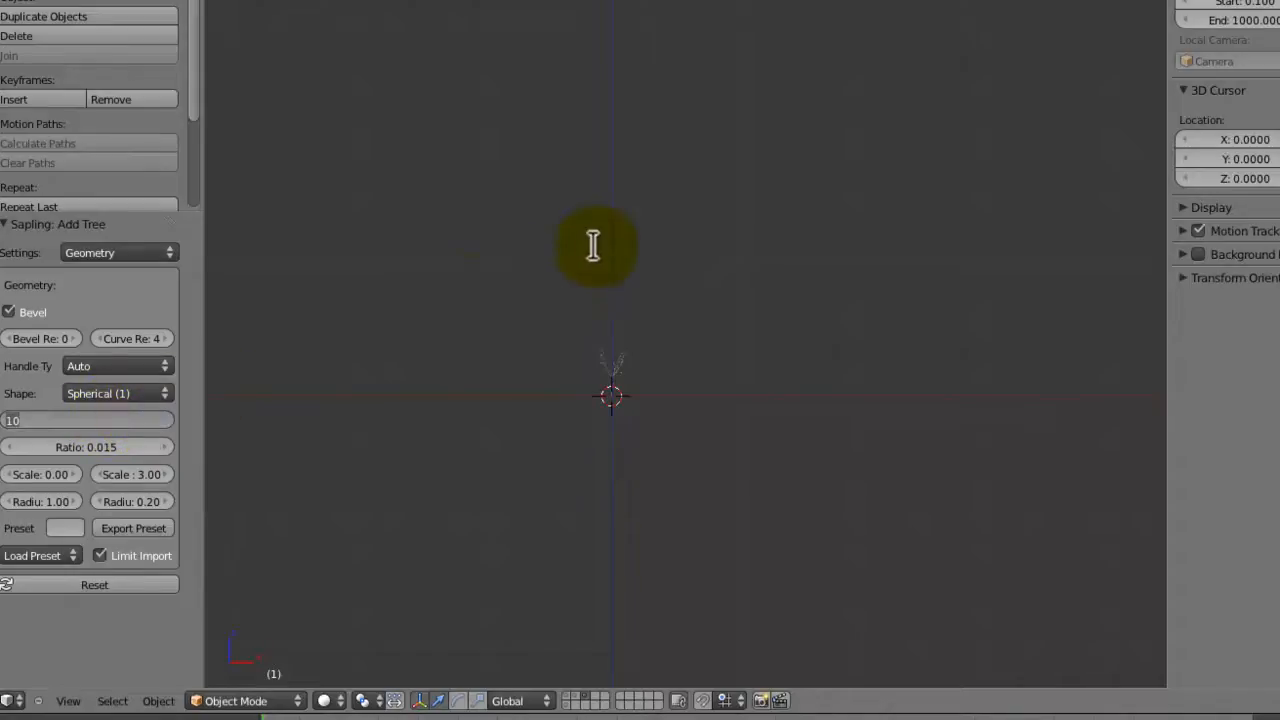
{"action": "key", "text": "Return"}
{"action": "left_click", "coordinate": [219, 401]}
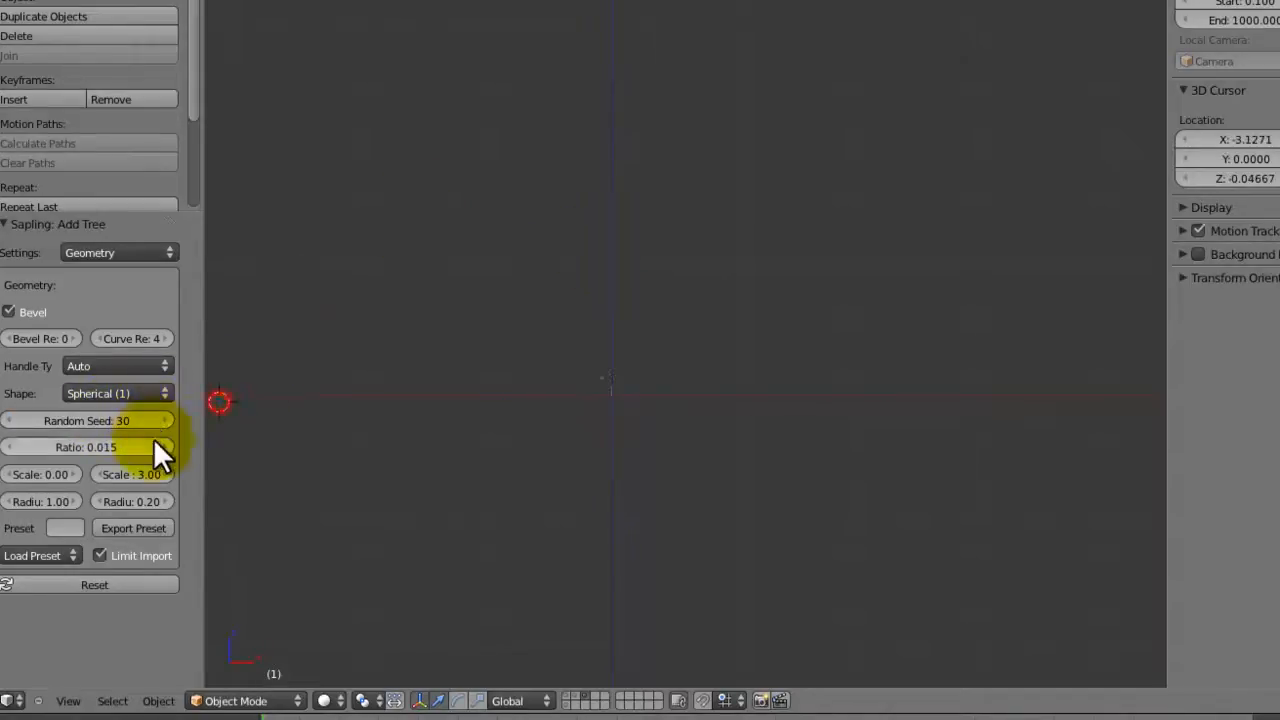
{"action": "left_click", "coordinate": [168, 414]}
{"action": "left_click", "coordinate": [168, 414]}
{"action": "left_click", "coordinate": [168, 414]}
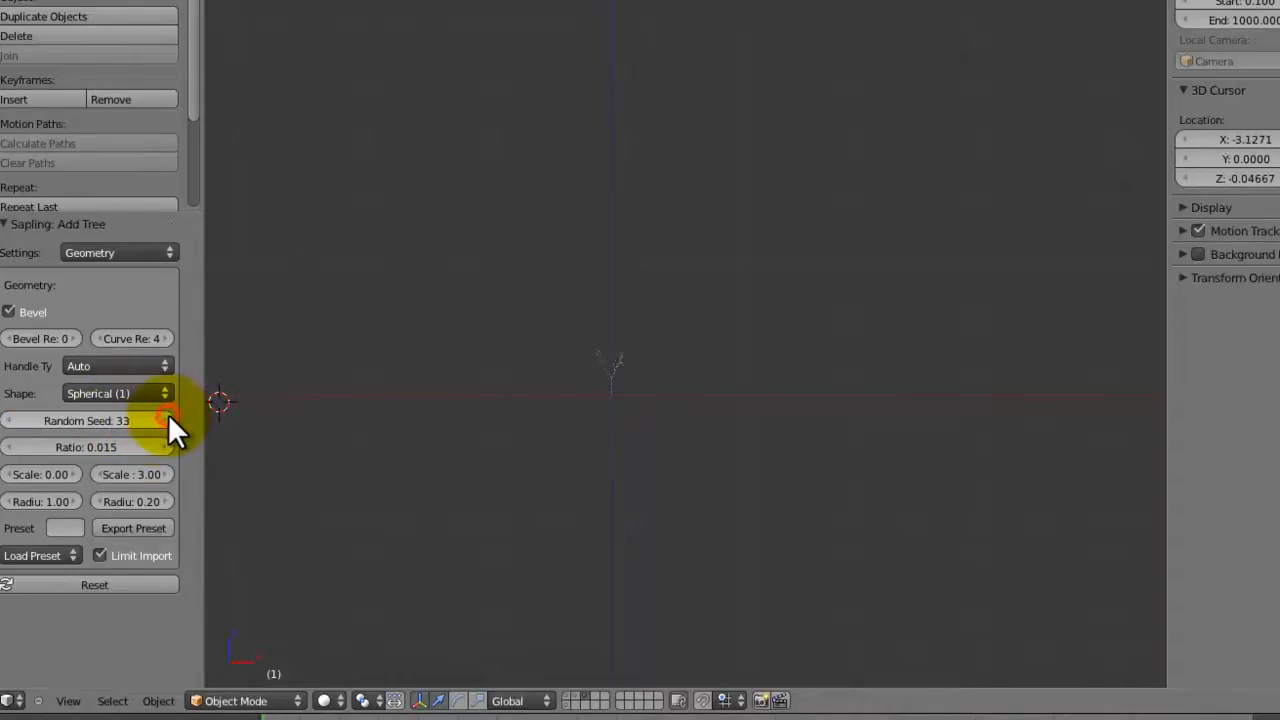
{"action": "left_click", "coordinate": [168, 414]}
{"action": "left_click", "coordinate": [168, 414]}
{"action": "left_click", "coordinate": [168, 414]}
{"action": "left_click", "coordinate": [168, 414]}
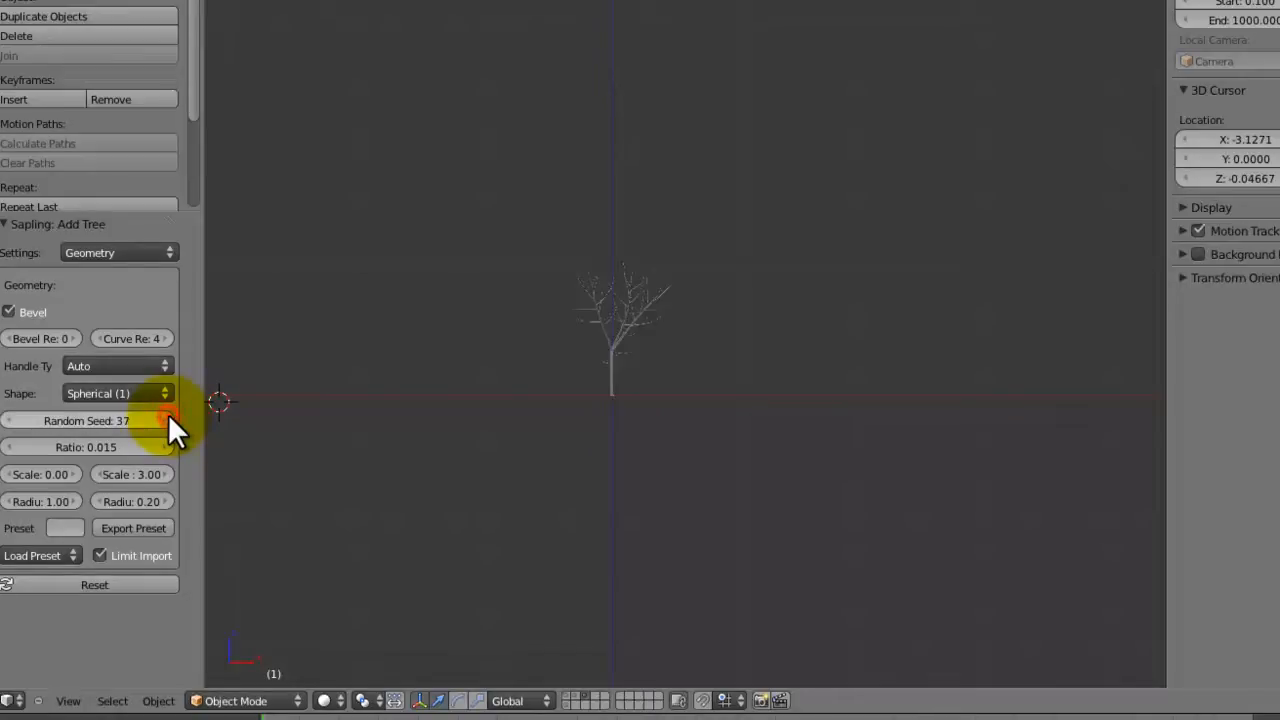
{"action": "left_click", "coordinate": [168, 414]}
{"action": "left_click", "coordinate": [168, 414]}
{"action": "left_click", "coordinate": [168, 414]}
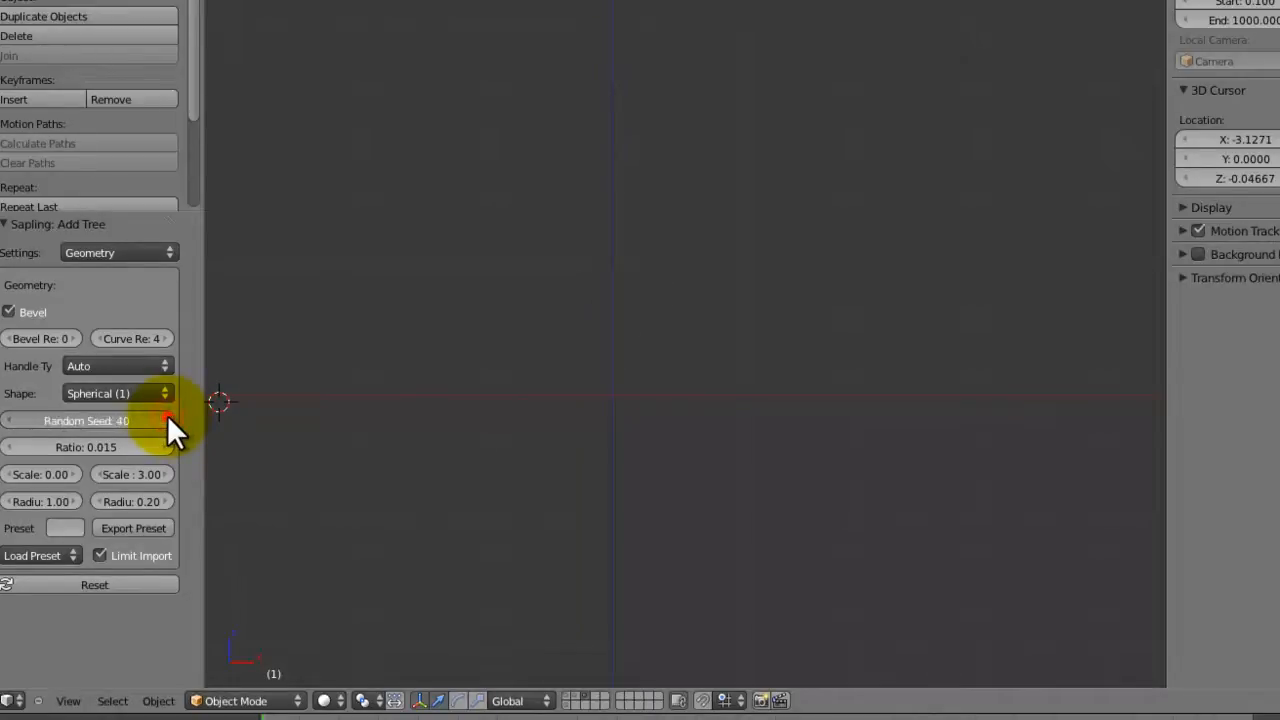
{"action": "left_click", "coordinate": [168, 414]}
{"action": "left_click", "coordinate": [168, 414]}
{"action": "left_click", "coordinate": [168, 414]}
{"action": "left_click", "coordinate": [168, 414]}
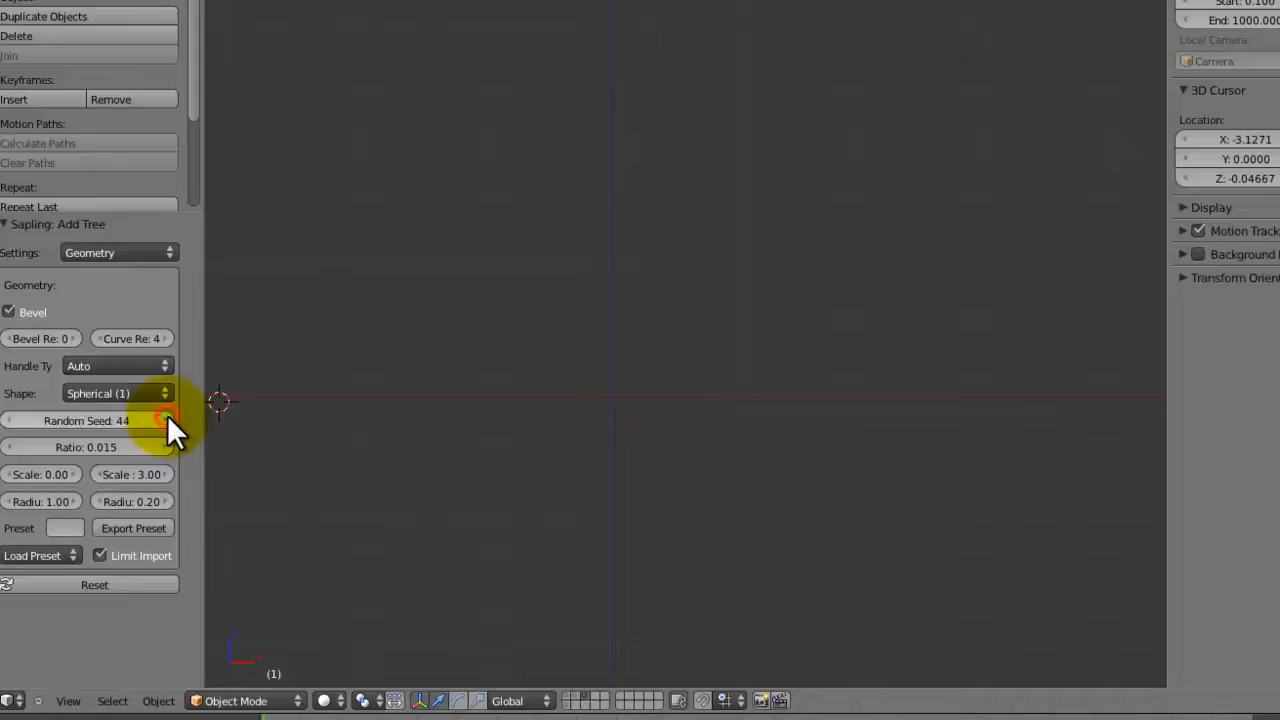
{"action": "left_click", "coordinate": [168, 414]}
{"action": "left_click", "coordinate": [168, 414]}
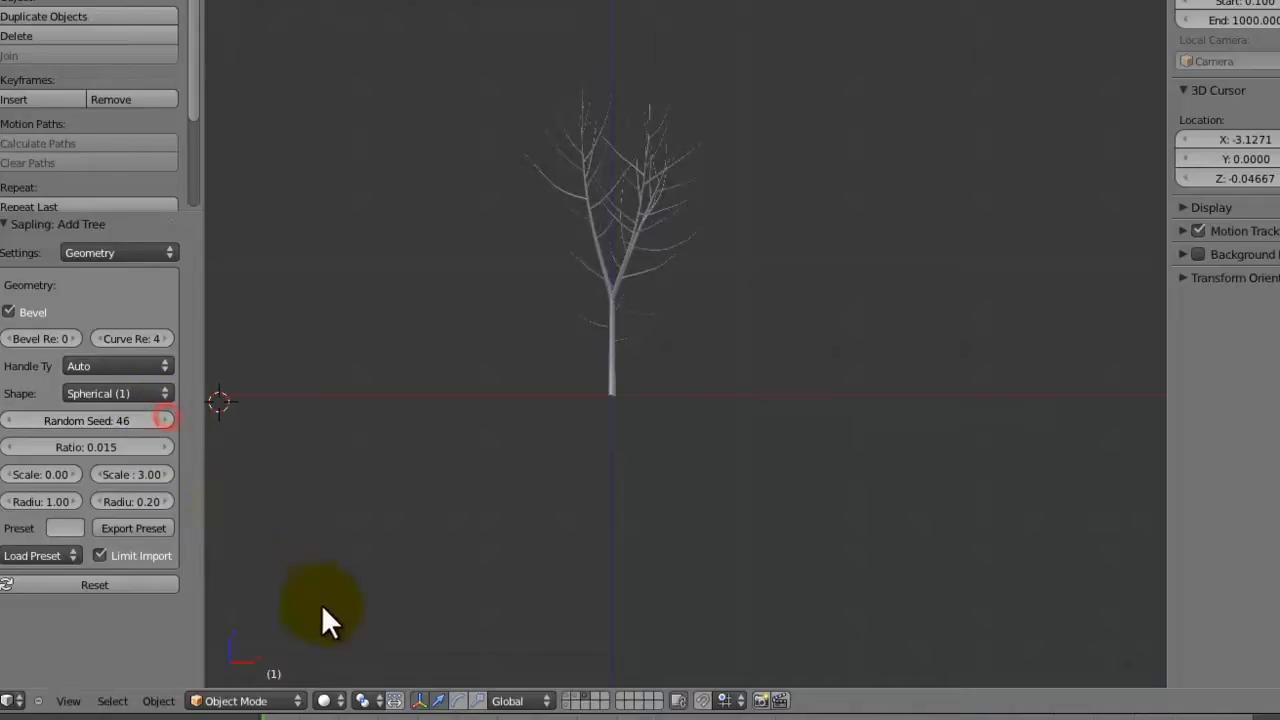
Step: Compare the bare generated tree with the existing shrubs by showing their layer, and return to the tree's own layer
{"action": "left_click", "coordinate": [579, 700]}
{"action": "middle_click_drag", "start_coordinate": [601, 660], "coordinate": [460, 623]}
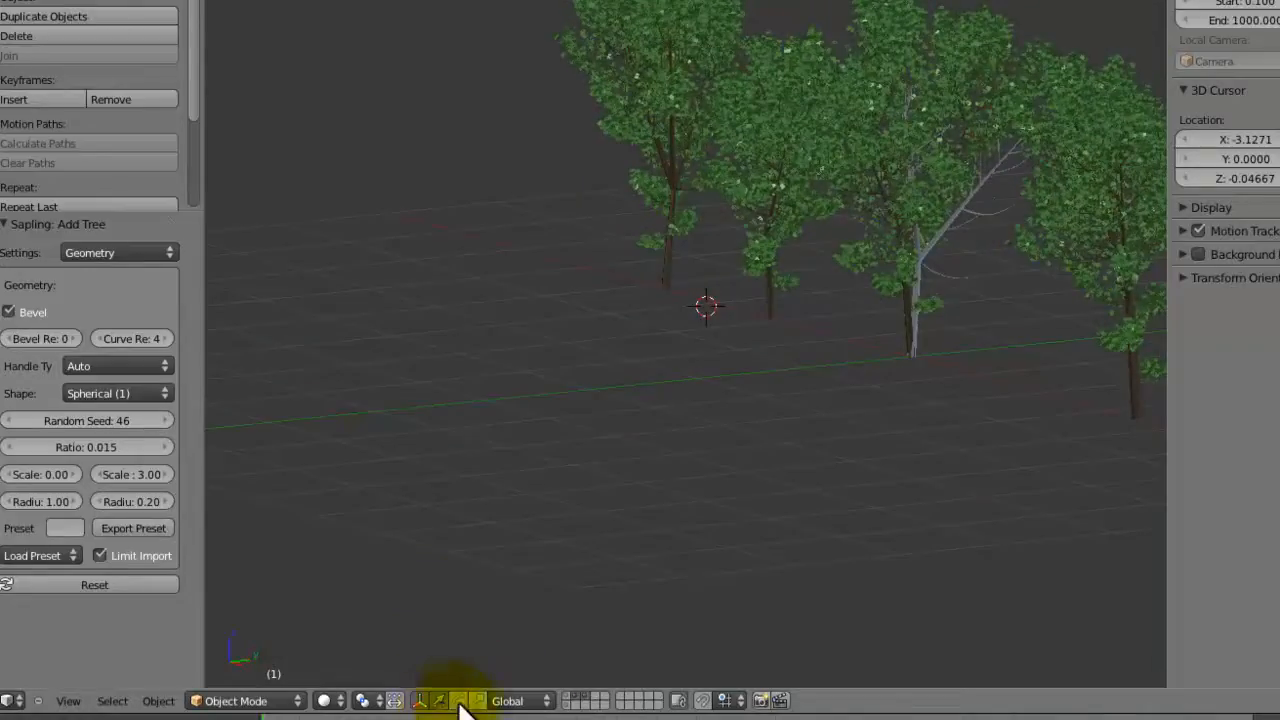
{"action": "left_click", "coordinate": [588, 698]}
{"action": "middle_click_drag", "start_coordinate": [720, 456], "coordinate": [795, 515]}
{"action": "key", "text": "Home"}
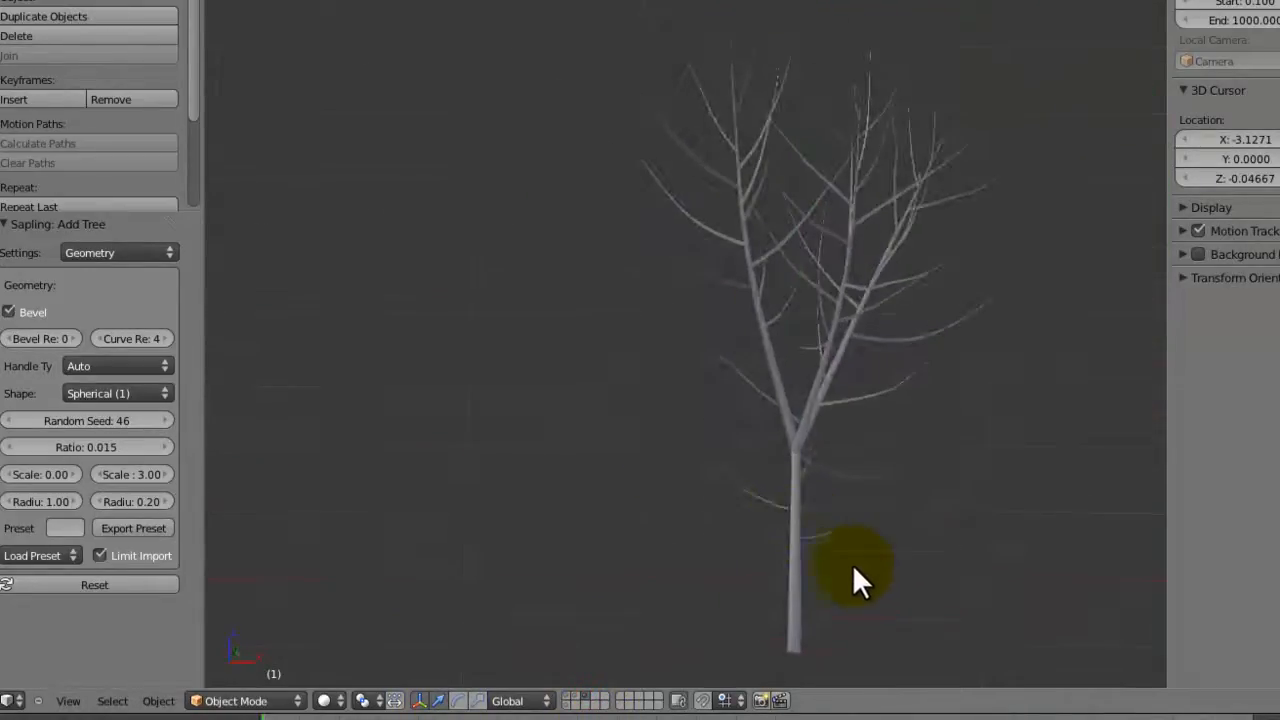
{"action": "left_click", "coordinate": [576, 699], "text": "shift"}
{"action": "middle_click_drag", "start_coordinate": [761, 402], "coordinate": [738, 420]}
{"action": "scroll", "coordinate": [650, 388], "scroll_direction": "down", "scroll_amount": 3}
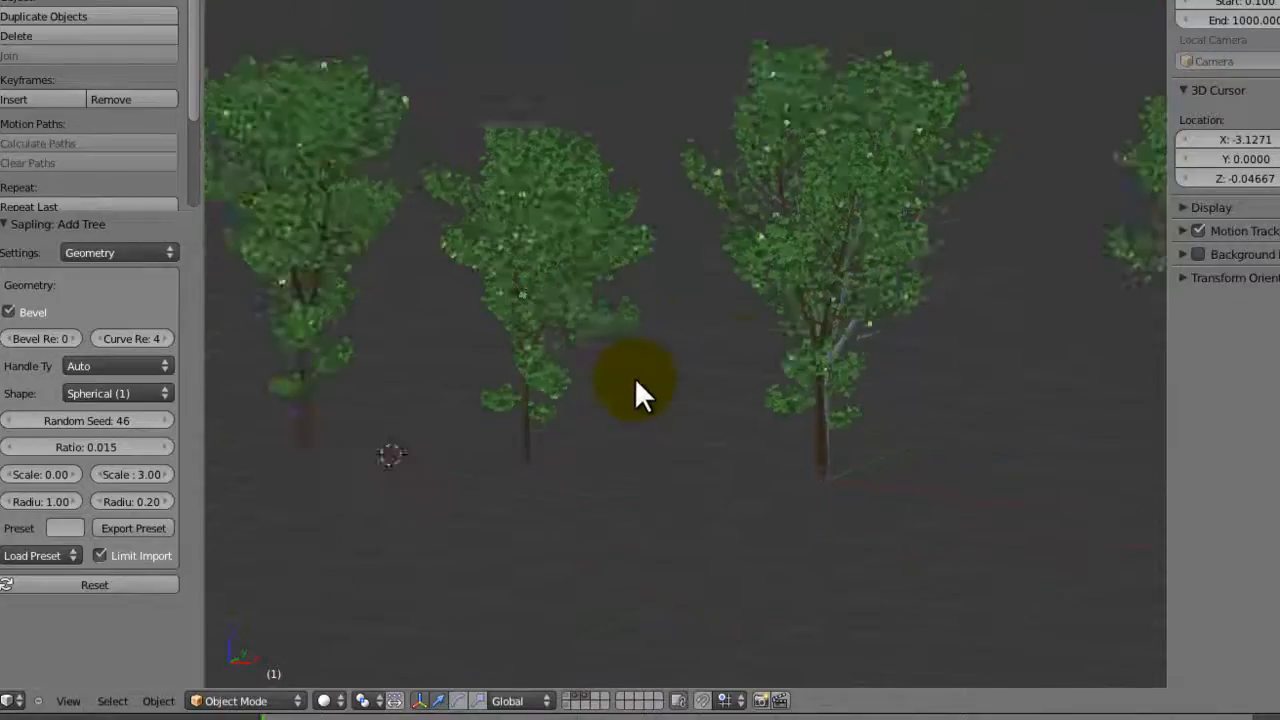
{"action": "middle_click_drag", "start_coordinate": [637, 391], "coordinate": [677, 380]}
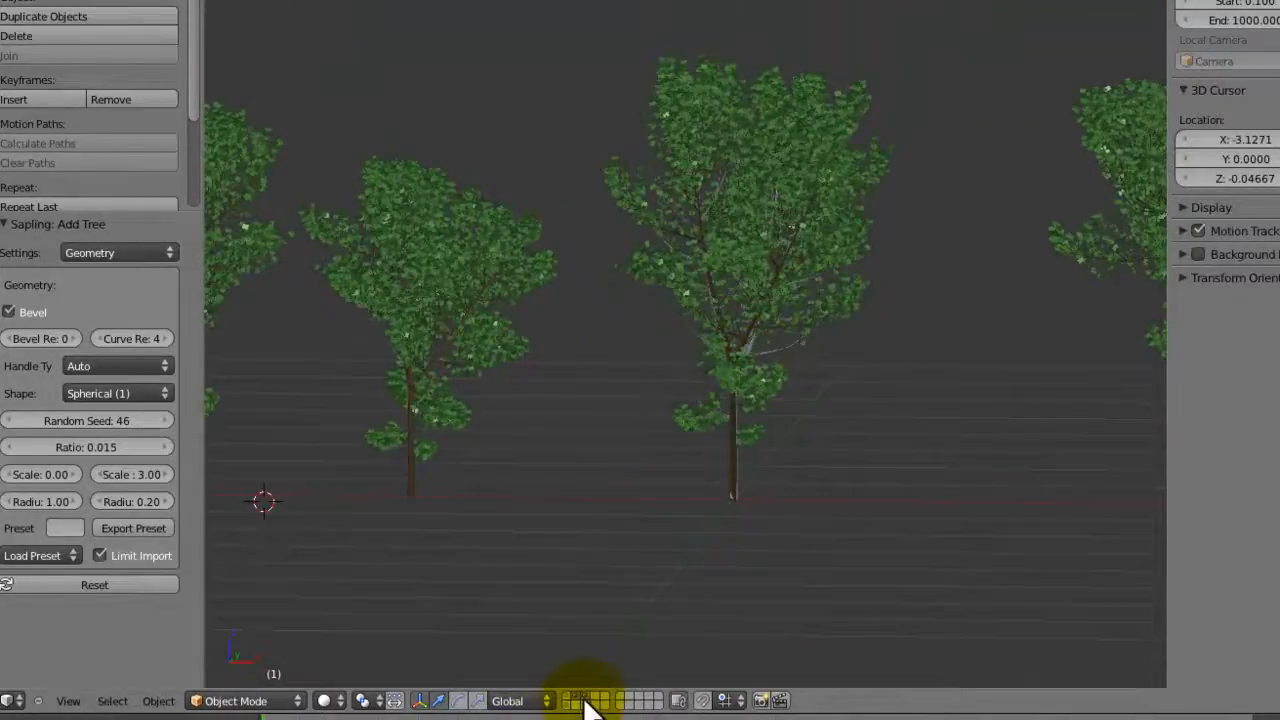
{"action": "left_click", "coordinate": [586, 702]}
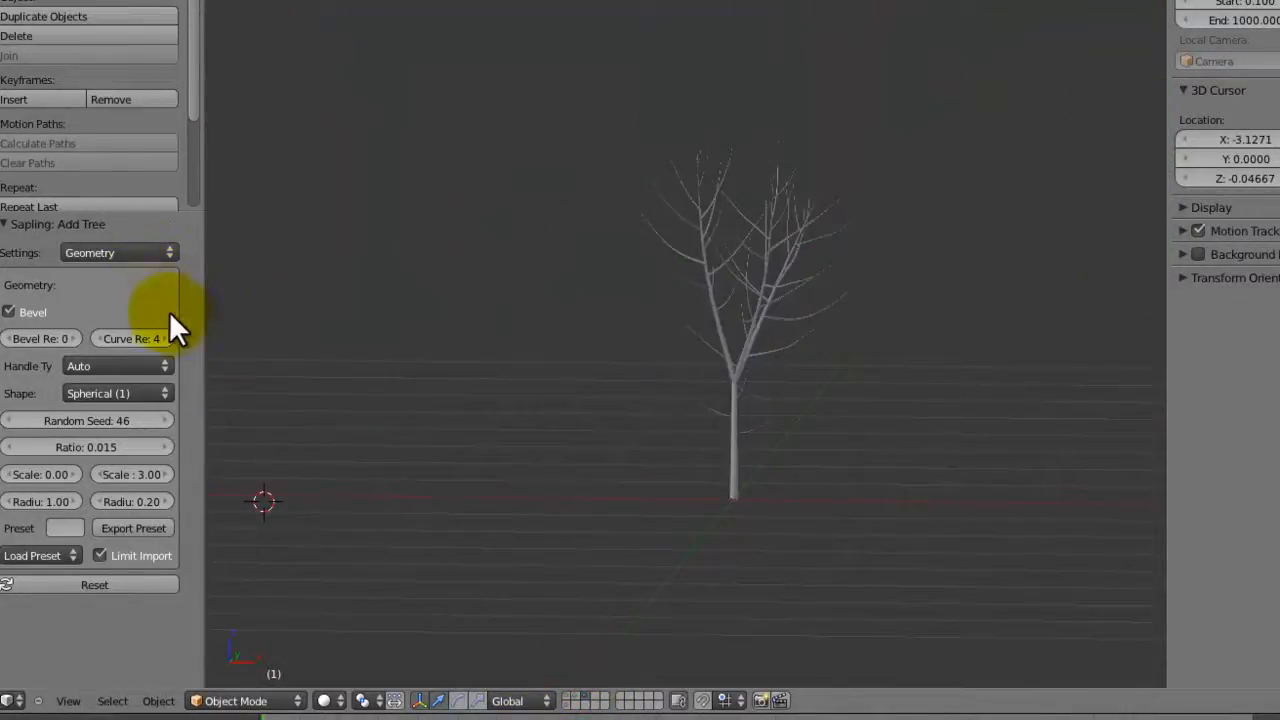
Step: Try the Vector handle type on the generated tree and return it to Auto
{"action": "left_click", "coordinate": [93, 362]}
{"action": "left_click", "coordinate": [95, 324]}
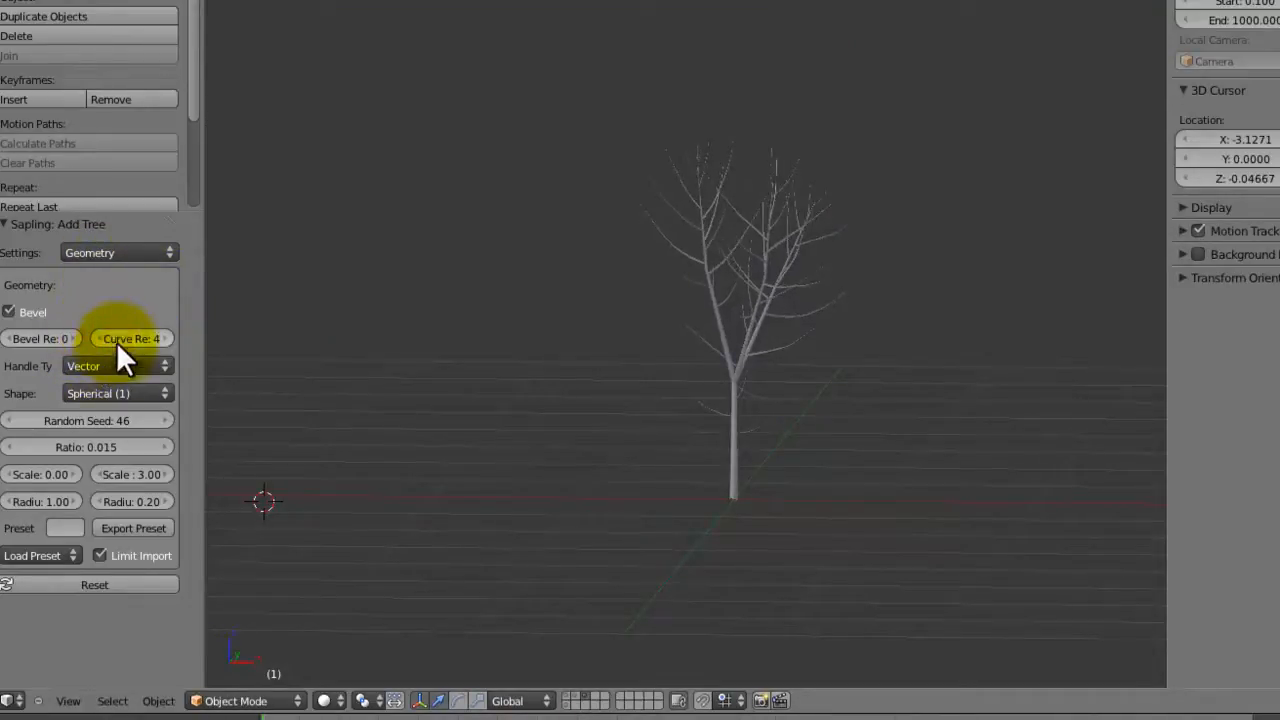
{"action": "left_click", "coordinate": [119, 248]}
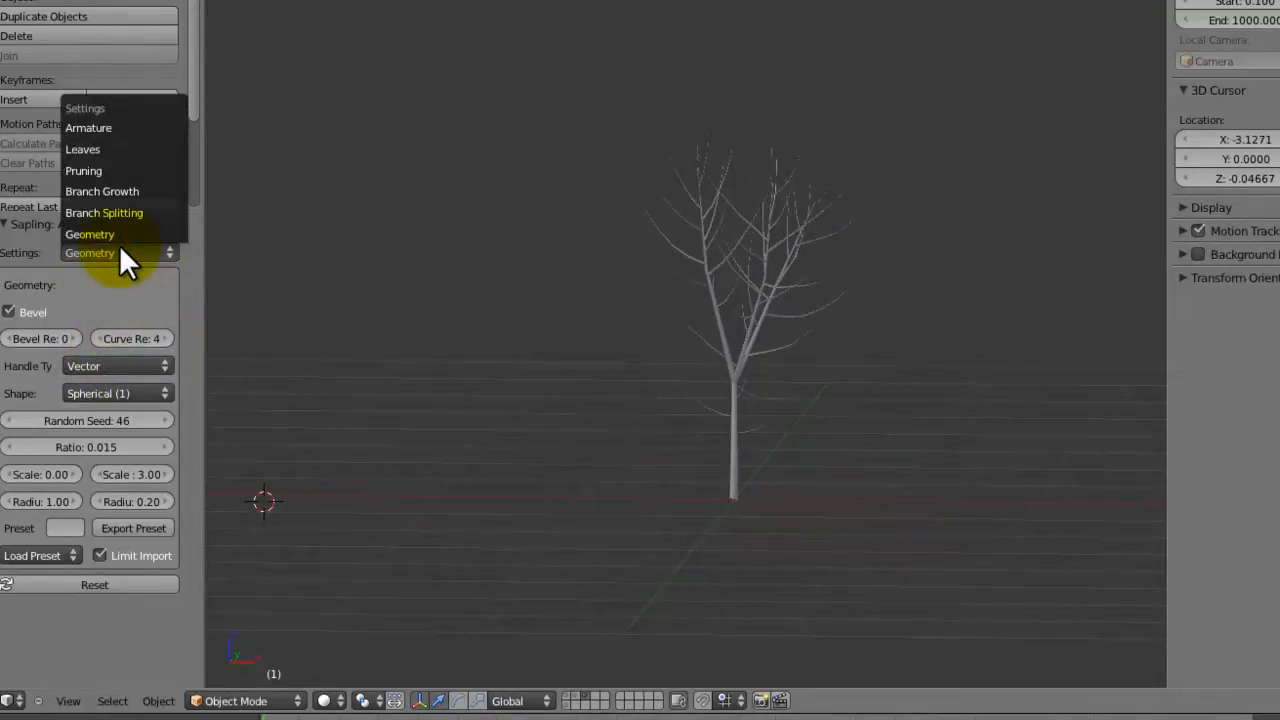
{"action": "left_click", "coordinate": [119, 244]}
{"action": "left_click", "coordinate": [95, 365]}
{"action": "left_click", "coordinate": [97, 347]}
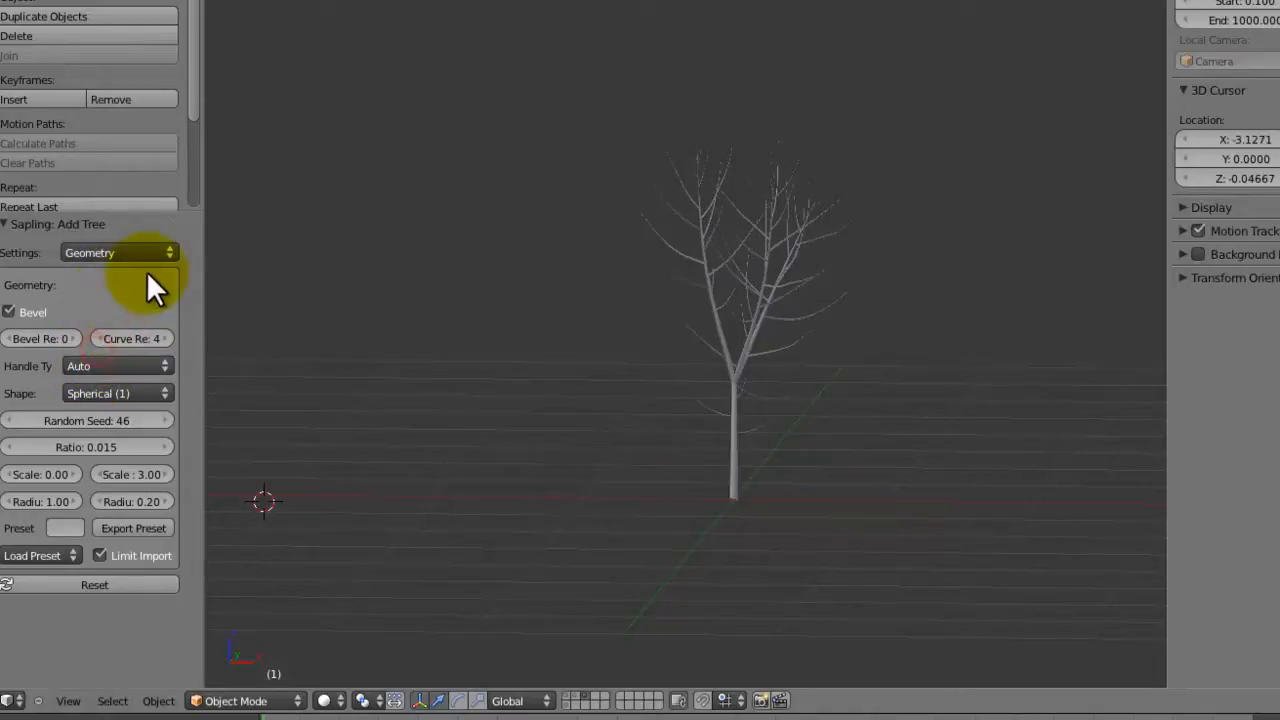
Step: Set the generated tree's branch splitting levels to 3
{"action": "left_click", "coordinate": [150, 250]}
{"action": "left_click", "coordinate": [120, 188]}
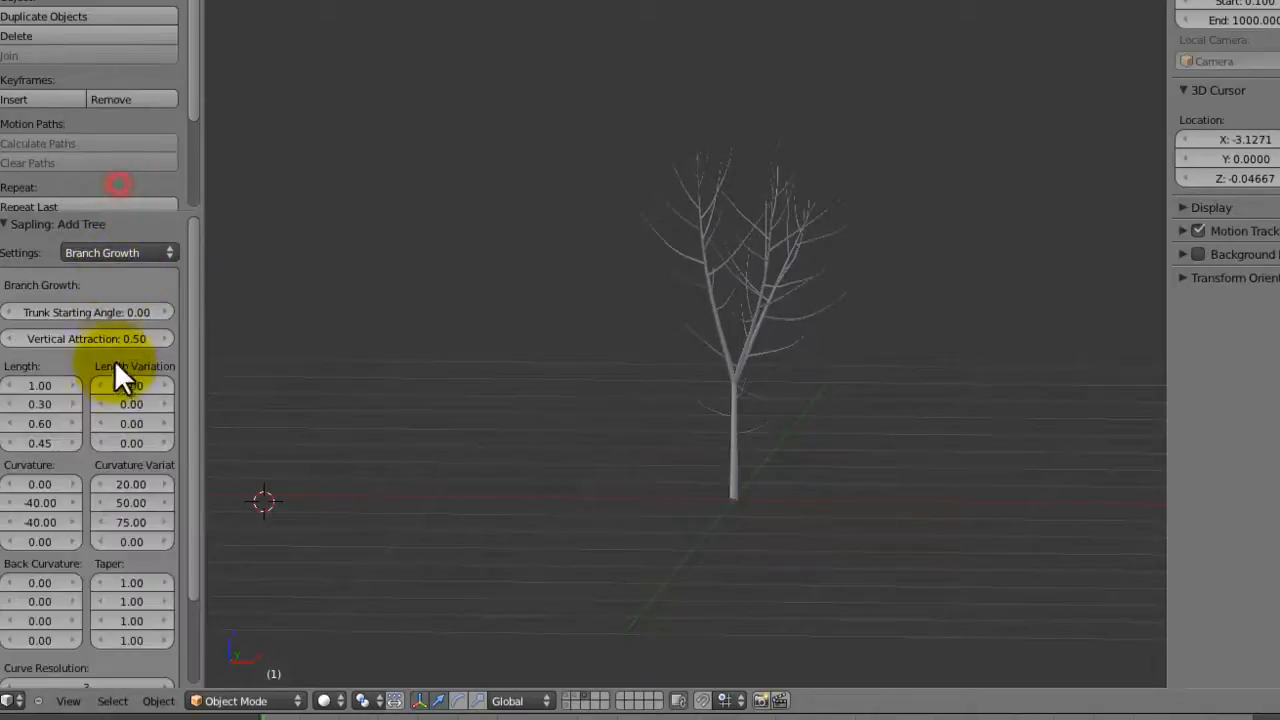
{"action": "left_click", "coordinate": [126, 252]}
{"action": "left_click", "coordinate": [126, 214]}
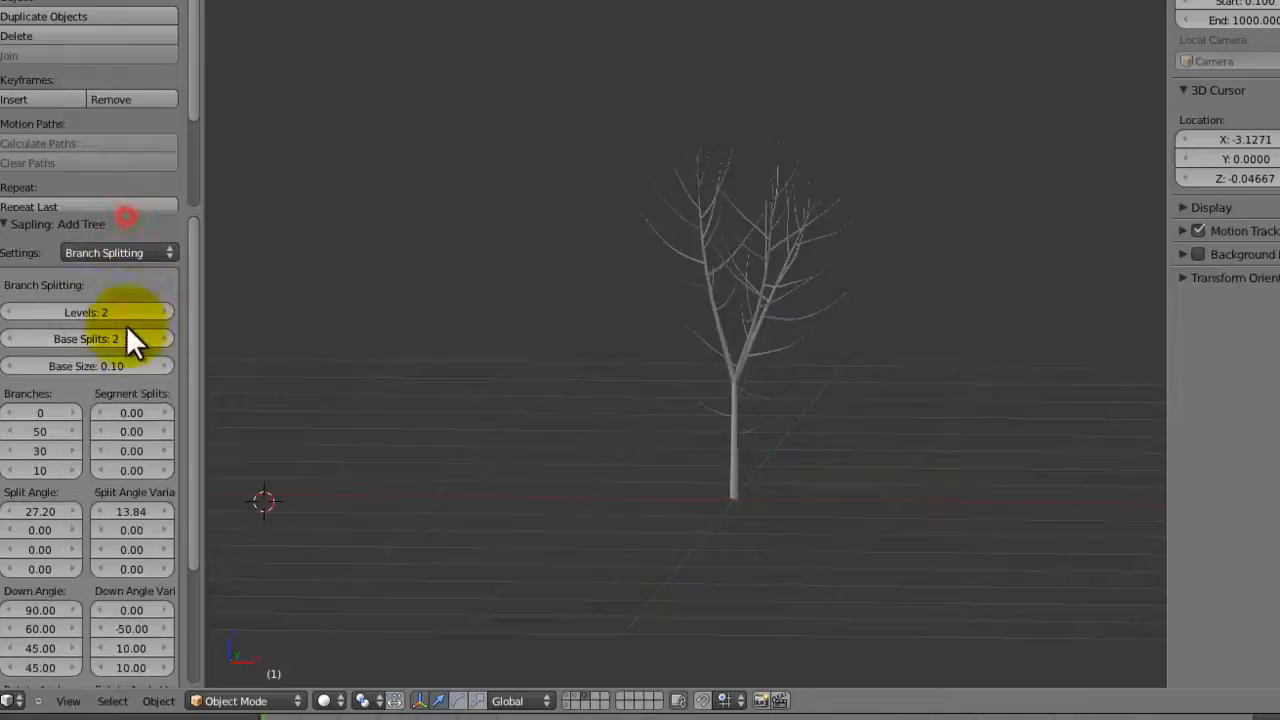
{"action": "left_click", "coordinate": [163, 311]}
Step: Show rectangular leaves on the generated tree and check the foliage up close
{"action": "left_click", "coordinate": [149, 248]}
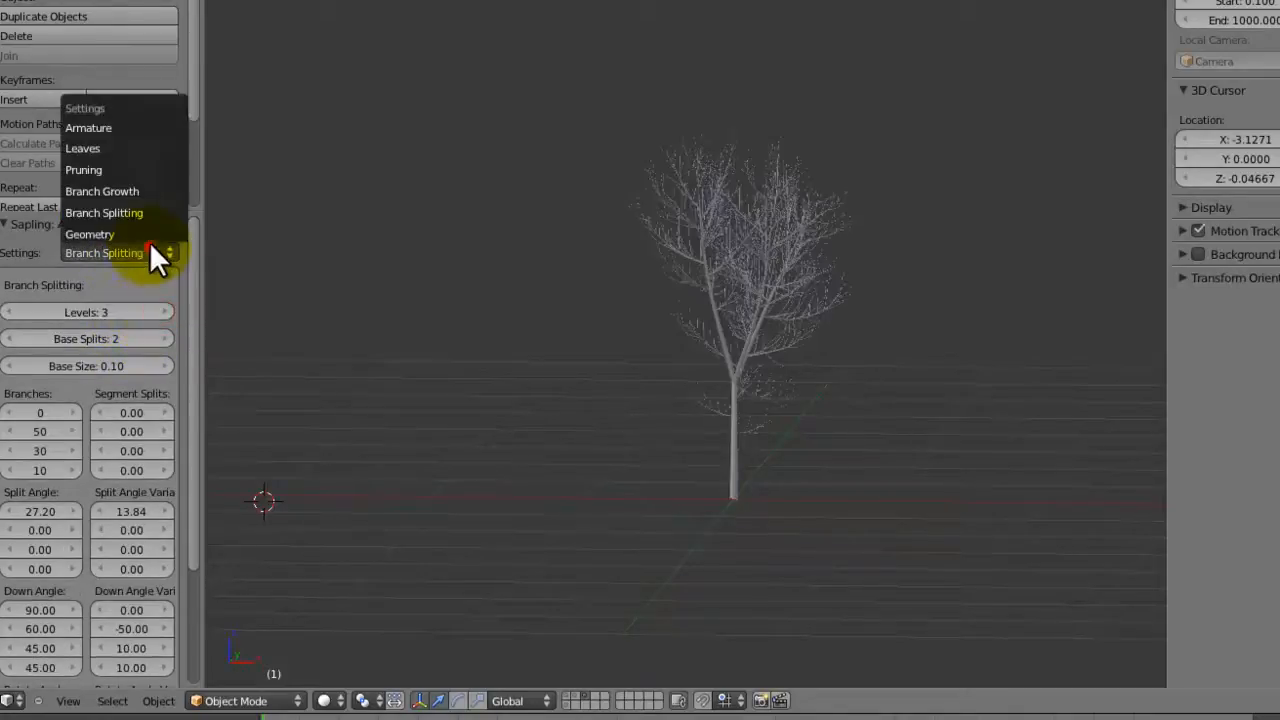
{"action": "left_click", "coordinate": [136, 150]}
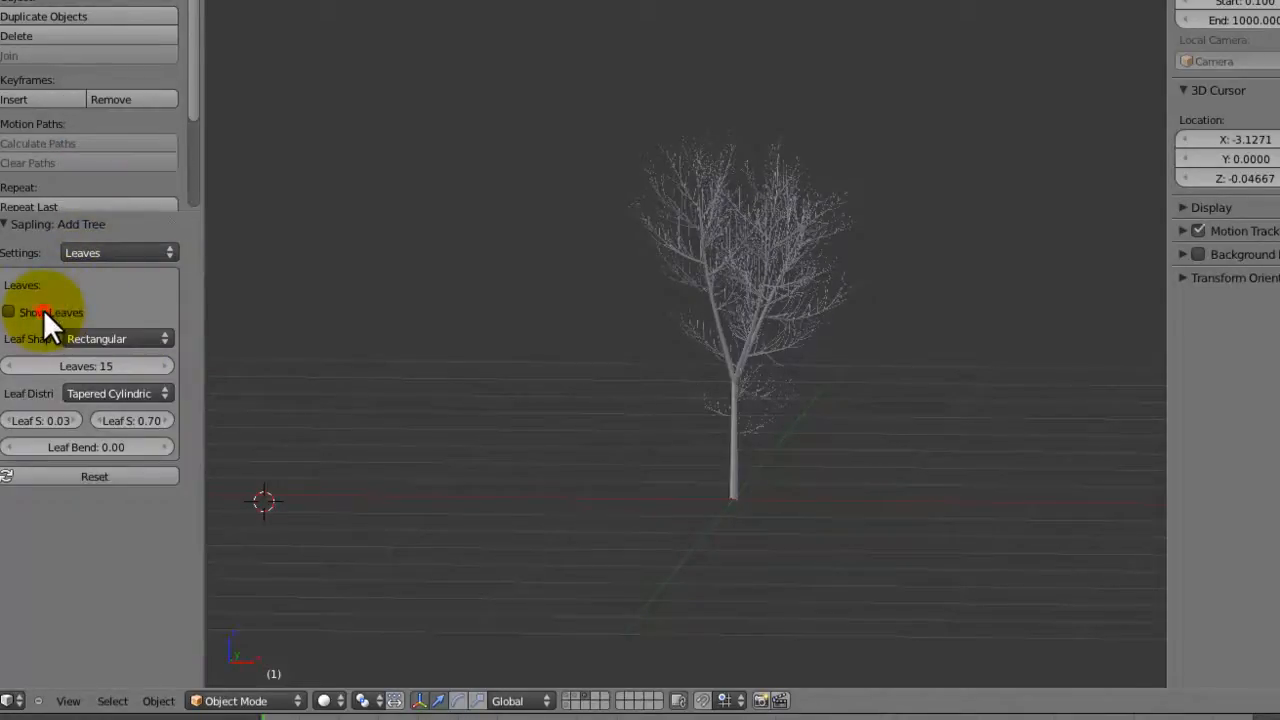
{"action": "left_click", "coordinate": [44, 312]}
{"action": "scroll", "coordinate": [635, 365], "scroll_direction": "up", "scroll_amount": 5}
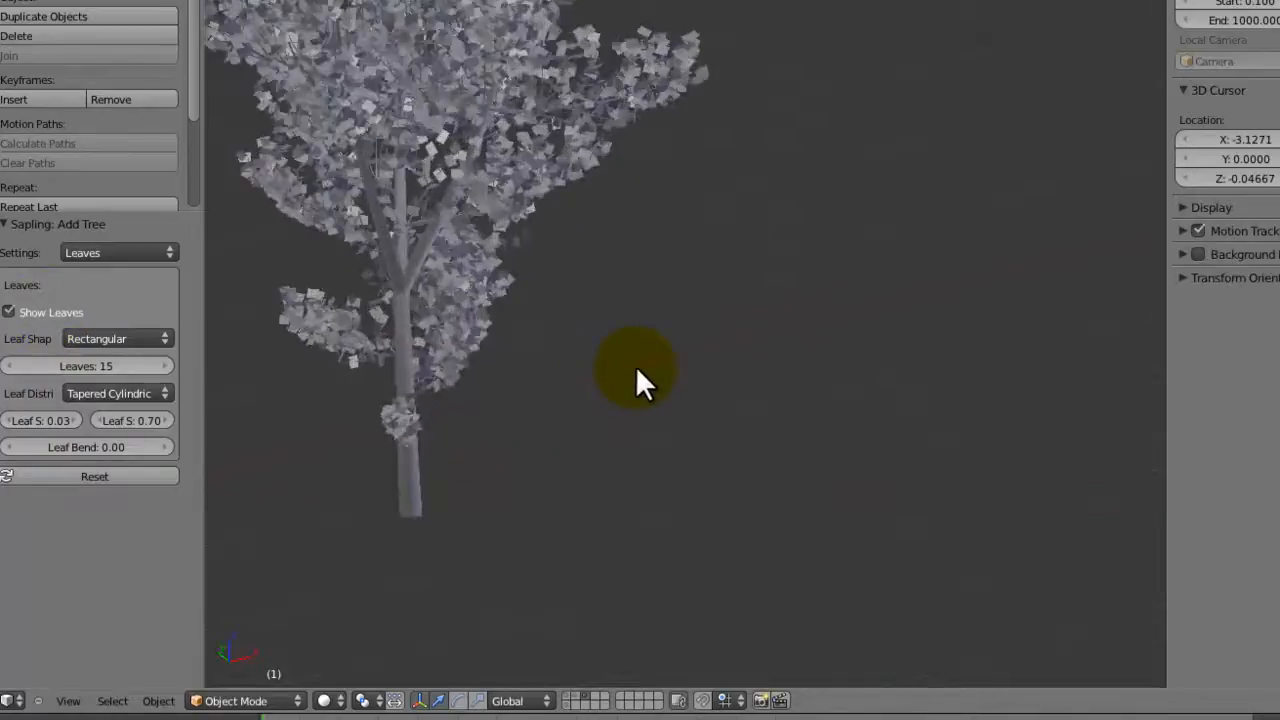
{"action": "middle_click_drag", "start_coordinate": [566, 330], "coordinate": [833, 515]}
Step: Assign the existing Leaves material to the new tree's leaves object
{"action": "right_click", "coordinate": [729, 578]}
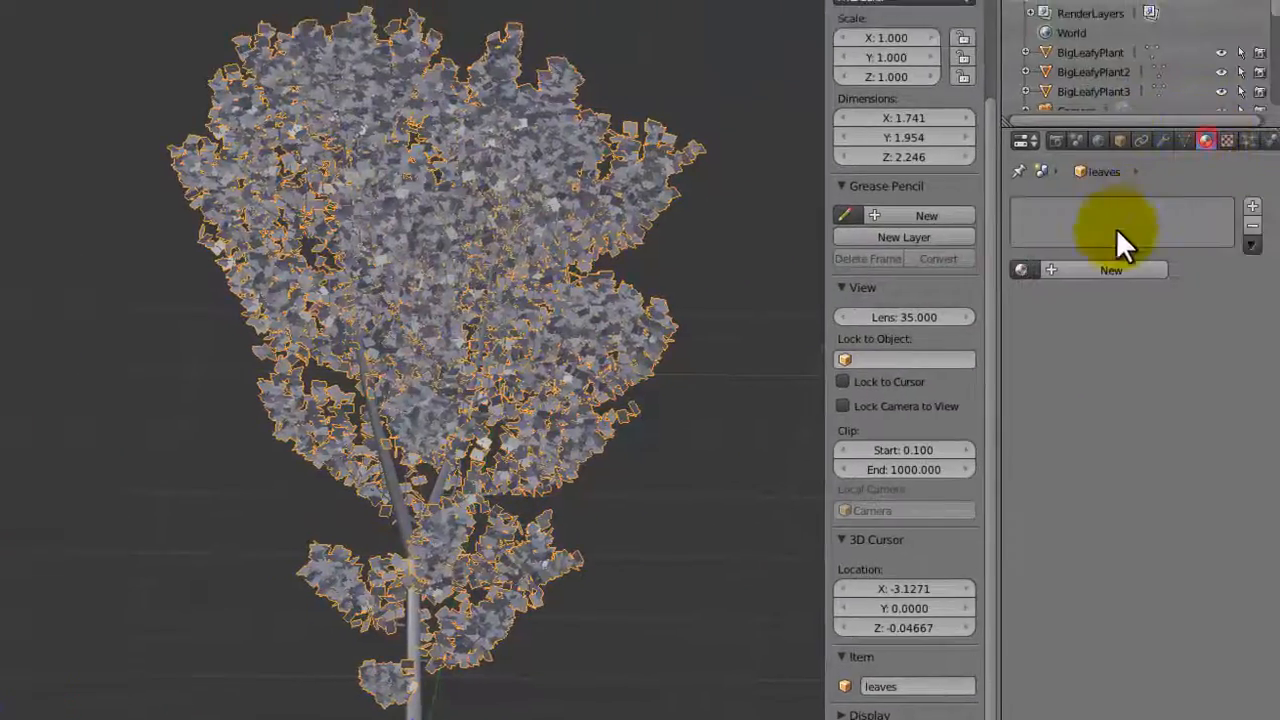
{"action": "left_click", "coordinate": [1020, 269]}
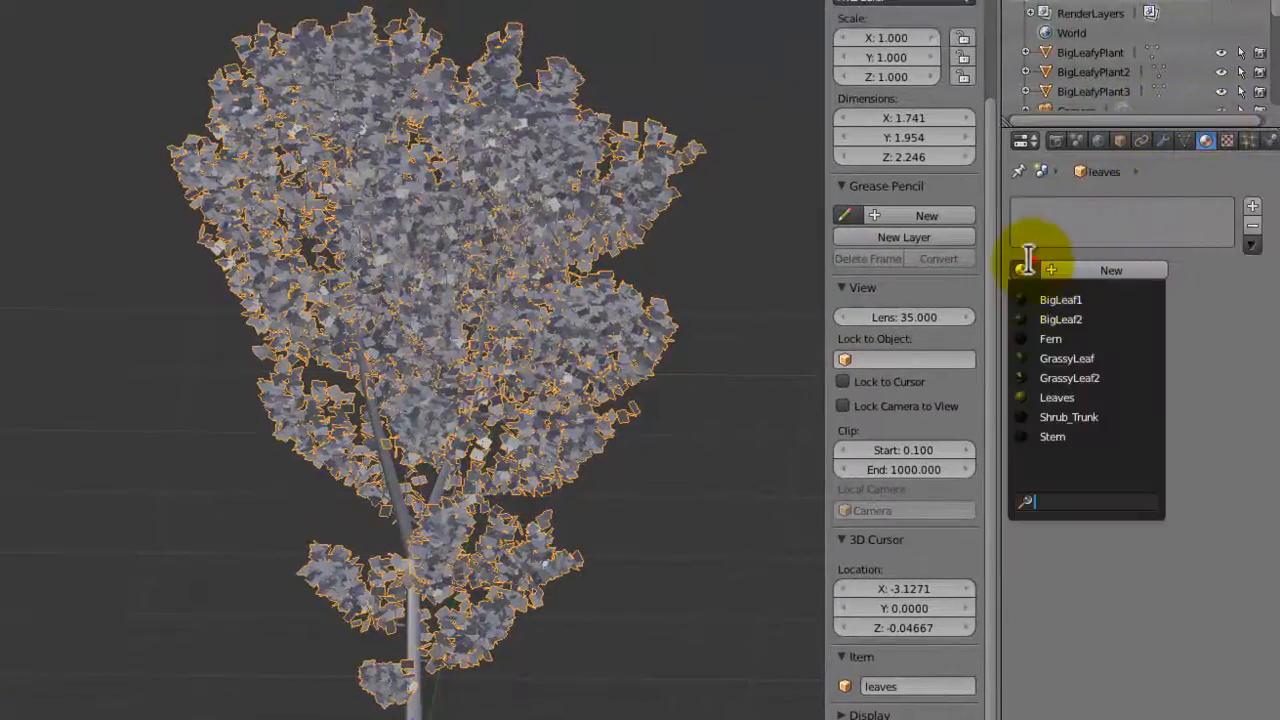
{"action": "left_click", "coordinate": [1046, 397]}
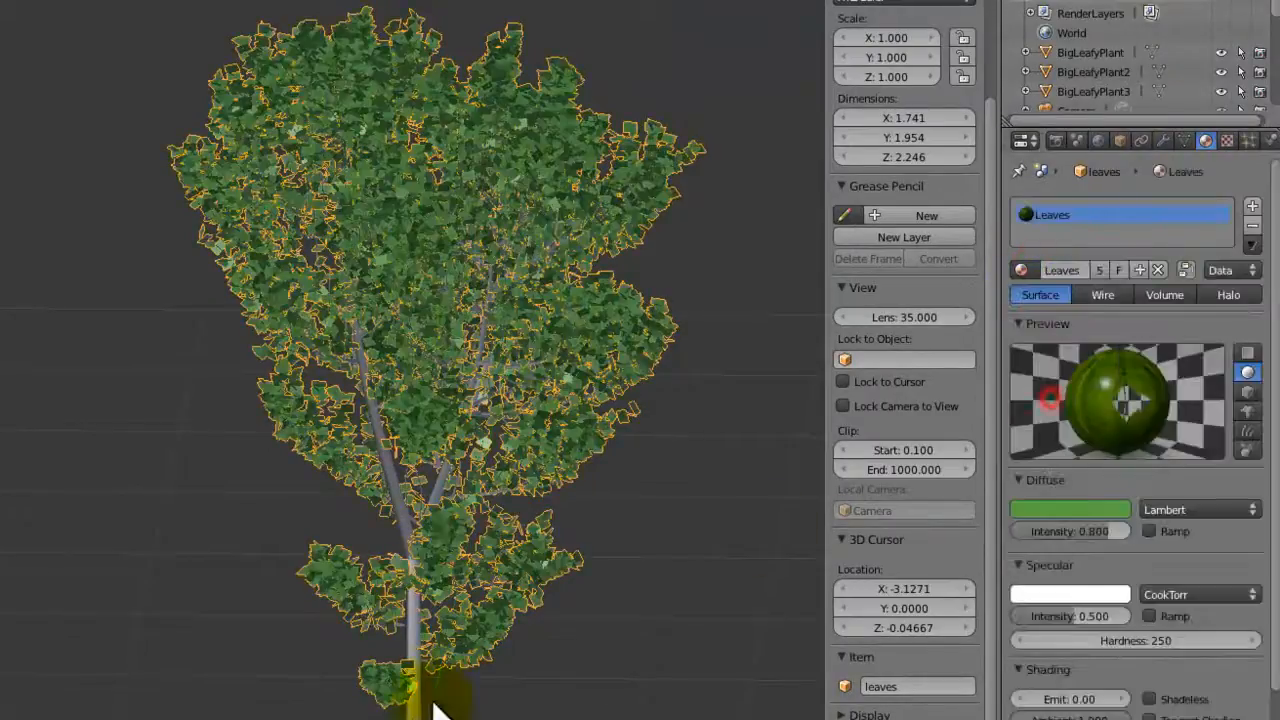
Step: Convert the tree's trunk and branch curve to a mesh and assign it the Shrub_Trunk material
{"action": "right_click", "coordinate": [467, 655]}
{"action": "key", "text": "alt+c"}
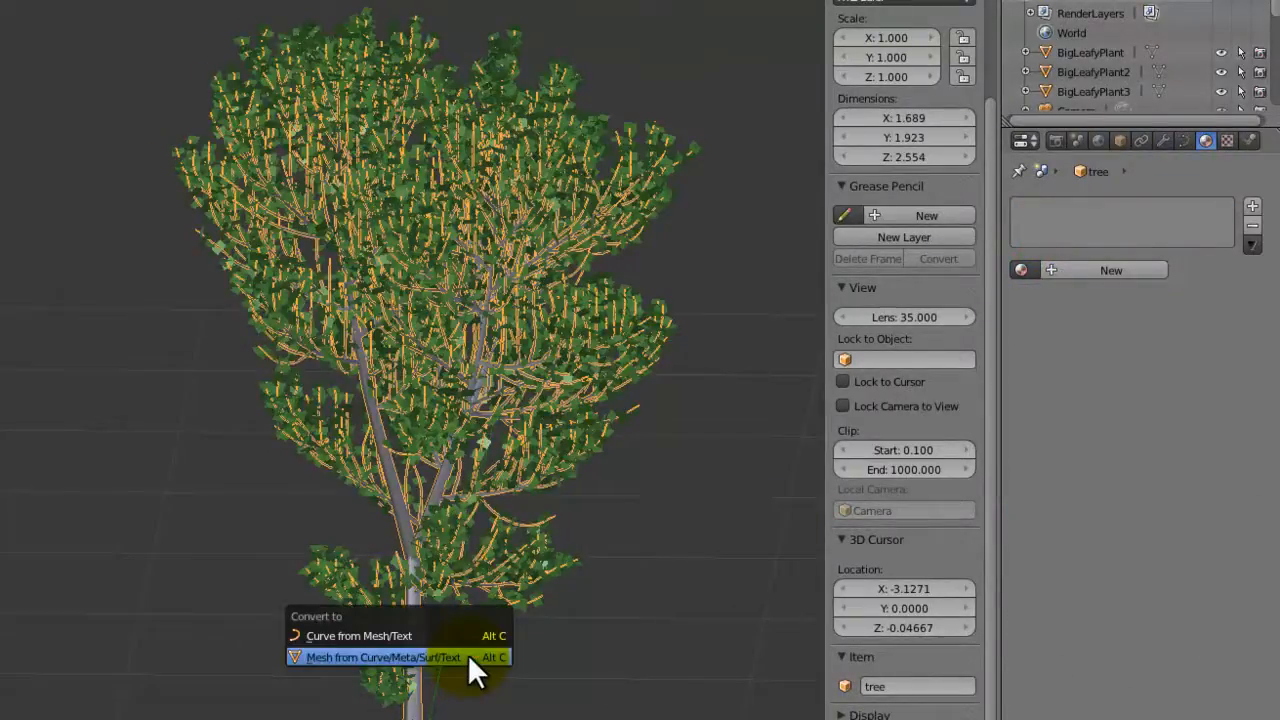
{"action": "left_click", "coordinate": [468, 654]}
{"action": "left_click", "coordinate": [1021, 269]}
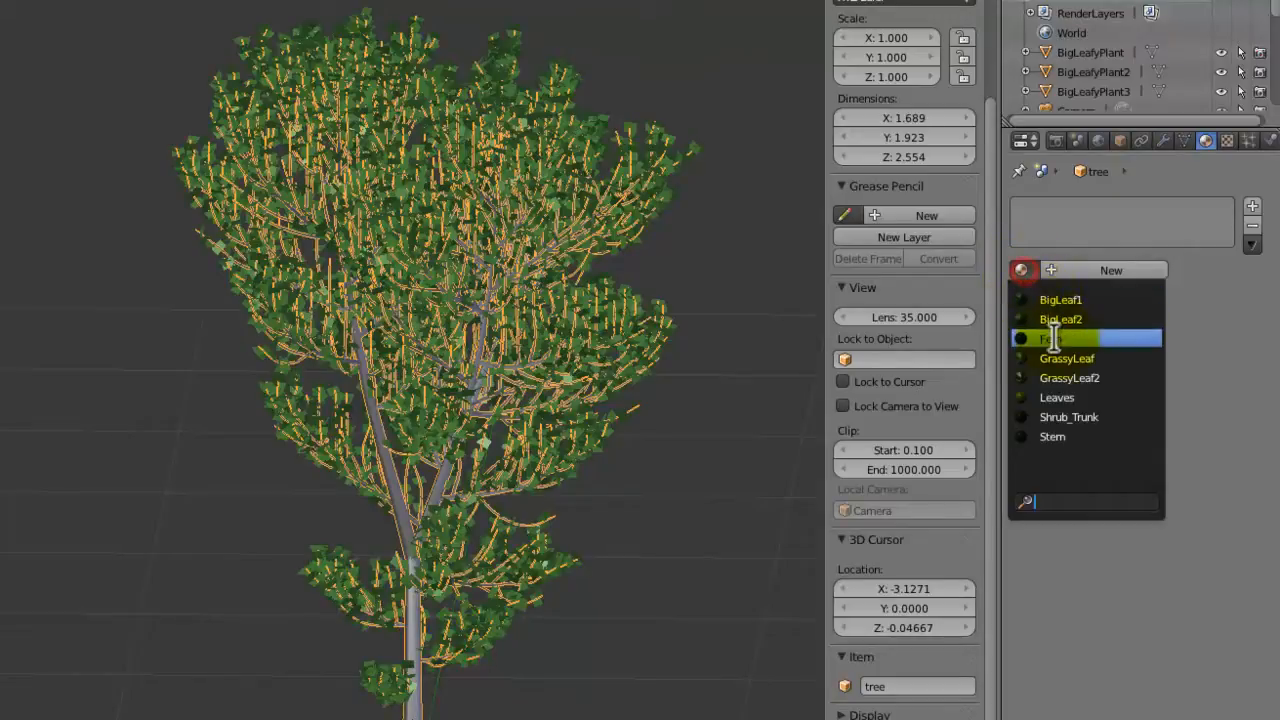
{"action": "left_click", "coordinate": [1088, 416]}
Step: Join the trunk mesh into the leaves object and rename the result Shrub4
{"action": "right_click", "coordinate": [509, 507]}
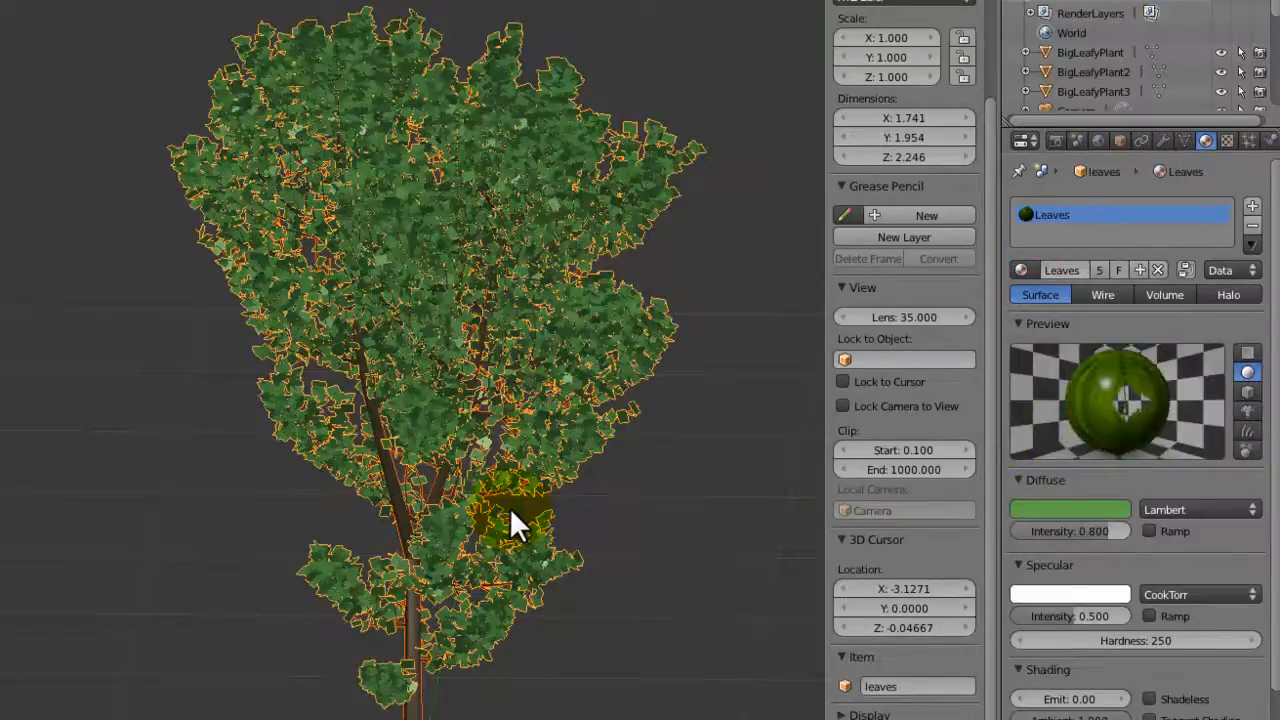
{"action": "key", "text": "ctrl+j"}
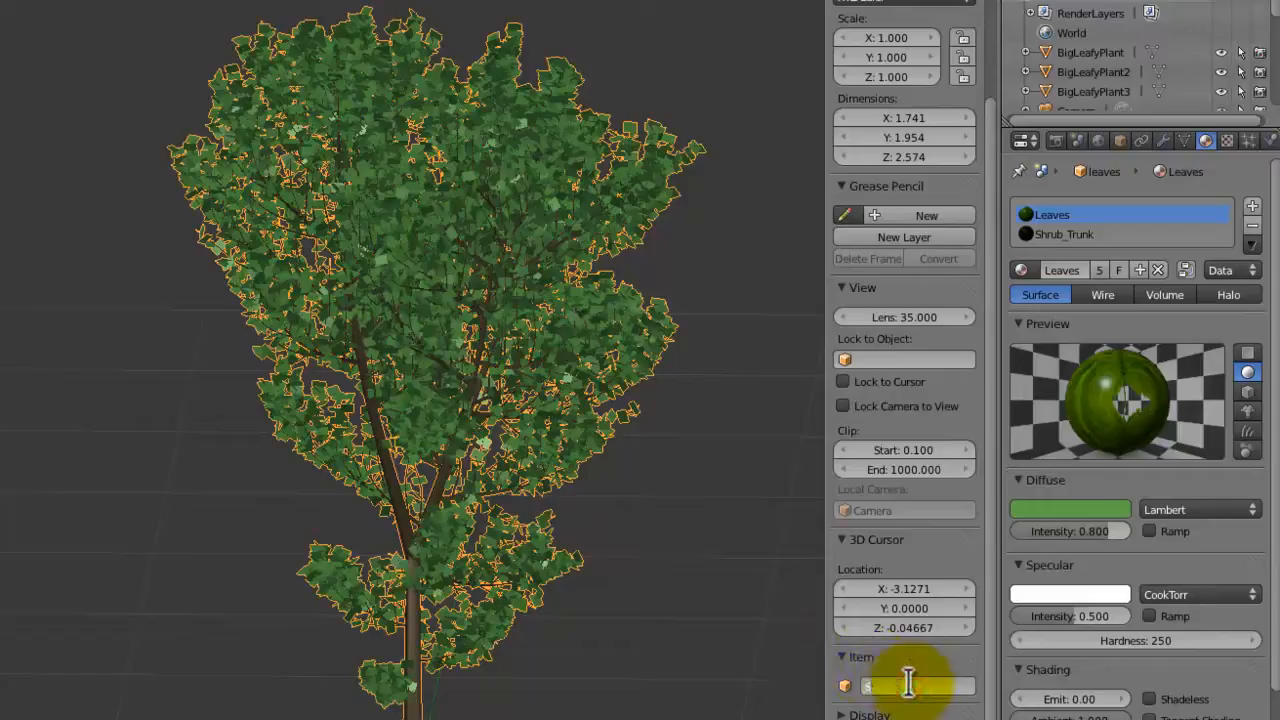
{"action": "key", "text": "Return"}
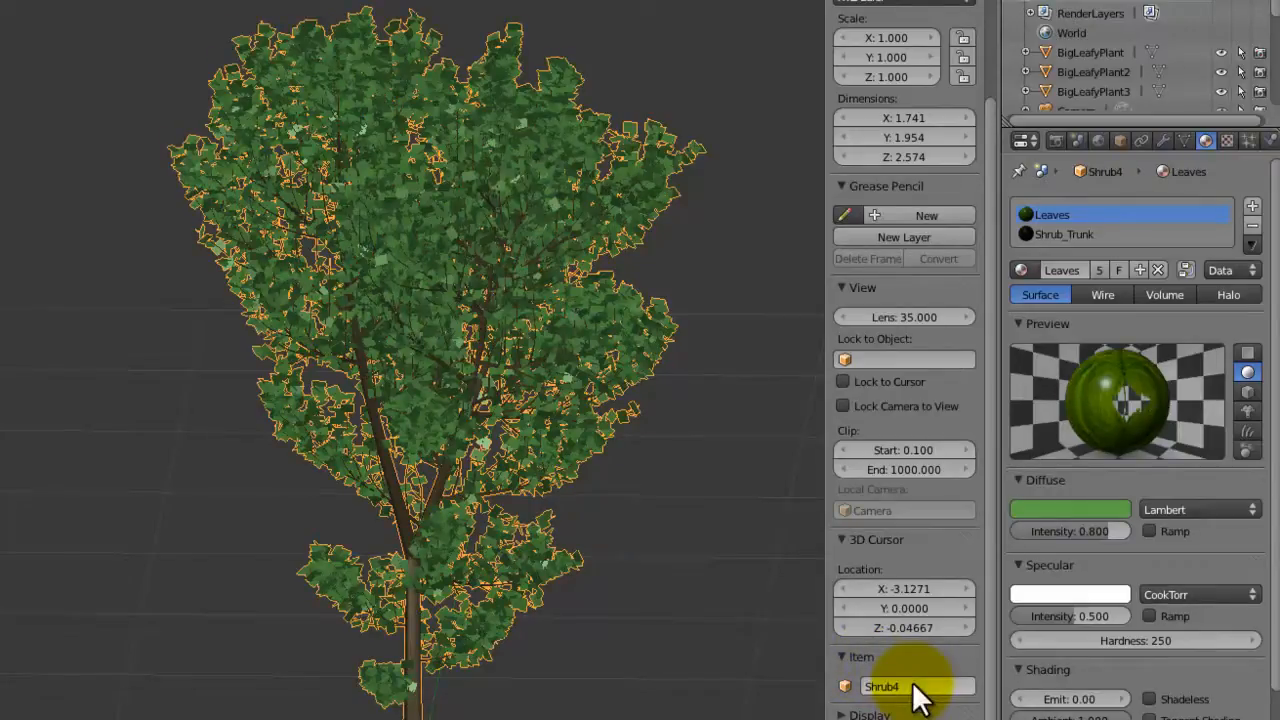
Step: Move Shrub4 to the second layer with the other shrubs and display that layer
{"action": "scroll", "coordinate": [586, 486], "scroll_direction": "down", "scroll_amount": 2}
{"action": "key", "text": "m"}
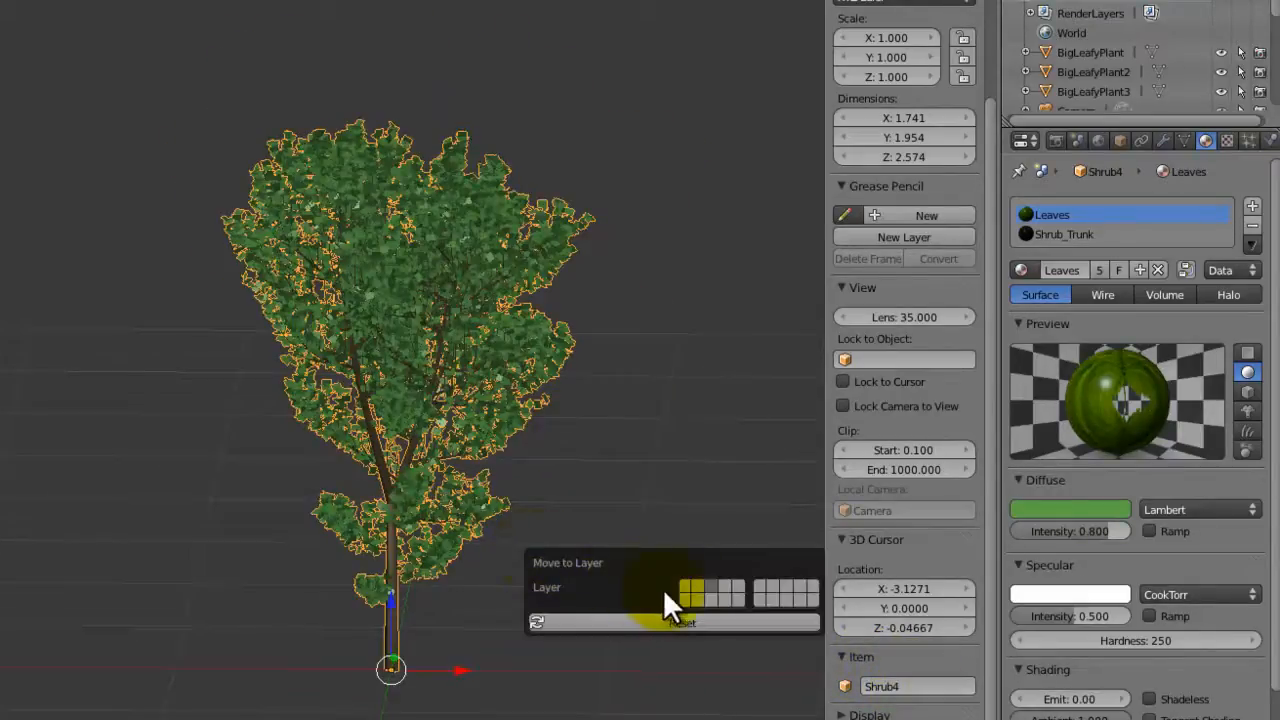
{"action": "left_click", "coordinate": [700, 588]}
{"action": "key", "text": "2"}
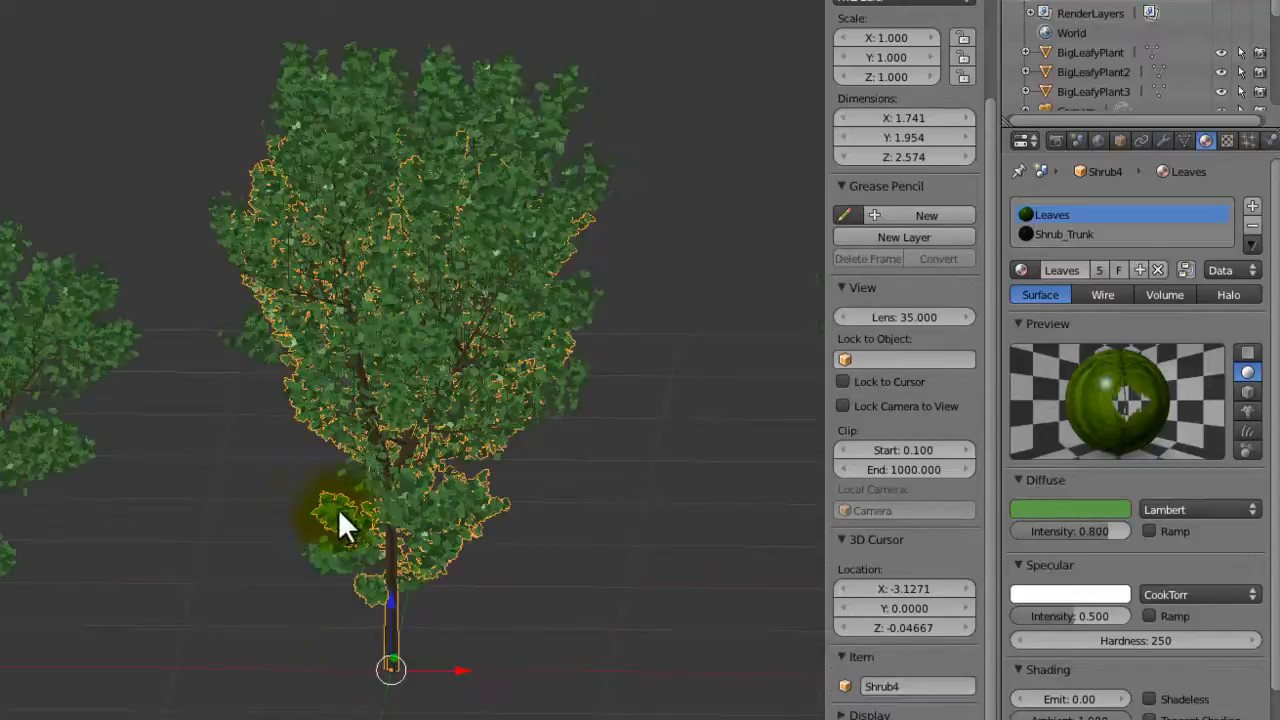
Step: Move Shrub4 along the X axis into the gap between the middle shrub and the large forked one
{"action": "scroll", "coordinate": [338, 508], "scroll_direction": "down", "scroll_amount": 3}
{"action": "key", "text": "g"}
{"action": "key", "text": "x"}
{"action": "left_click", "coordinate": [577, 444]}
{"action": "scroll", "coordinate": [573, 459], "scroll_direction": "down", "scroll_amount": 2}
{"action": "scroll", "coordinate": [574, 460], "scroll_direction": "down", "scroll_amount": 4}
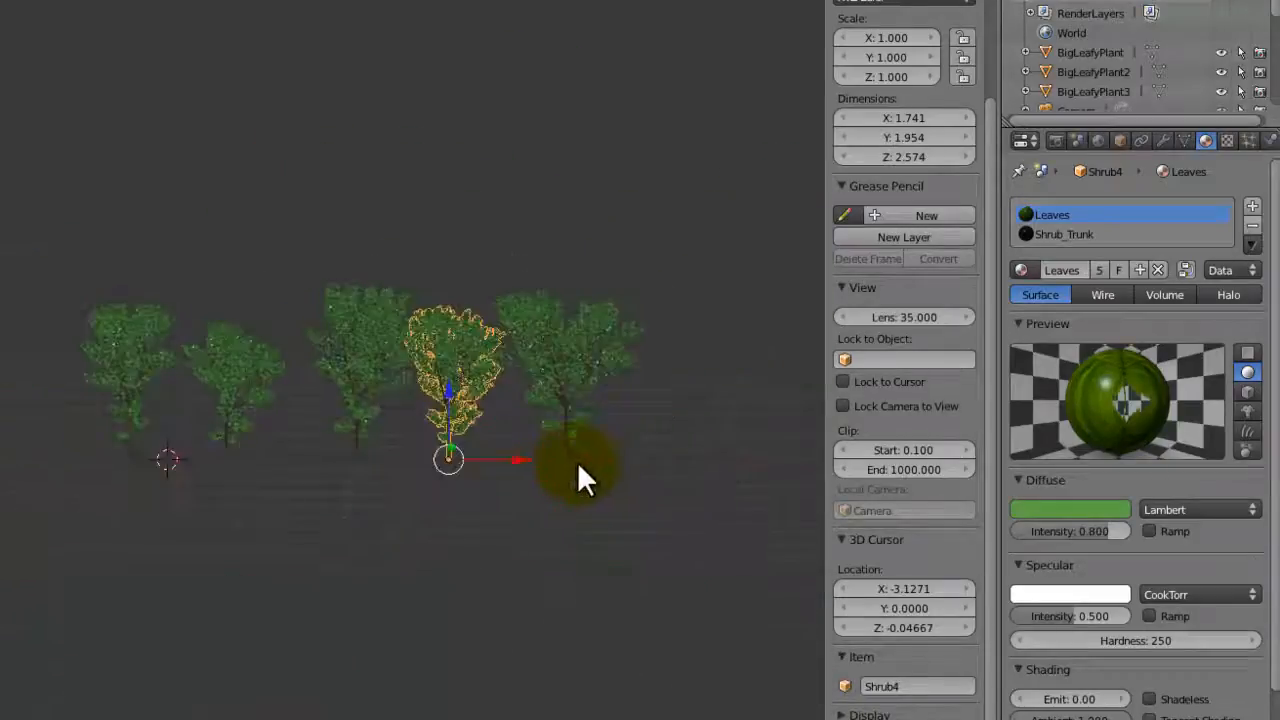
{"action": "key", "text": "g"}
{"action": "key", "text": "x"}
{"action": "left_click", "coordinate": [587, 463]}
{"action": "key", "text": "KP_1"}
{"action": "scroll", "coordinate": [587, 458], "scroll_direction": "up", "scroll_amount": 4}
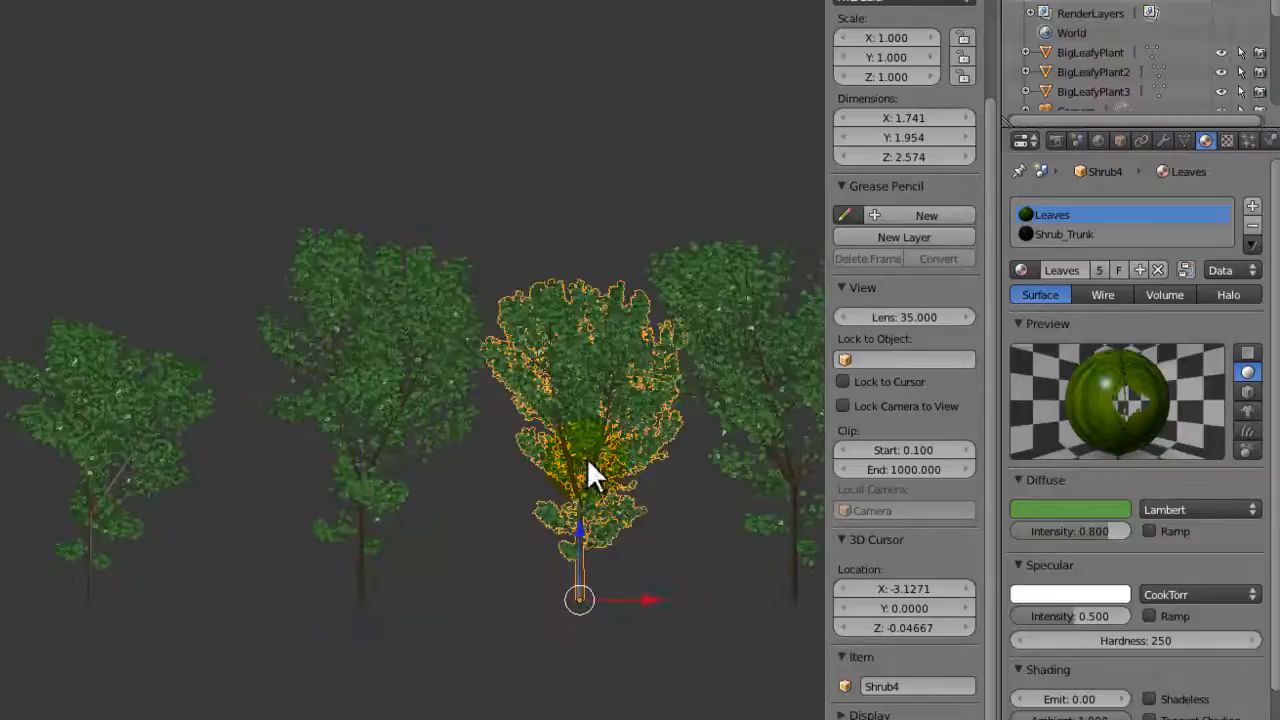
Step: Move the large forked shrub along the X axis, away from Shrub4, and save the file
{"action": "left_click", "coordinate": [535, 449]}
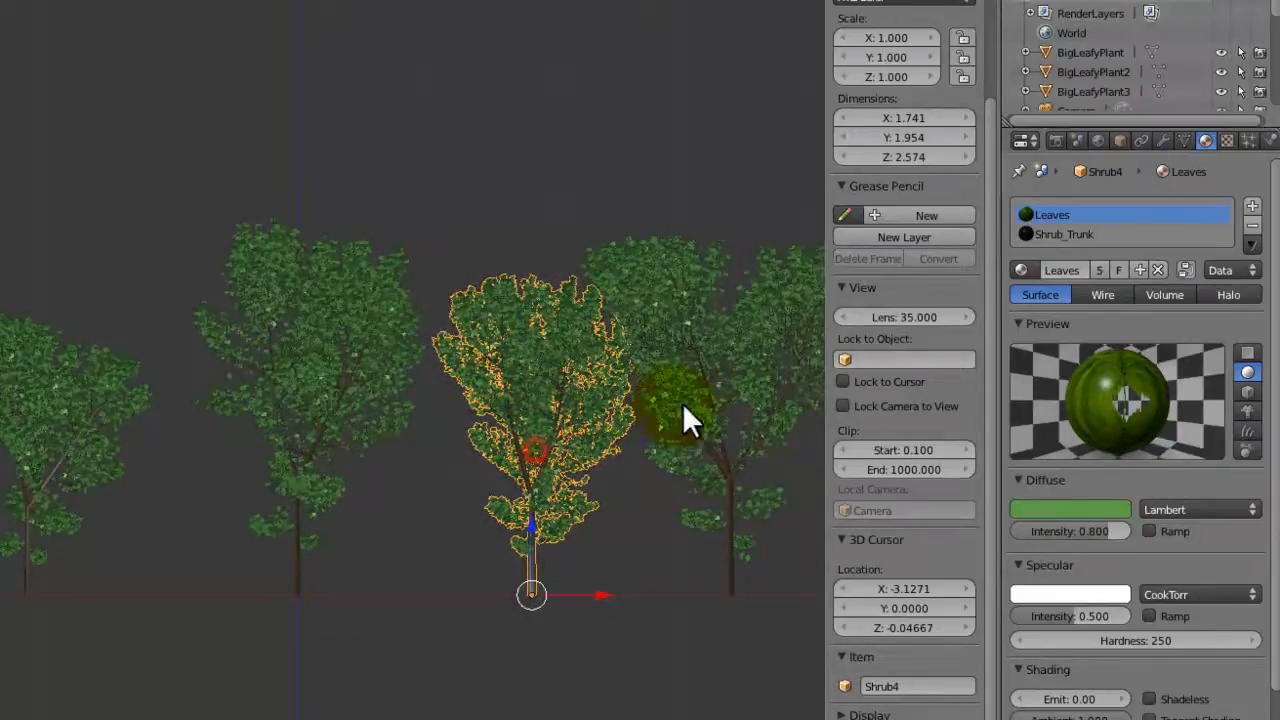
{"action": "right_click", "coordinate": [682, 403]}
{"action": "key", "text": "g"}
{"action": "key", "text": "x"}
{"action": "left_click", "coordinate": [765, 405]}
{"action": "key", "text": "ctrl+s"}
{"action": "left_click", "coordinate": [765, 405]}
{"action": "scroll", "coordinate": [421, 419], "scroll_direction": "down", "scroll_amount": 2}
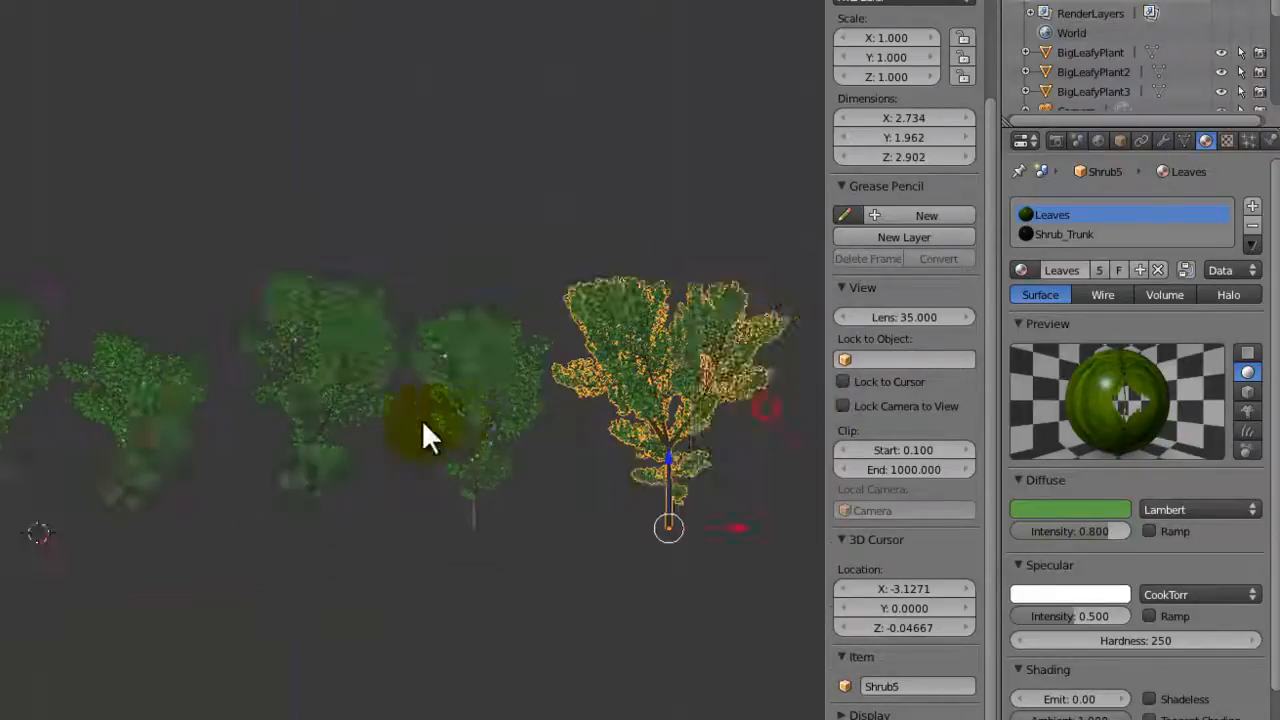
Step: Check the spacing of the shrubs and ground plants, and save over RainforestPart8_File.blend
{"action": "middle_click_drag", "start_coordinate": [421, 419], "coordinate": [590, 378], "text": "shift"}
{"action": "scroll", "coordinate": [590, 378], "scroll_direction": "up", "scroll_amount": 4}
{"action": "middle_click_drag", "start_coordinate": [482, 421], "coordinate": [474, 375], "text": "shift"}
{"action": "scroll", "coordinate": [474, 375], "scroll_direction": "down", "scroll_amount": 1}
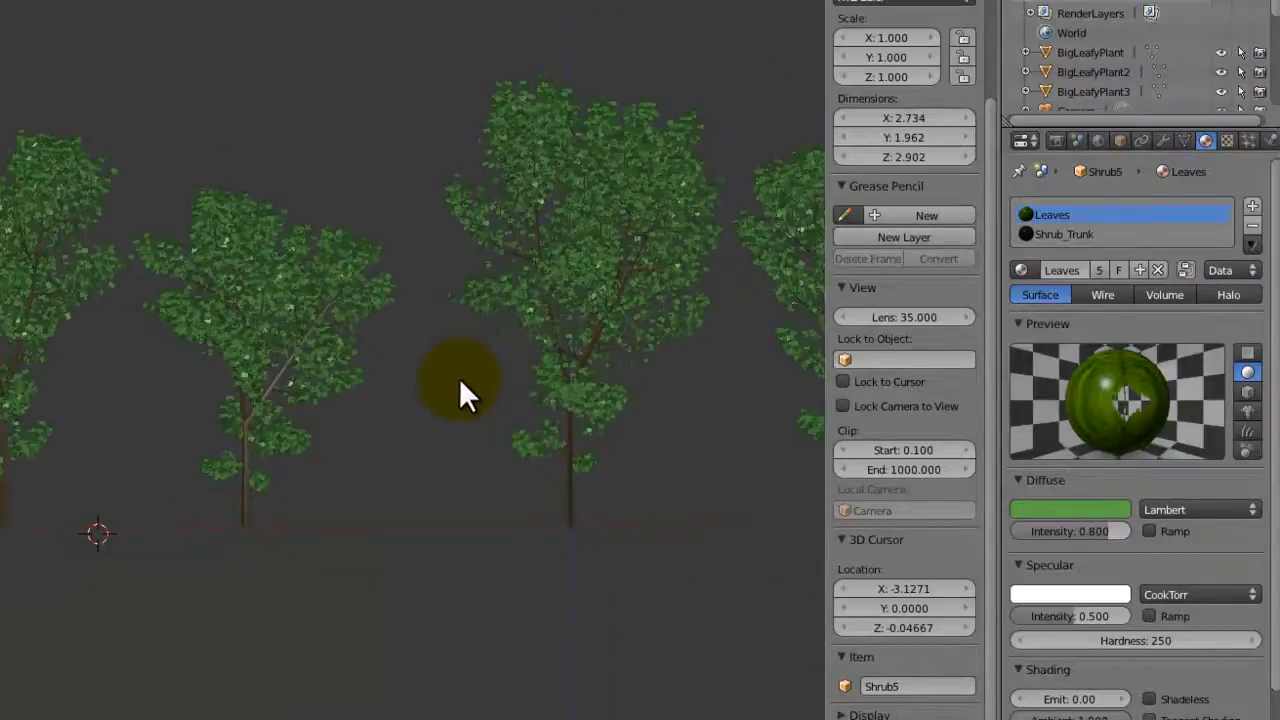
{"action": "key", "text": "ctrl+s"}
{"action": "left_click", "coordinate": [459, 377]}
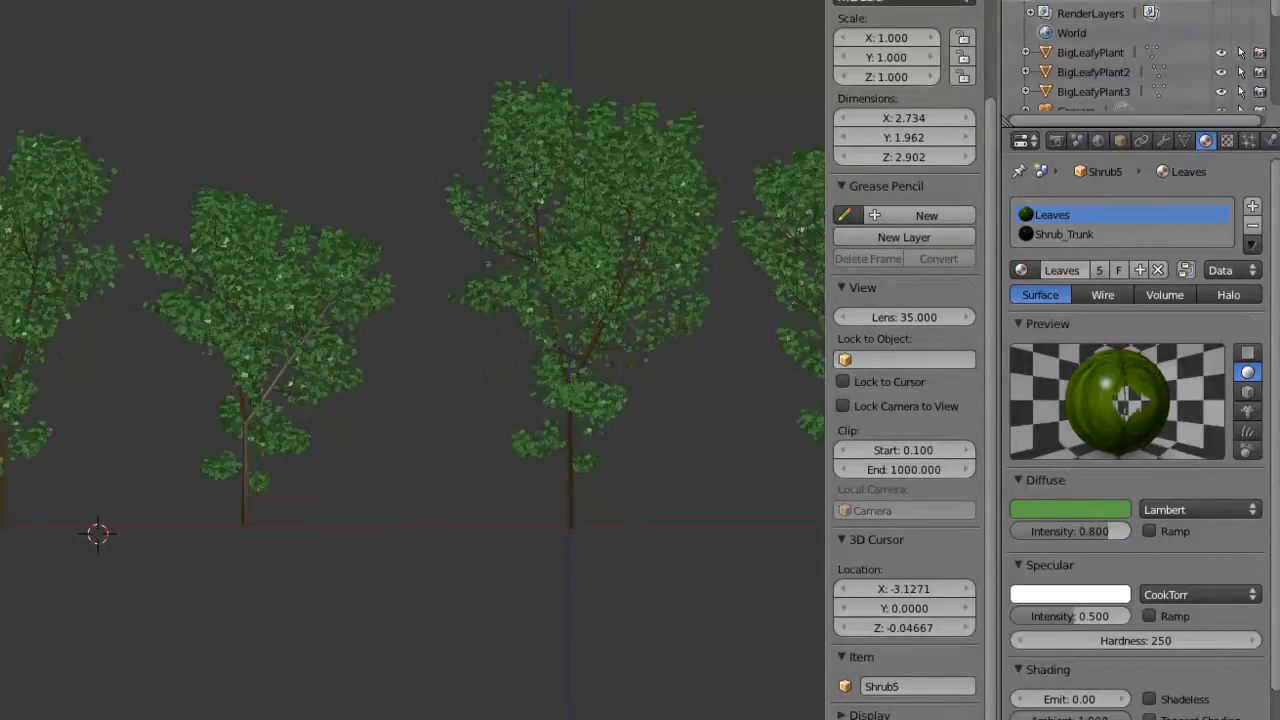
{"action": "middle_click_drag", "start_coordinate": [345, 500], "coordinate": [560, 580]}
{"action": "key", "text": "ctrl+s"}
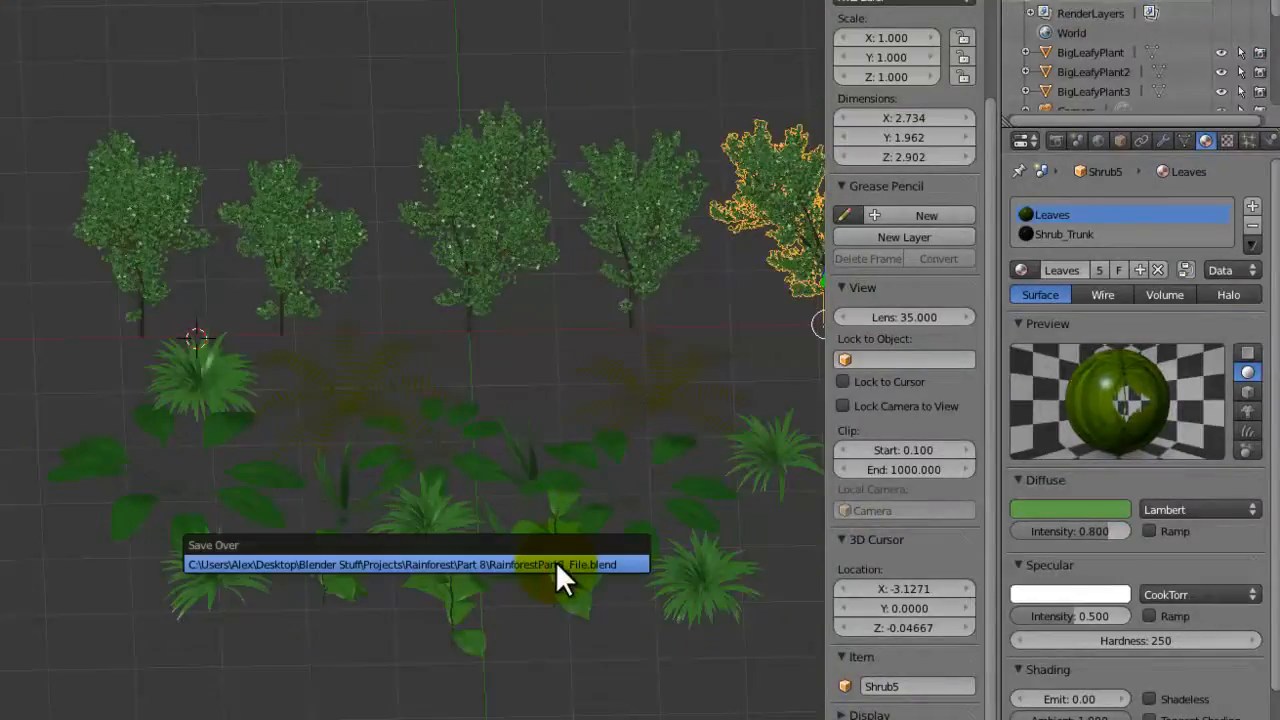
{"action": "left_click", "coordinate": [555, 561]}
{"action": "middle_click_drag", "start_coordinate": [309, 491], "coordinate": [371, 529]}
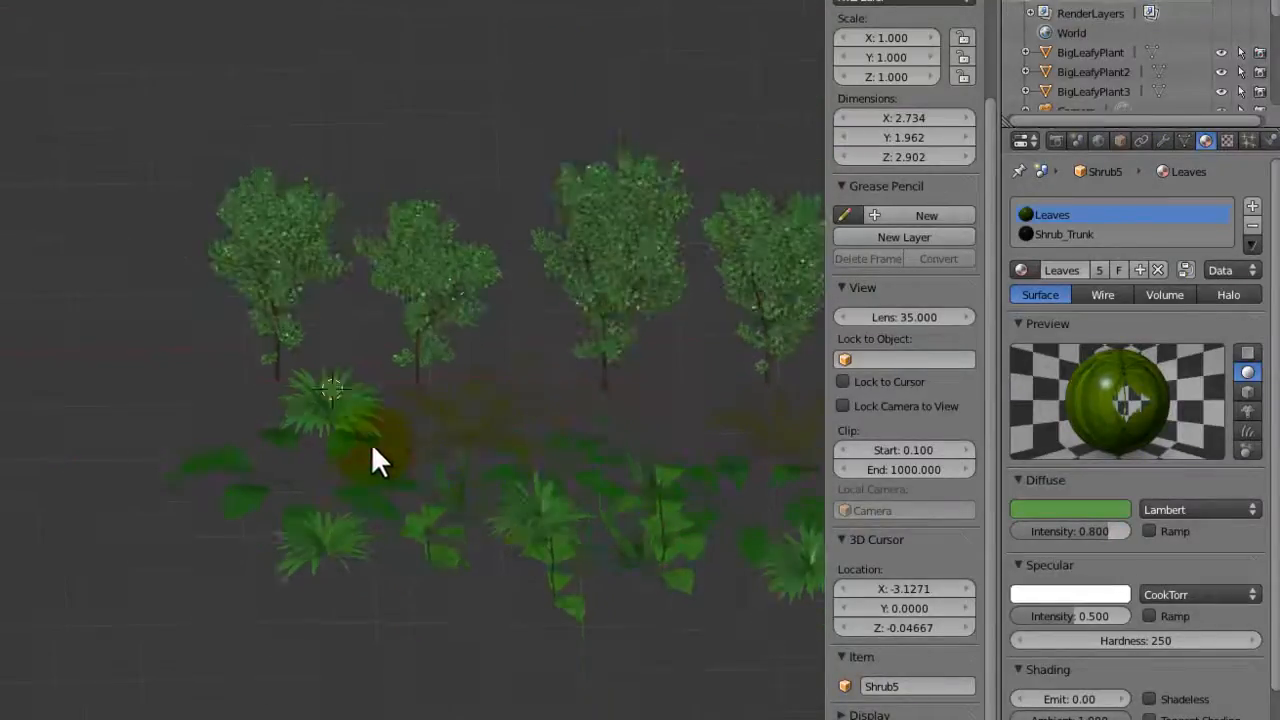
Step: Try to select all of Shrub1's geometry in Edit Mode, and close the unresponsive program
{"action": "right_click", "coordinate": [289, 290]}
{"action": "key", "text": "Tab"}
{"action": "key", "text": "a"}
{"action": "key", "text": "a"}
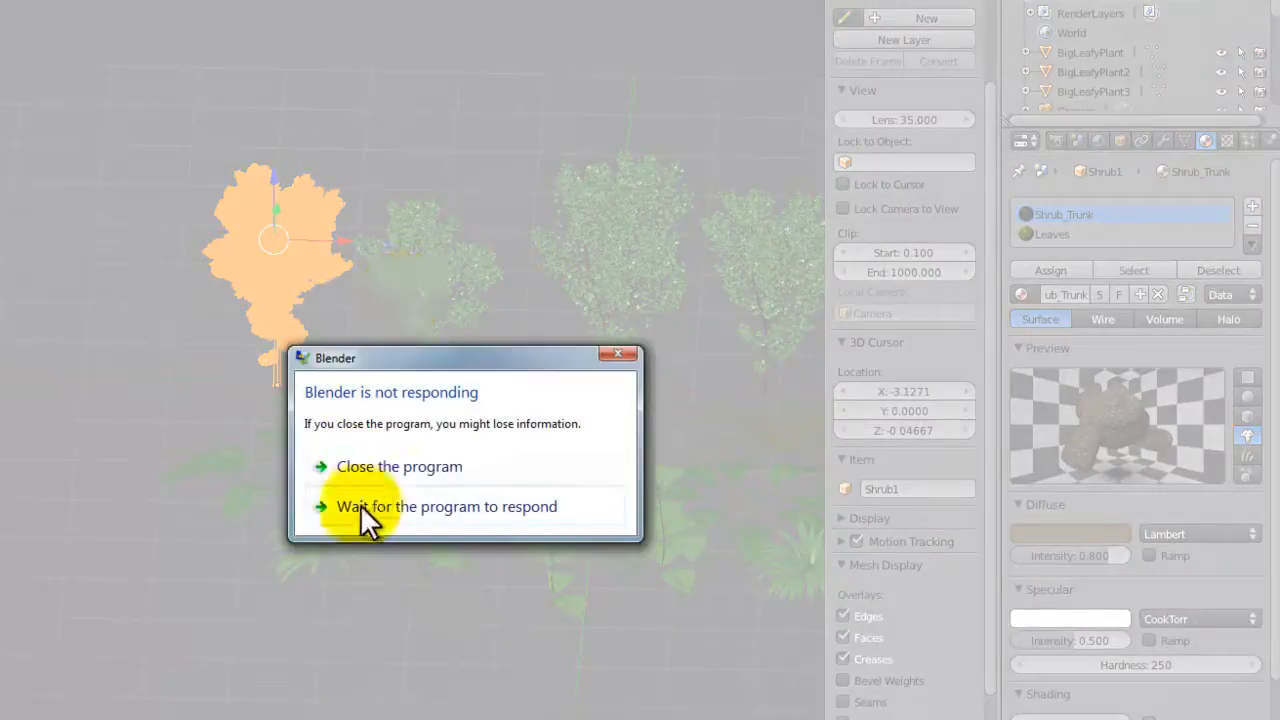
{"action": "left_click", "coordinate": [371, 468]}
{"action": "left_click", "coordinate": [590, 490]}
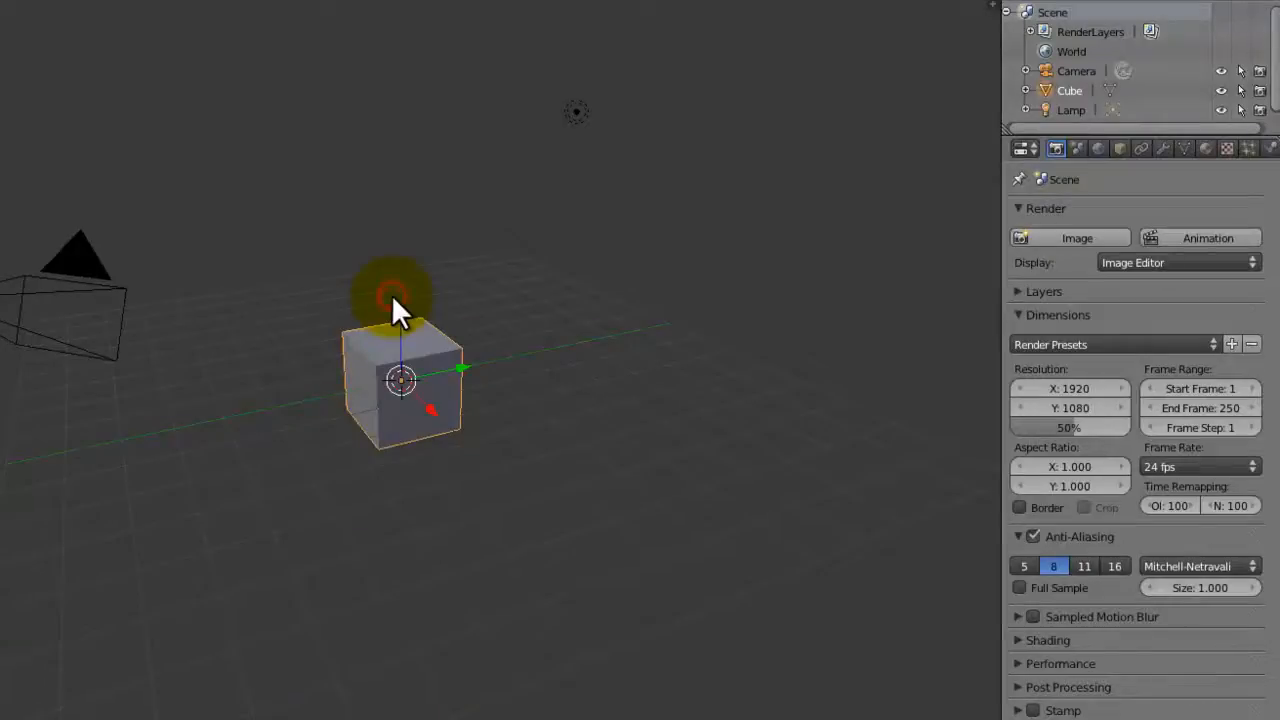
Step: Reopen the recent file RainforestPart8_File.blend in full-screen display and save over it
{"action": "key", "text": "ctrl+shift+o"}
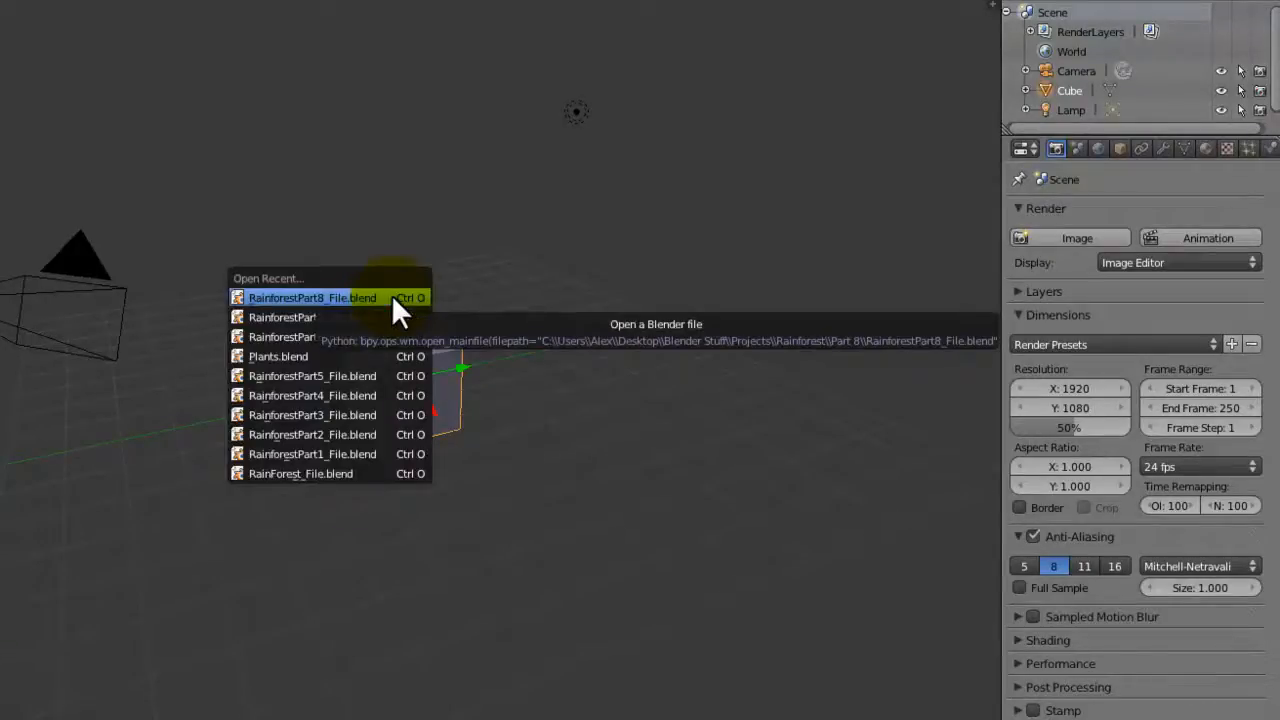
{"action": "left_click", "coordinate": [393, 298]}
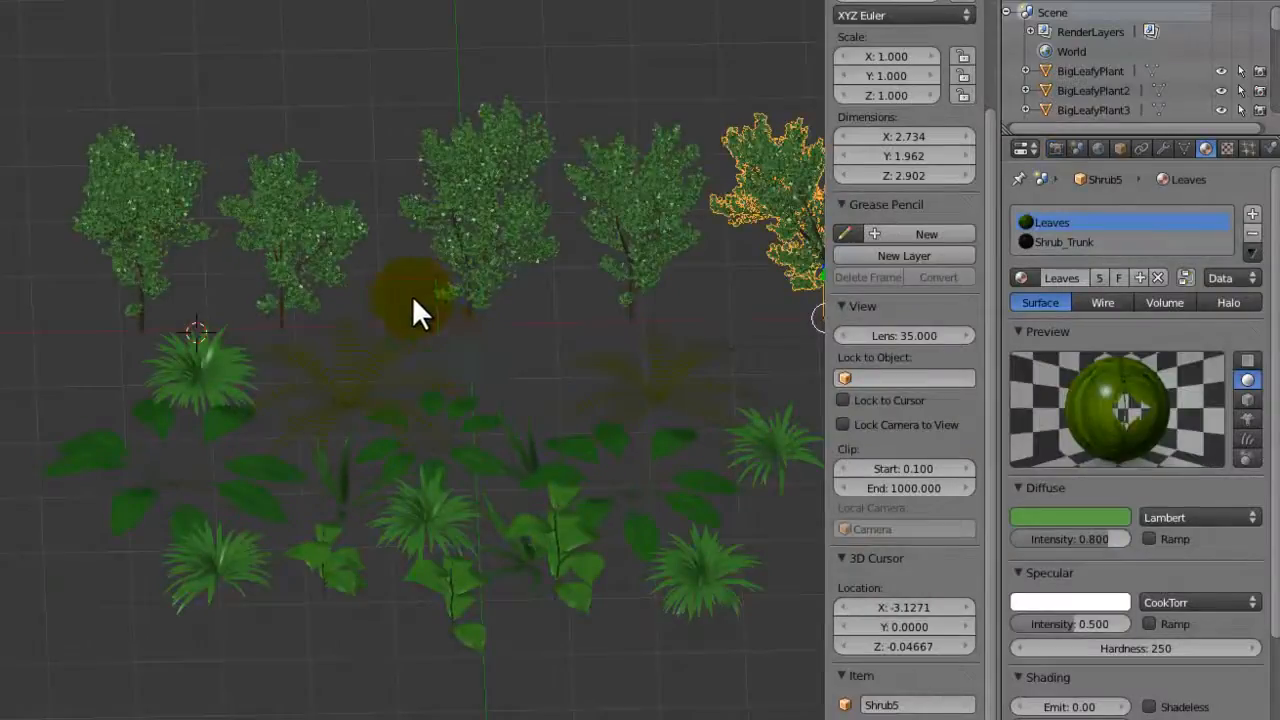
{"action": "right_click", "coordinate": [500, 249]}
{"action": "scroll", "coordinate": [540, 215], "scroll_direction": "up", "scroll_amount": 2}
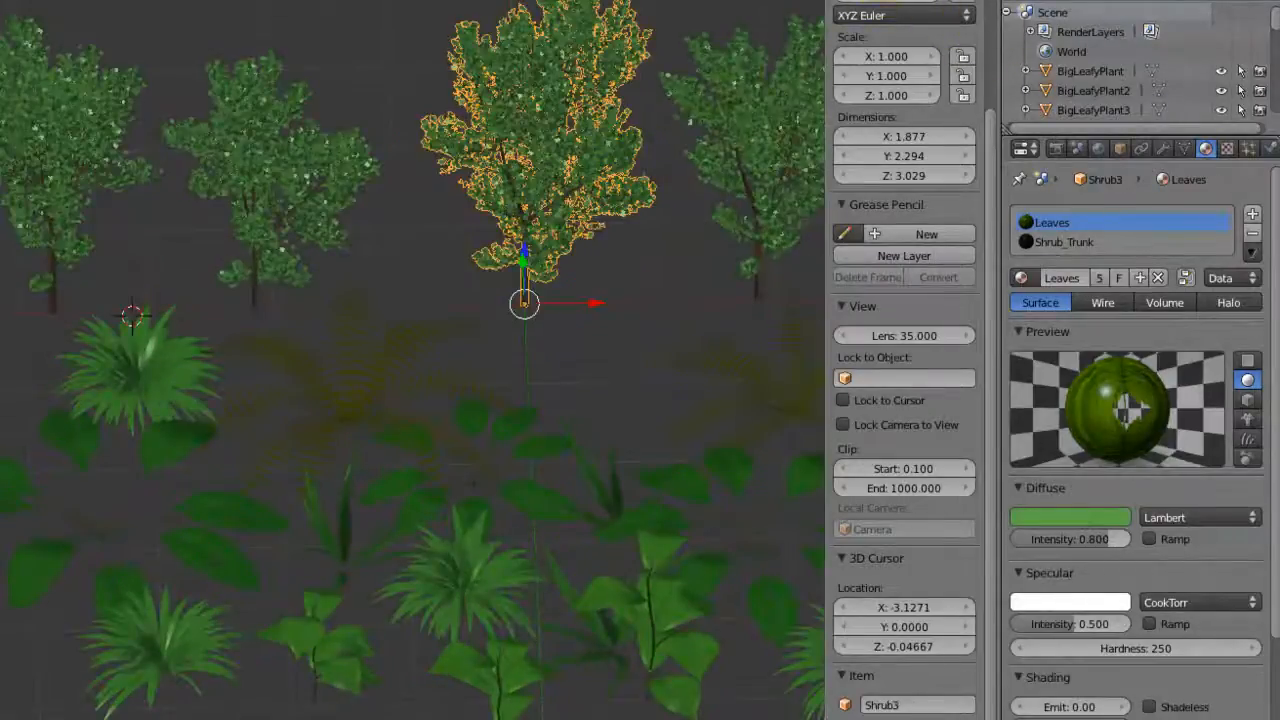
{"action": "key", "text": "alt+F11"}
{"action": "key", "text": "ctrl+s"}
{"action": "left_click", "coordinate": [491, 174]}
Step: Select Shrub1, examine its leaves and branches close up, and save the file
{"action": "scroll", "coordinate": [481, 238], "scroll_direction": "down", "scroll_amount": 2}
{"action": "middle_click_drag", "start_coordinate": [480, 240], "coordinate": [286, 281], "text": "shift"}
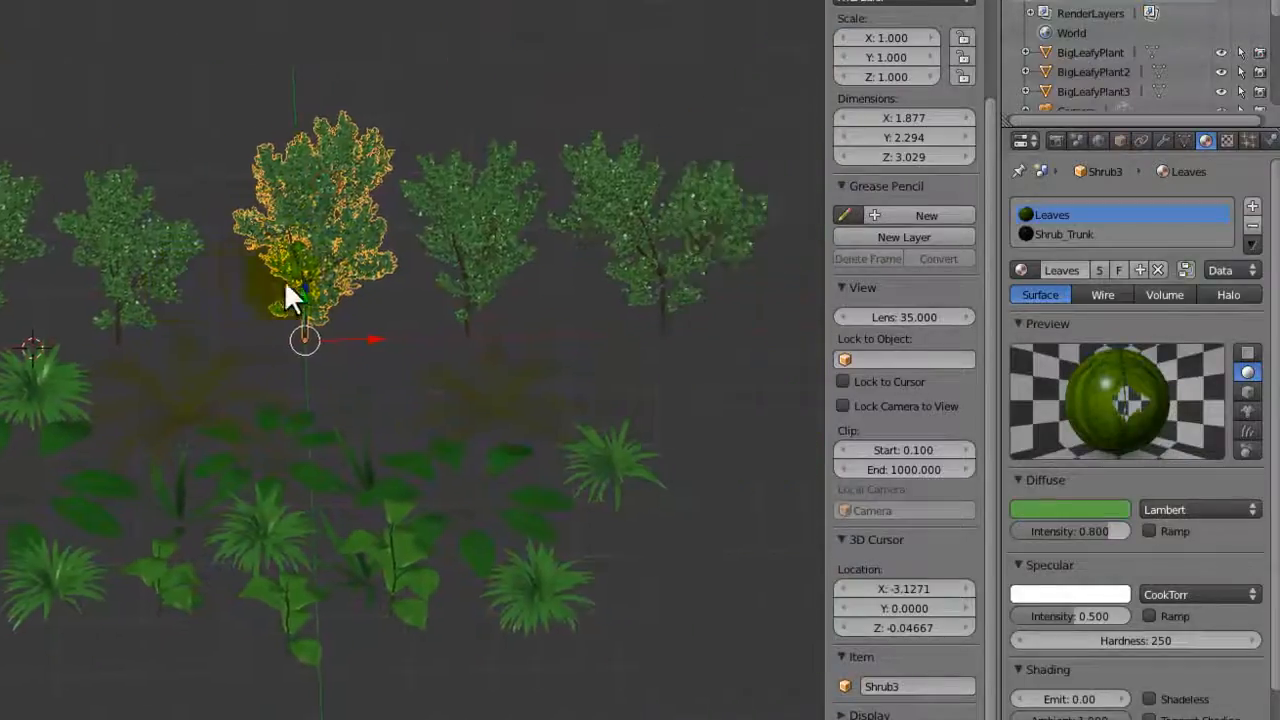
{"action": "scroll", "coordinate": [282, 279], "scroll_direction": "down", "scroll_amount": 1}
{"action": "middle_click_drag", "start_coordinate": [350, 305], "coordinate": [522, 373], "text": "shift"}
{"action": "right_click", "coordinate": [221, 304]}
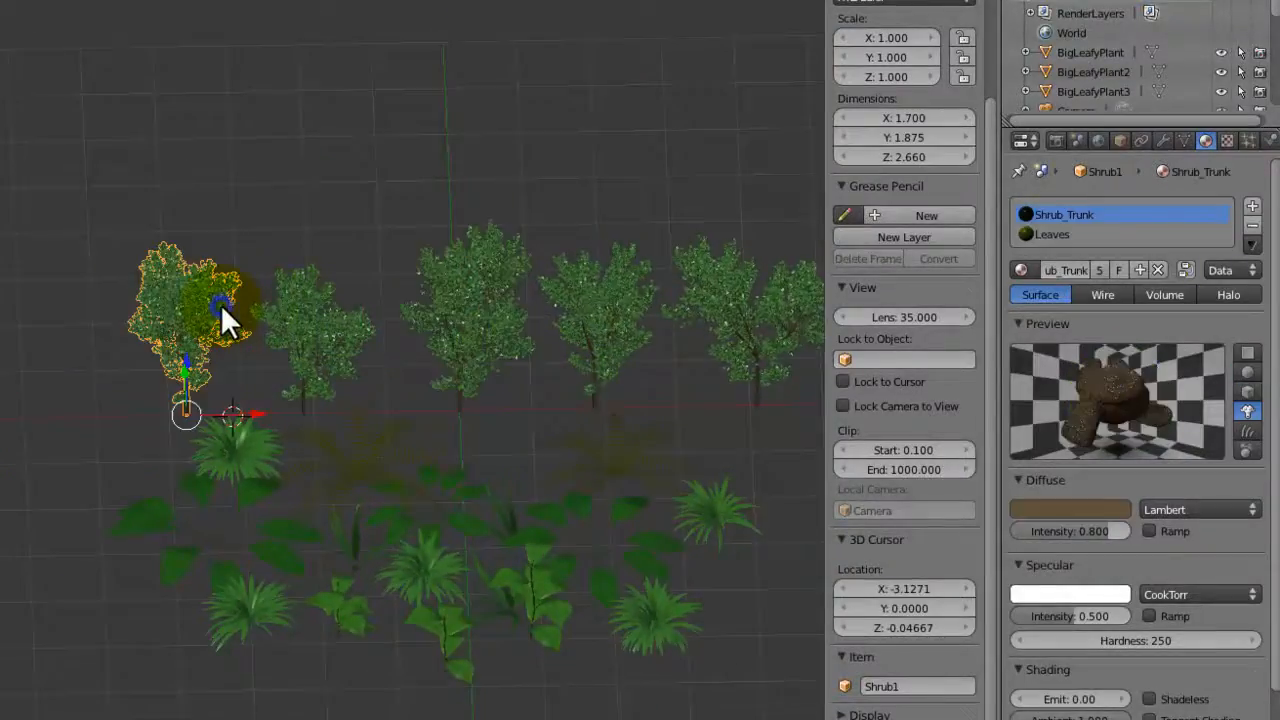
{"action": "middle_click_drag", "start_coordinate": [221, 304], "coordinate": [398, 355], "text": "shift"}
{"action": "scroll", "coordinate": [398, 355], "scroll_direction": "up", "scroll_amount": 8}
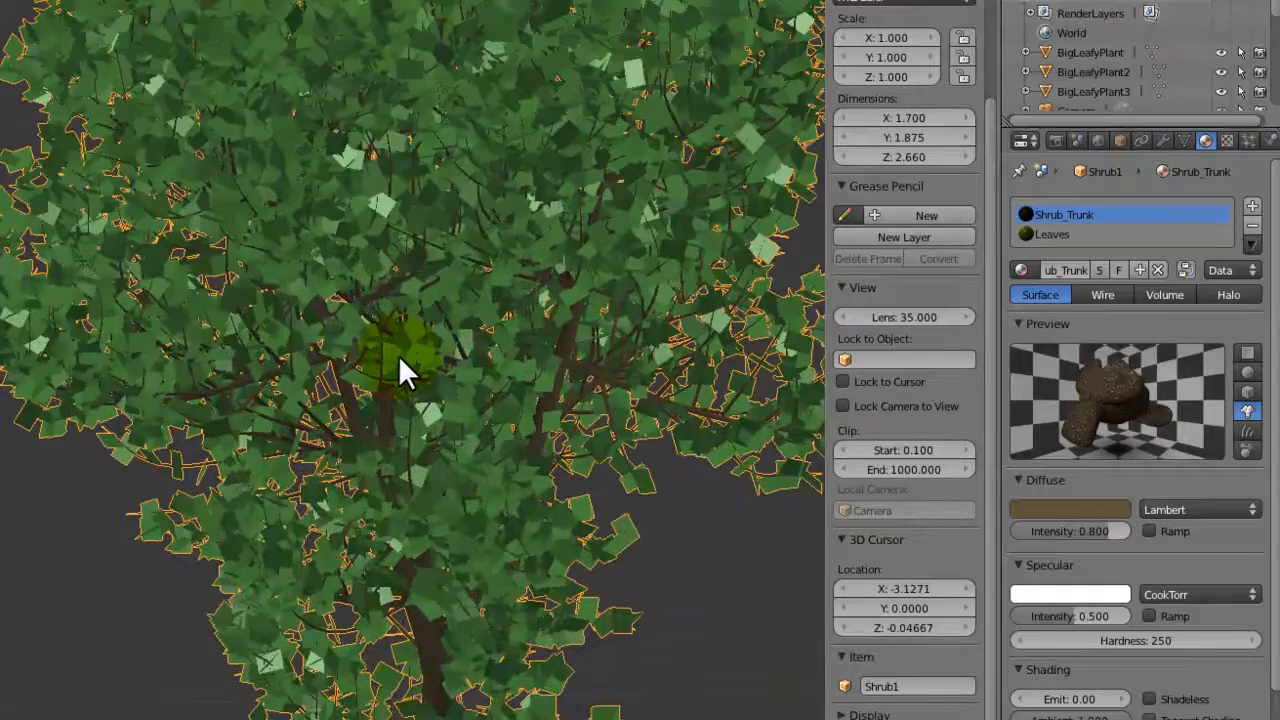
{"action": "scroll", "coordinate": [398, 355], "scroll_direction": "down", "scroll_amount": 8}
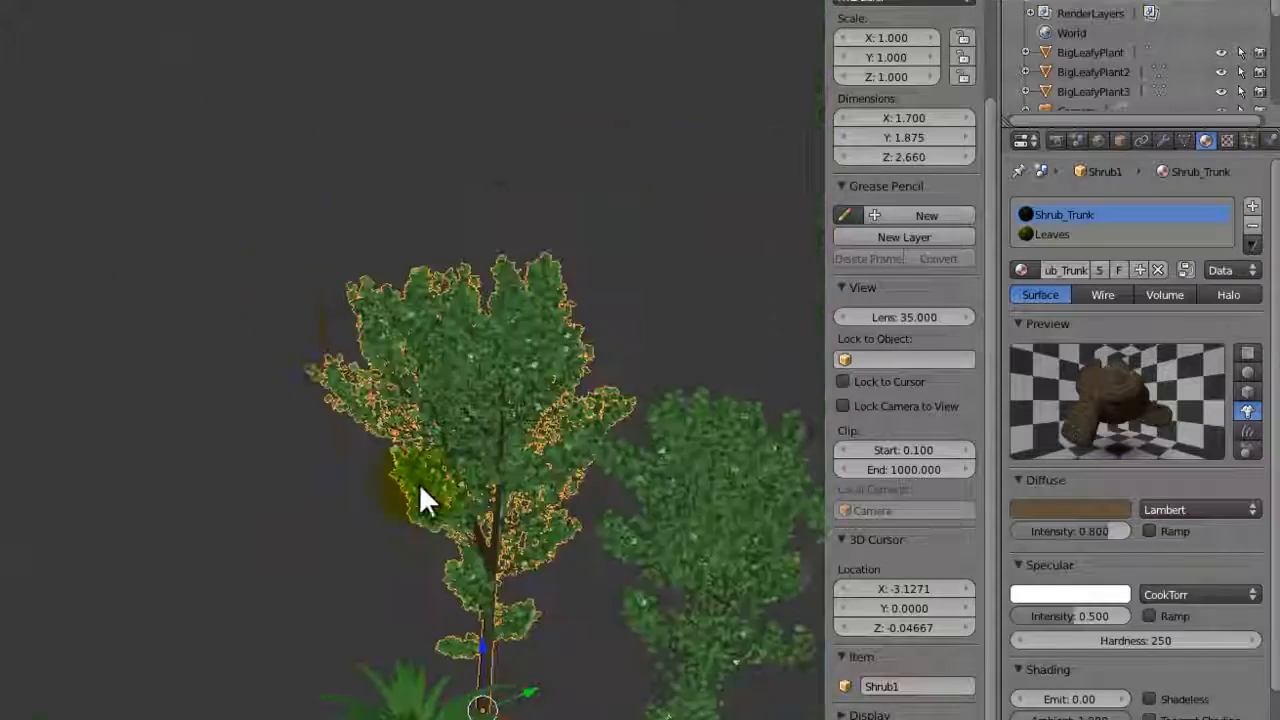
{"action": "middle_click_drag", "start_coordinate": [419, 483], "coordinate": [177, 262], "text": "shift"}
{"action": "scroll", "coordinate": [177, 262], "scroll_direction": "down", "scroll_amount": 5}
{"action": "key", "text": "ctrl+s"}
{"action": "left_click", "coordinate": [263, 312]}
Step: Select the broad-leaved plant LeafyPlant1.001 among the ground plants and save the file
{"action": "middle_click_drag", "start_coordinate": [331, 164], "coordinate": [372, 208]}
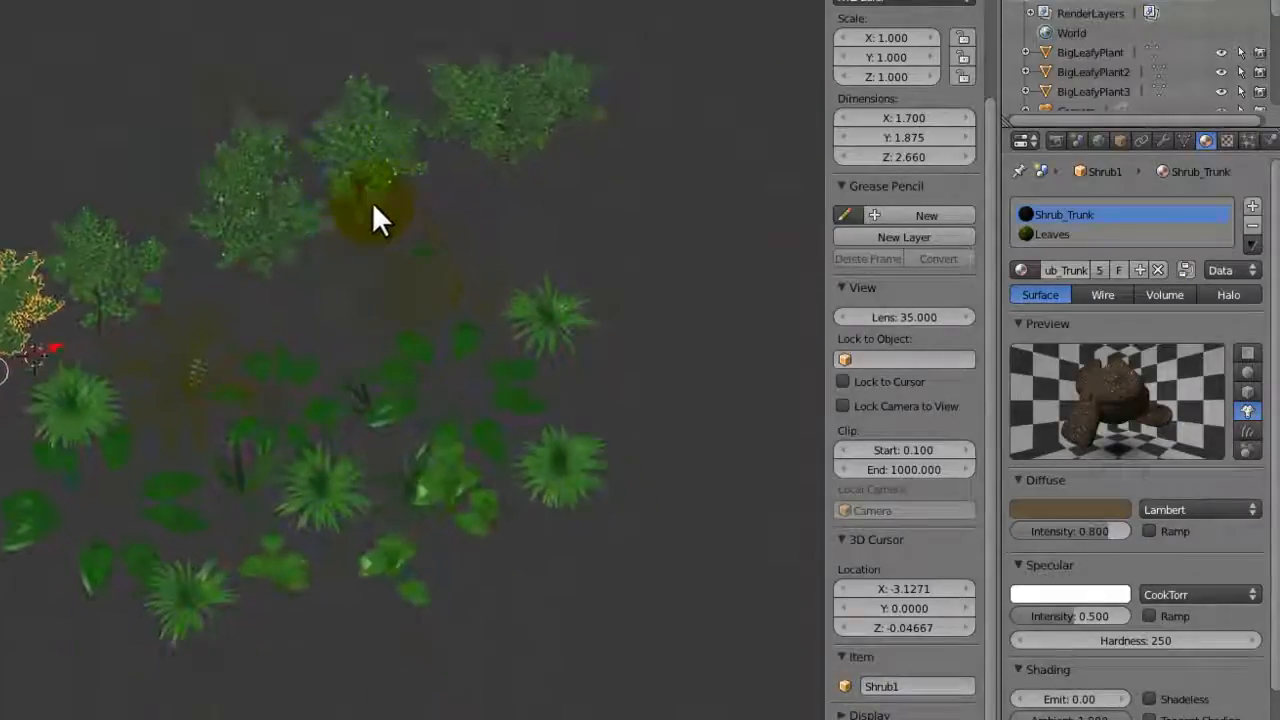
{"action": "scroll", "coordinate": [390, 230], "scroll_direction": "up", "scroll_amount": 3}
{"action": "right_click", "coordinate": [442, 248]}
{"action": "scroll", "coordinate": [394, 286], "scroll_direction": "up", "scroll_amount": 5}
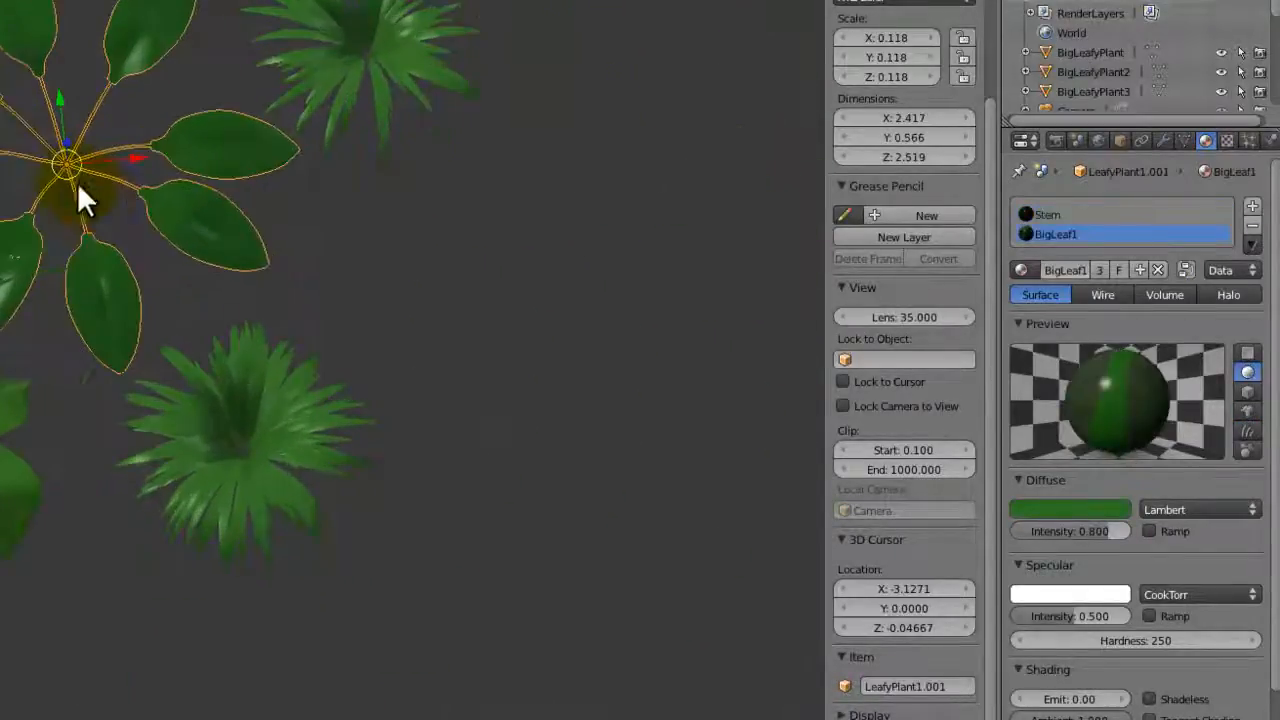
{"action": "middle_click_drag", "start_coordinate": [80, 195], "coordinate": [485, 428]}
{"action": "key", "text": "ctrl+s"}
{"action": "left_click", "coordinate": [478, 359]}
Step: Snap the 3D cursor to the scene's center and save the file
{"action": "scroll", "coordinate": [478, 359], "scroll_direction": "down", "scroll_amount": 2}
{"action": "key", "text": "shift+s"}
{"action": "left_click", "coordinate": [476, 455]}
{"action": "key", "text": "ctrl+s"}
{"action": "left_click", "coordinate": [485, 428]}
Step: Review the complete collection of shrubs and ground plants from a low angle and save the file
{"action": "middle_click_drag", "start_coordinate": [443, 366], "coordinate": [463, 446]}
{"action": "scroll", "coordinate": [453, 300], "scroll_direction": "up", "scroll_amount": 3}
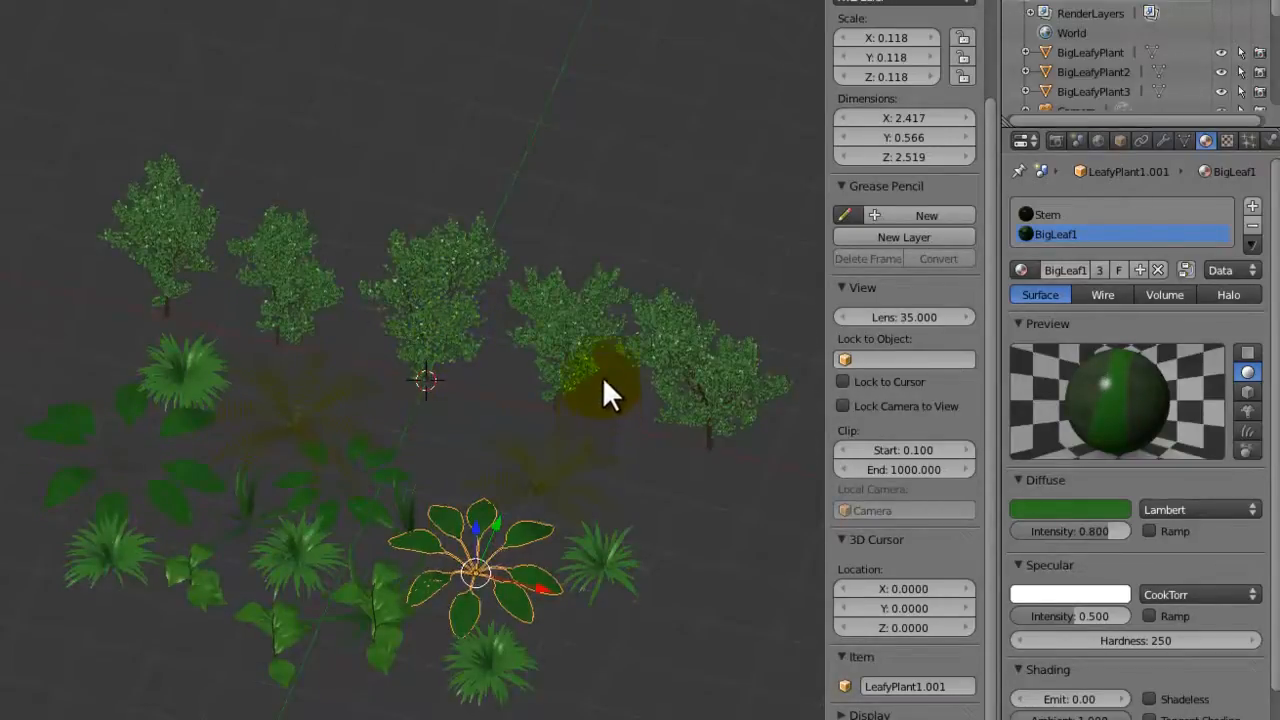
{"action": "middle_click_drag", "start_coordinate": [609, 391], "coordinate": [555, 340]}
{"action": "middle_click_drag", "start_coordinate": [477, 401], "coordinate": [505, 400]}
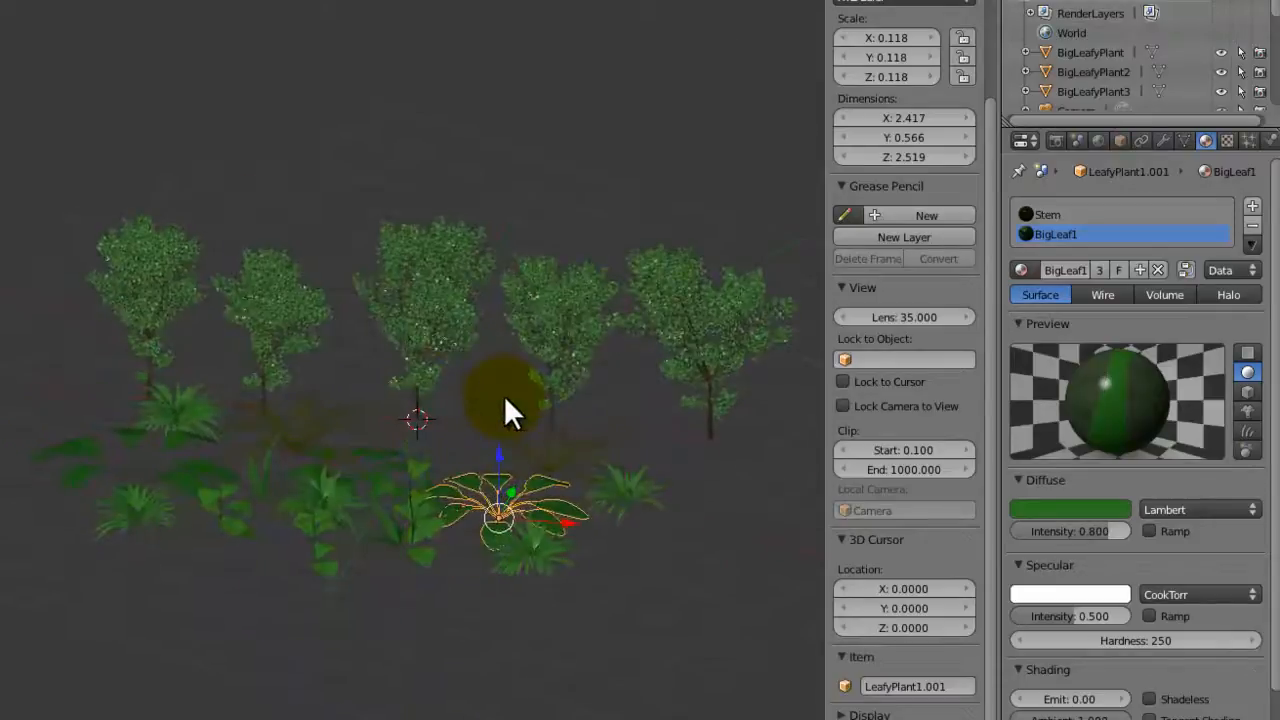
{"action": "key", "text": "ctrl+s"}
{"action": "left_click", "coordinate": [505, 400]}
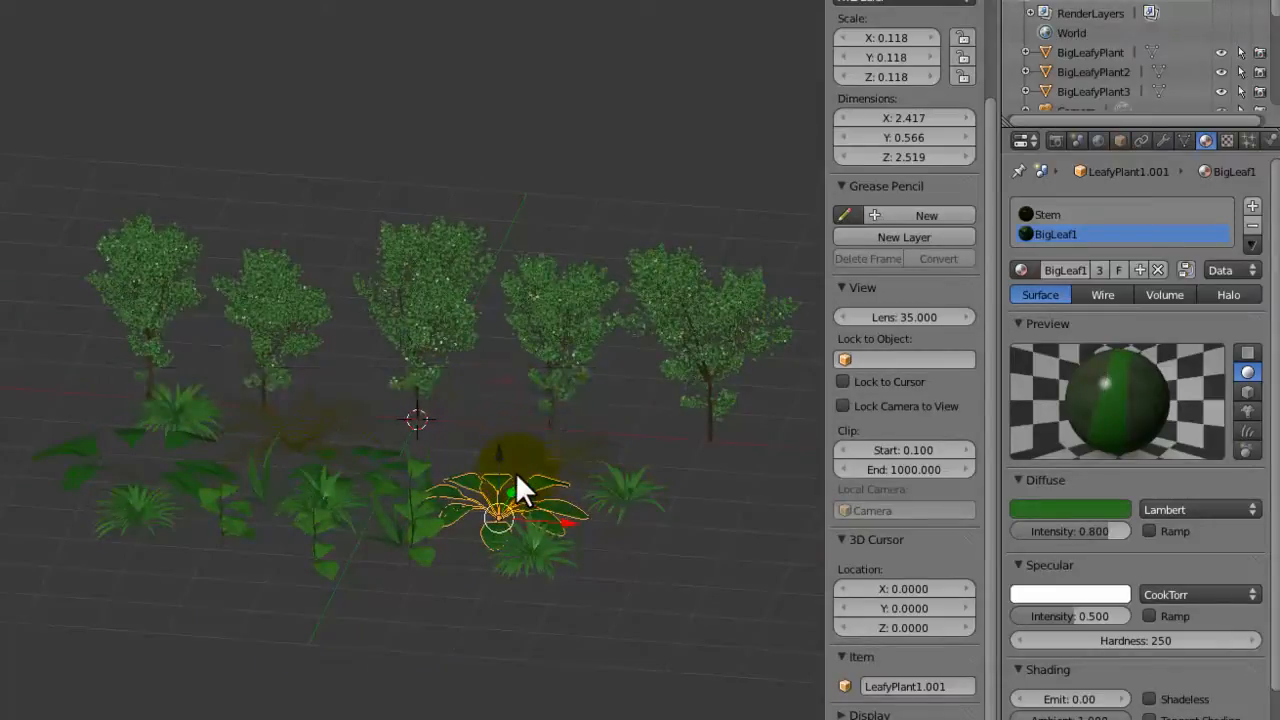